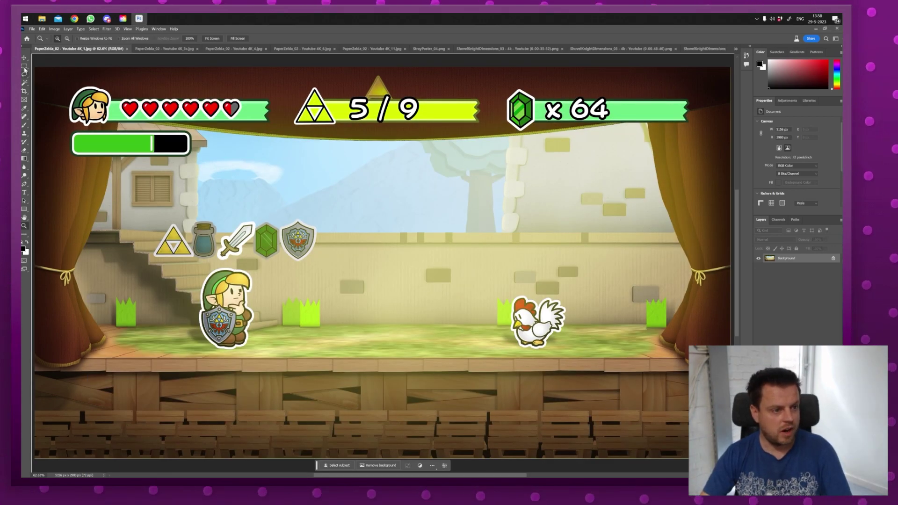
Remove the white chicken using a rectangular selection and Generative Fill without a prompt, and choose the third variation
left_click(25, 66)
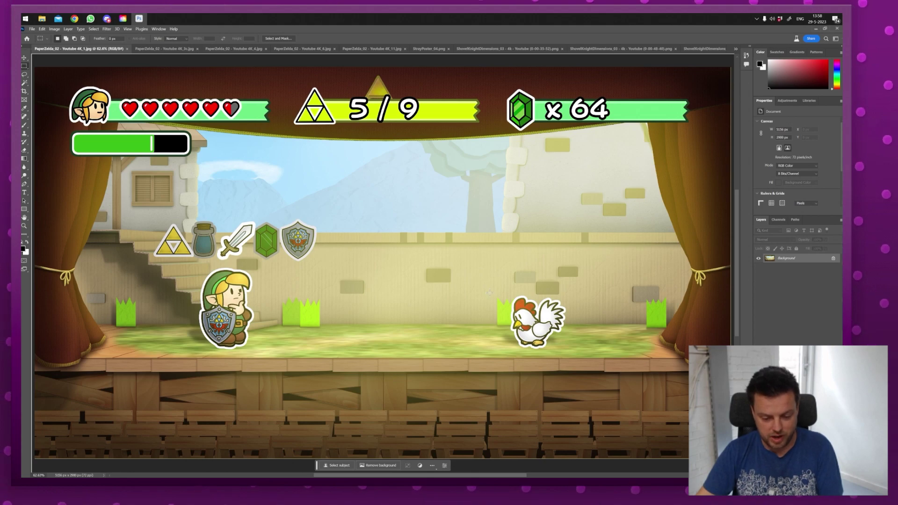
left_click_drag(493, 293, 570, 352)
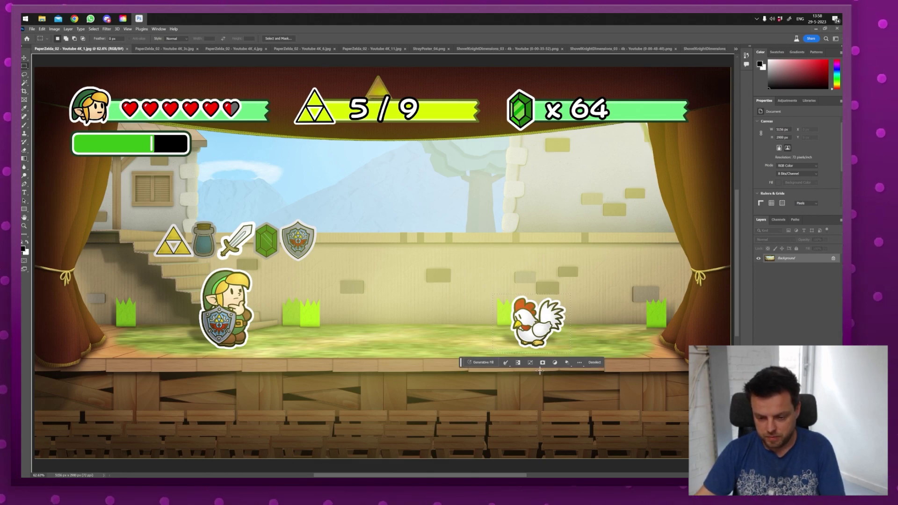
left_click(483, 363)
left_click(567, 362)
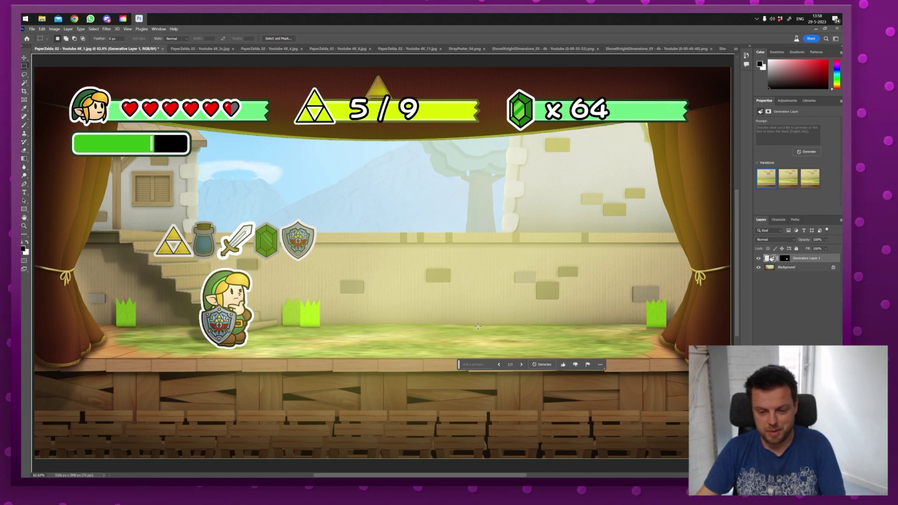
left_click(521, 365)
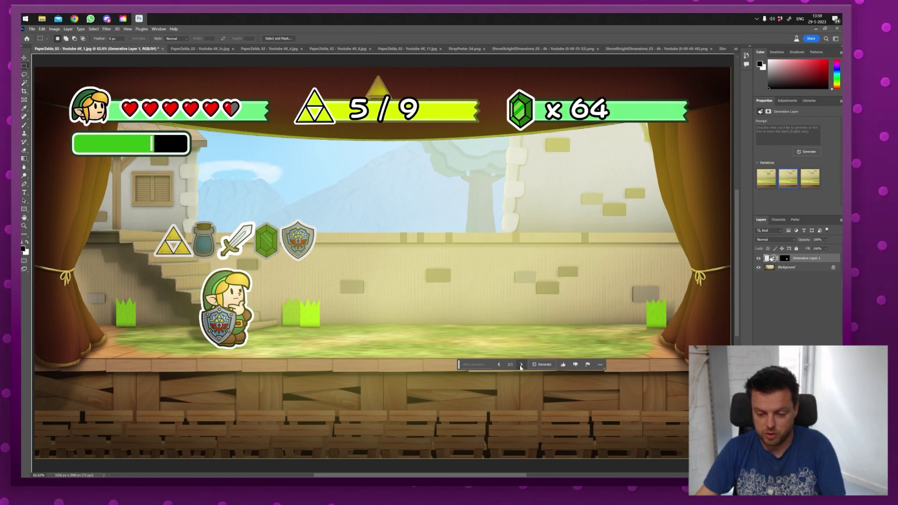
left_click(521, 365)
In the document showing the red bird, unlock the background layer and enlarge the canvas to 7000 × 5000 pixels
left_click(735, 49)
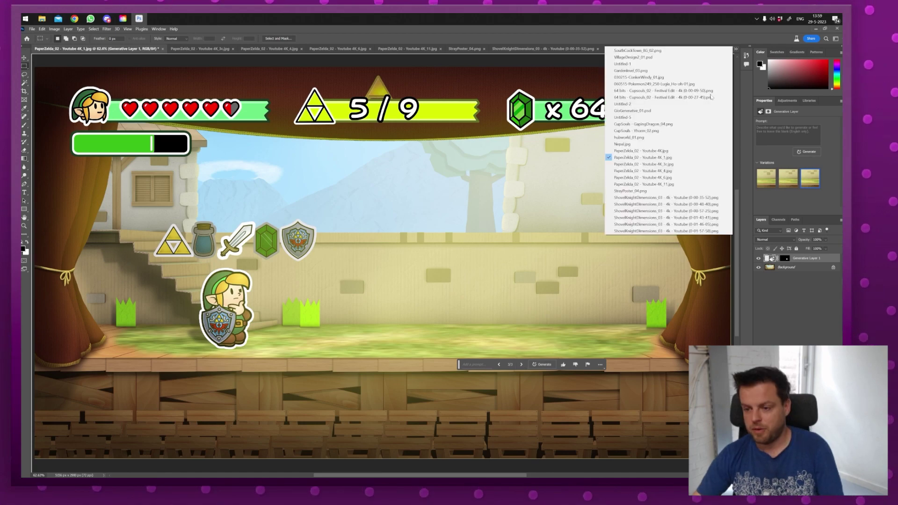
left_click(663, 164)
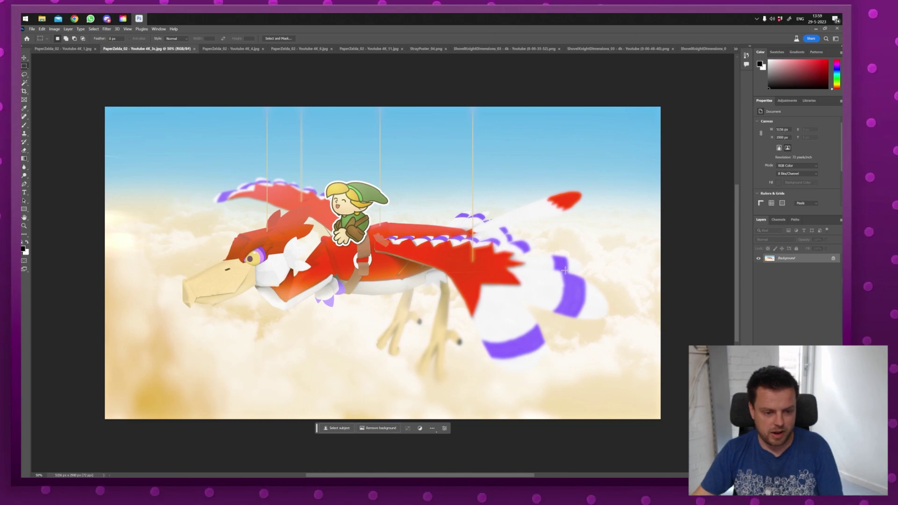
double_click(767, 260)
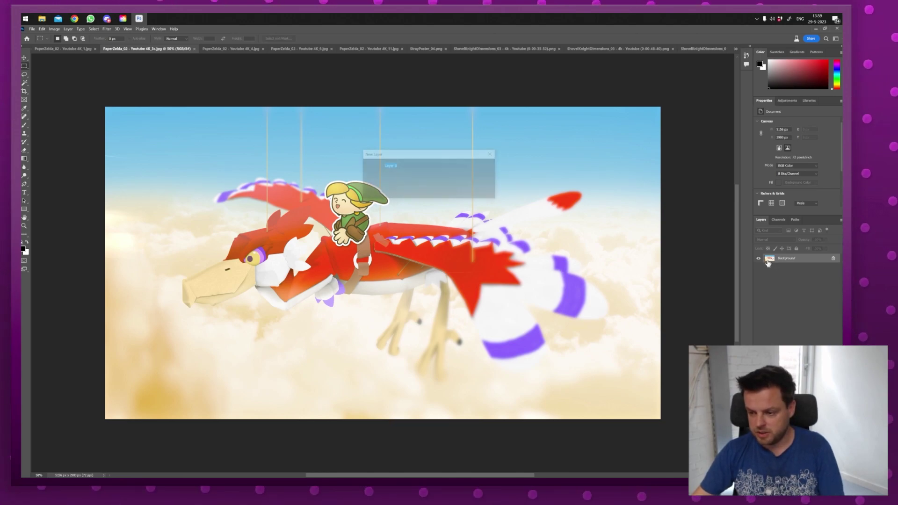
type("7000")
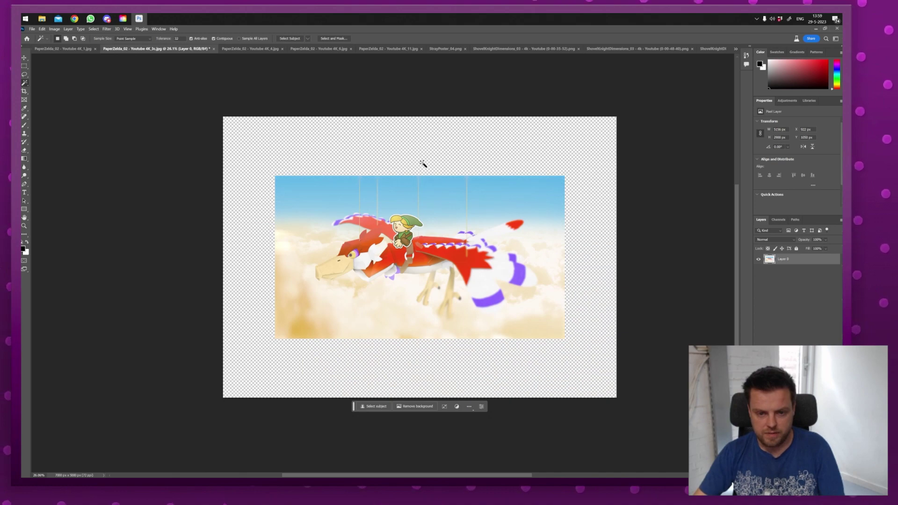
left_click(423, 164)
Fill the selected transparent border around the red bird image using Generative Fill with an empty prompt
key("z")
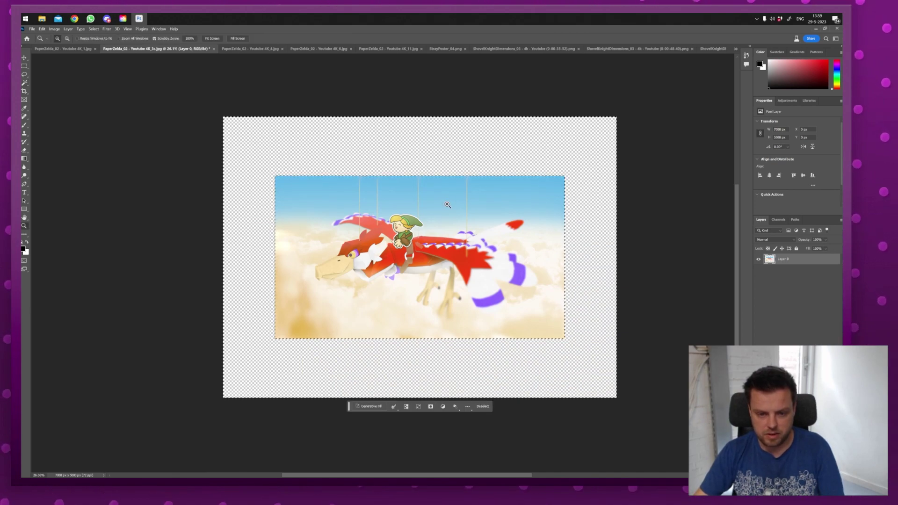
left_click_drag(448, 204, 453, 201)
key("w")
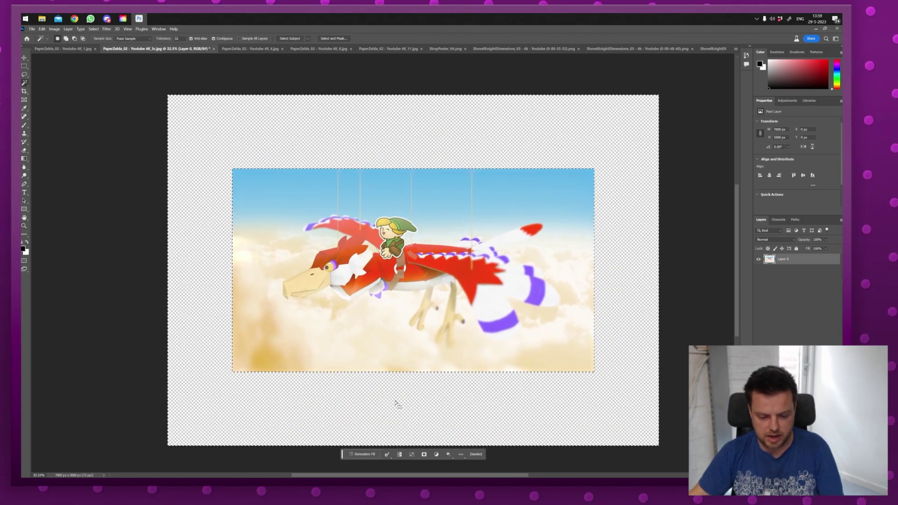
left_click(369, 453)
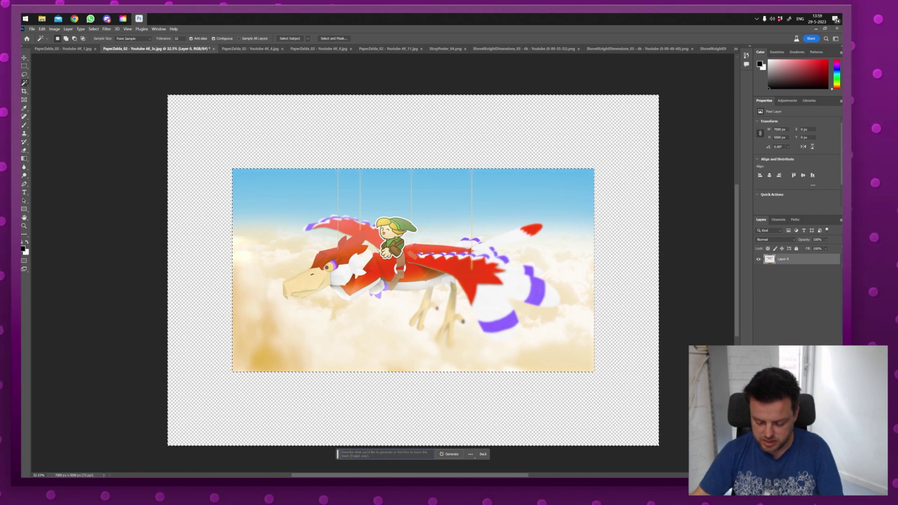
key("Return")
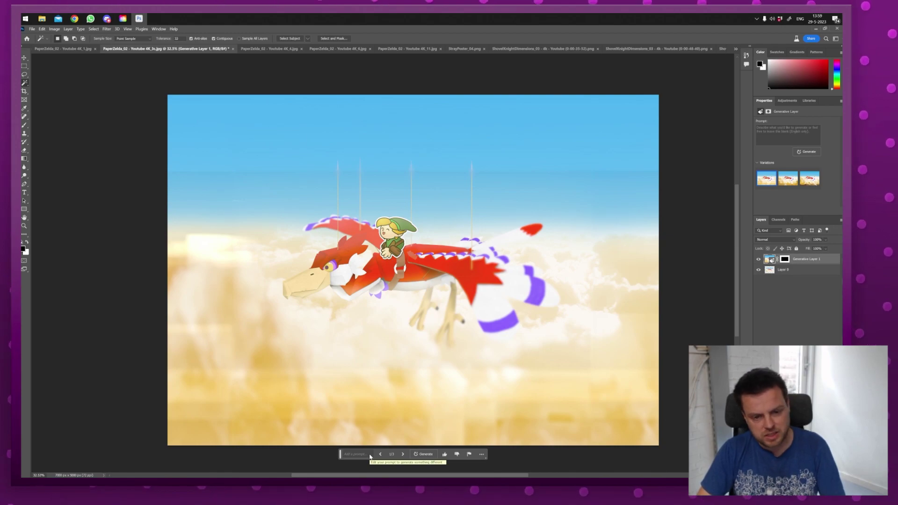
Choose the third generated variation of the sky and clouds and clear the selection
left_click(402, 454)
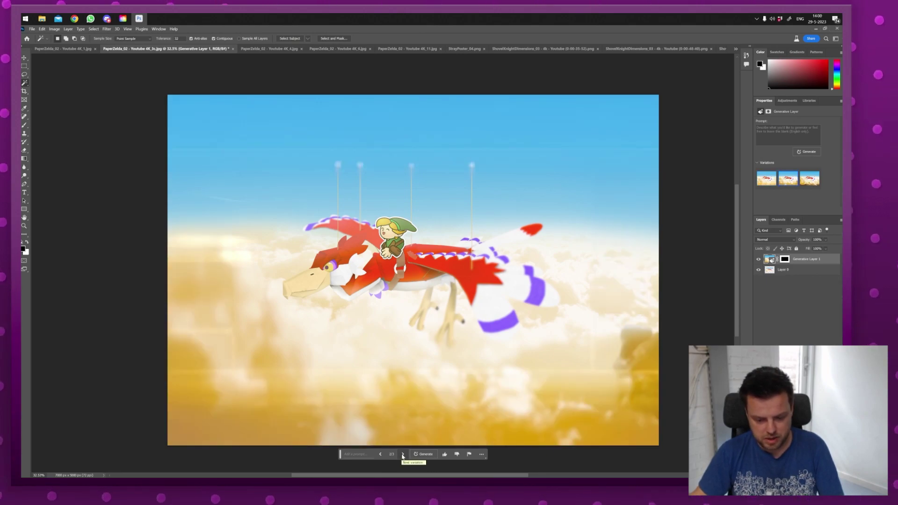
left_click(402, 455)
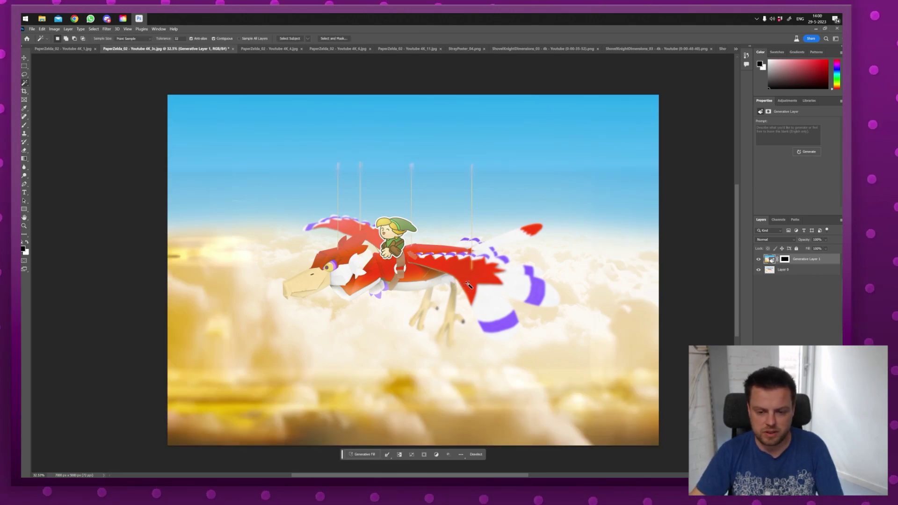
key("ctrl+d")
Toggle the generative layer's visibility to compare the extended sky and clouds with the original red bird image
key("z")
left_click(443, 273)
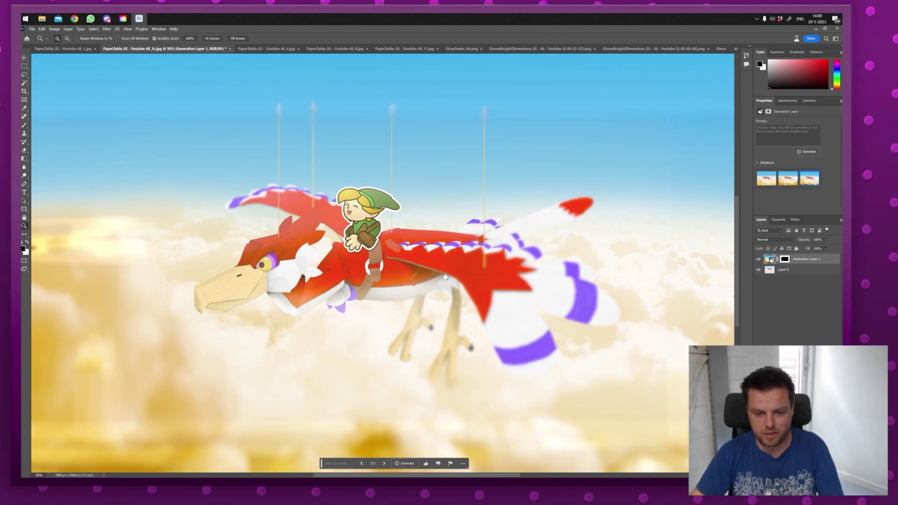
left_click(758, 260)
left_click_drag(509, 266, 574, 253)
left_click(758, 260)
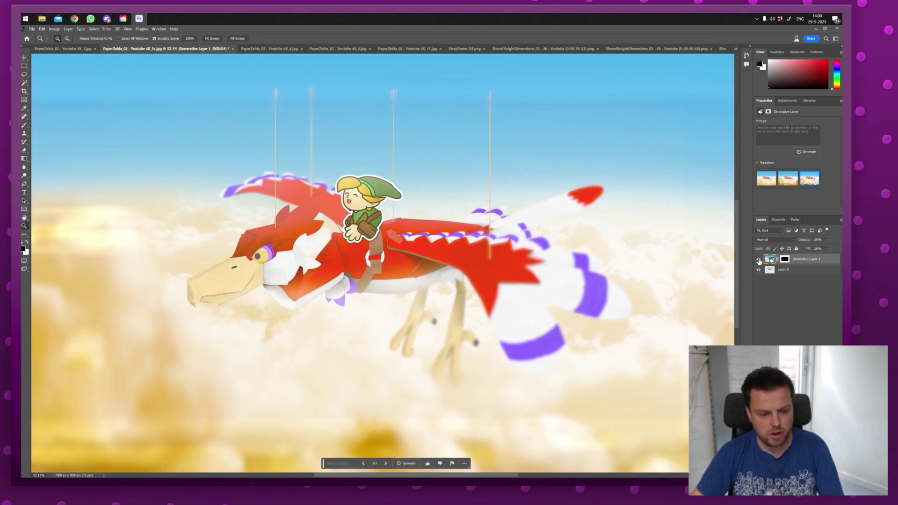
left_click(758, 259)
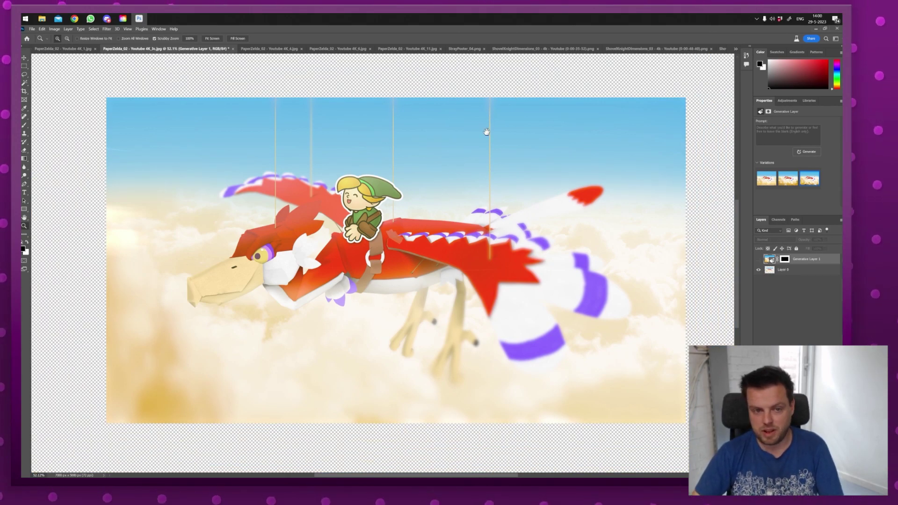
Switch to the document with the green book and enlarge its canvas to 7000 × 5000 pixels
key("ctrl+shift+Tab")
key("ctrl+shift+Tab")
left_click_drag(563, 213, 556, 225)
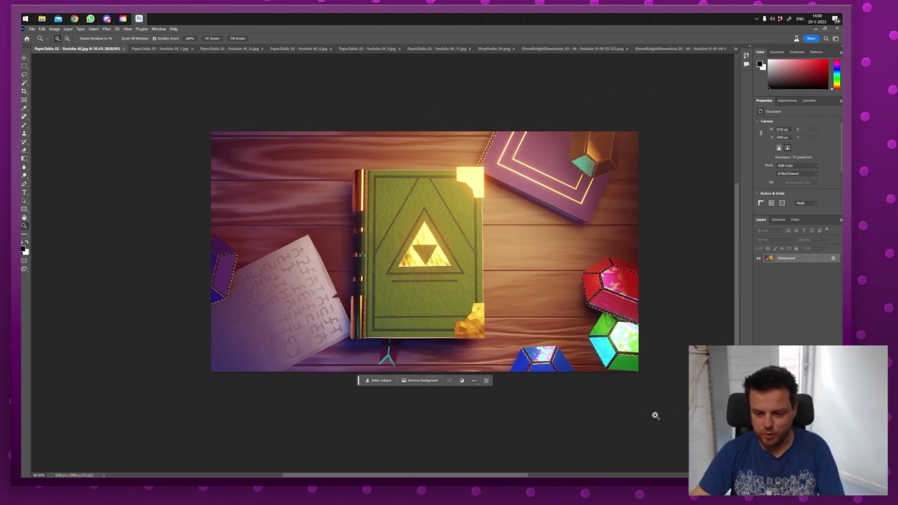
key("alt")
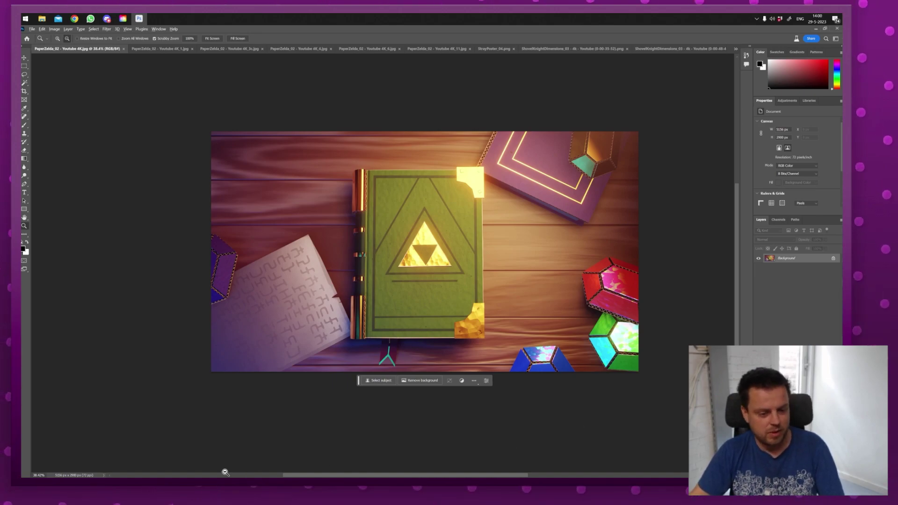
key("ctrl+alt+c")
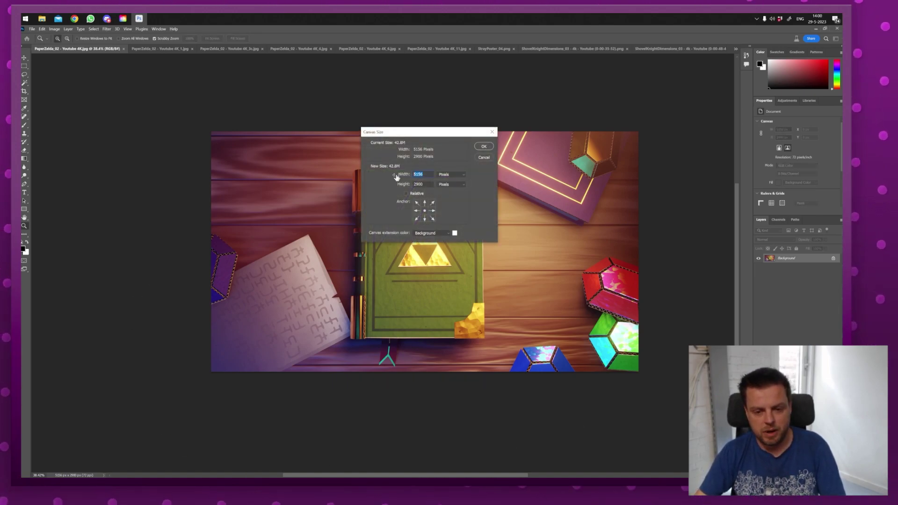
type("7000")
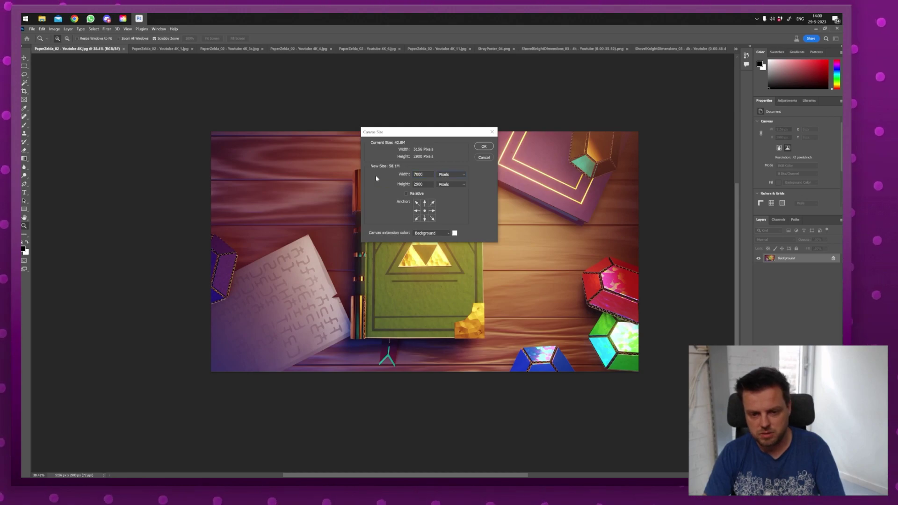
key("Tab")
type("5000")
key("Return")
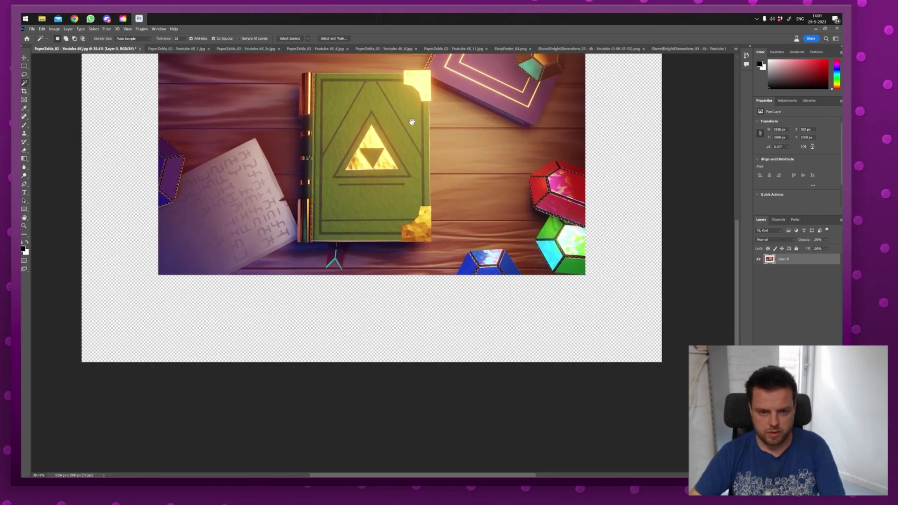
With the background unlocked, select the transparent border around the green book image and fill it using Generative Fill without a prompt
left_click_drag(422, 164, 446, 285)
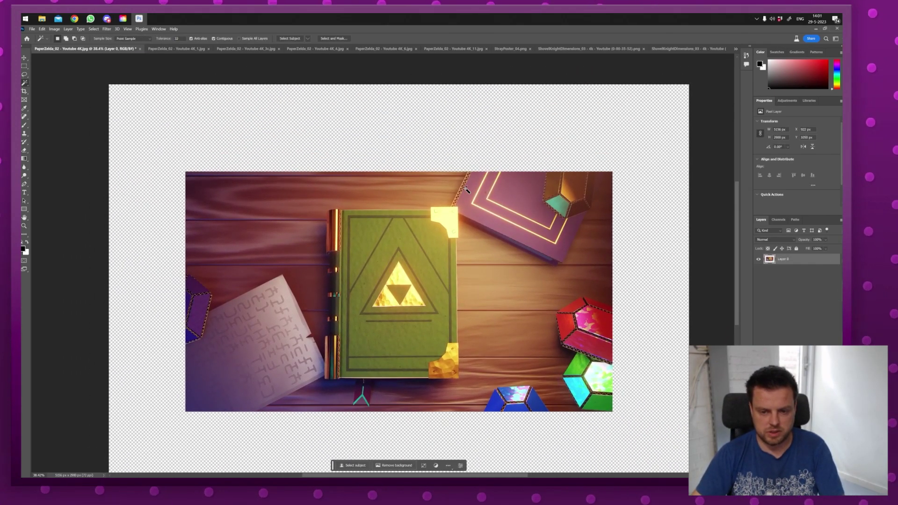
left_click(463, 140)
left_click(341, 75)
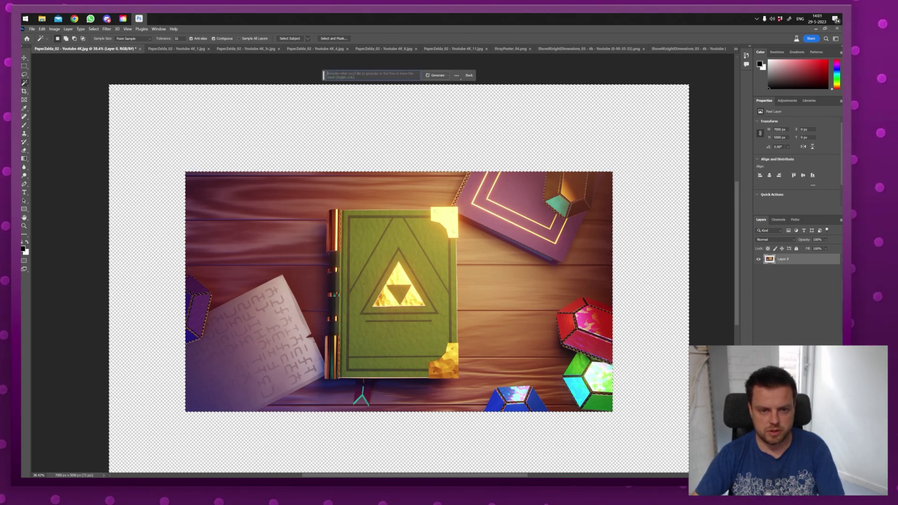
left_click(435, 75)
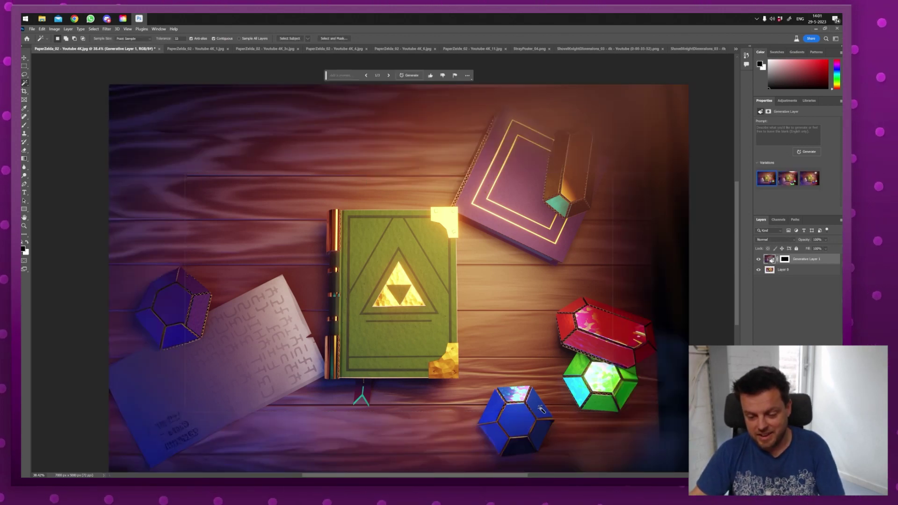
Compare the three generated variations of the table around the green book and return to the first one
left_click_drag(534, 409, 490, 376)
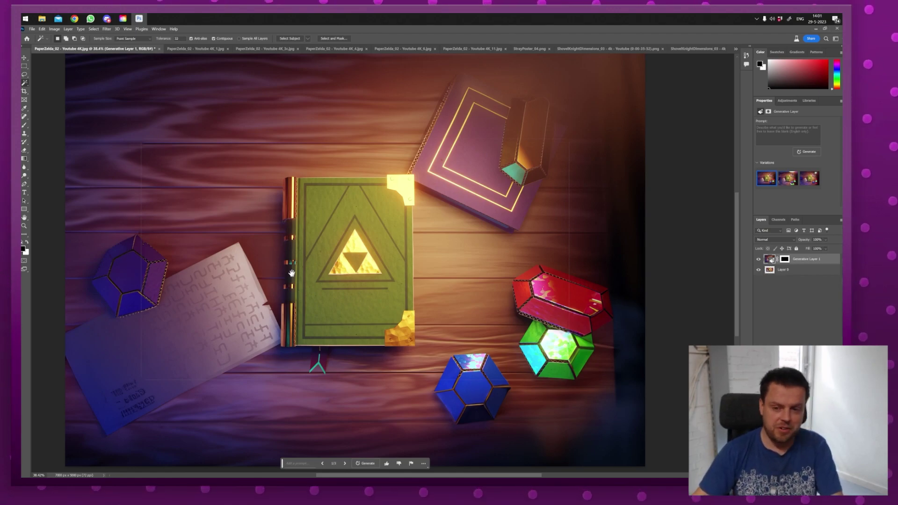
left_click_drag(292, 273, 311, 288)
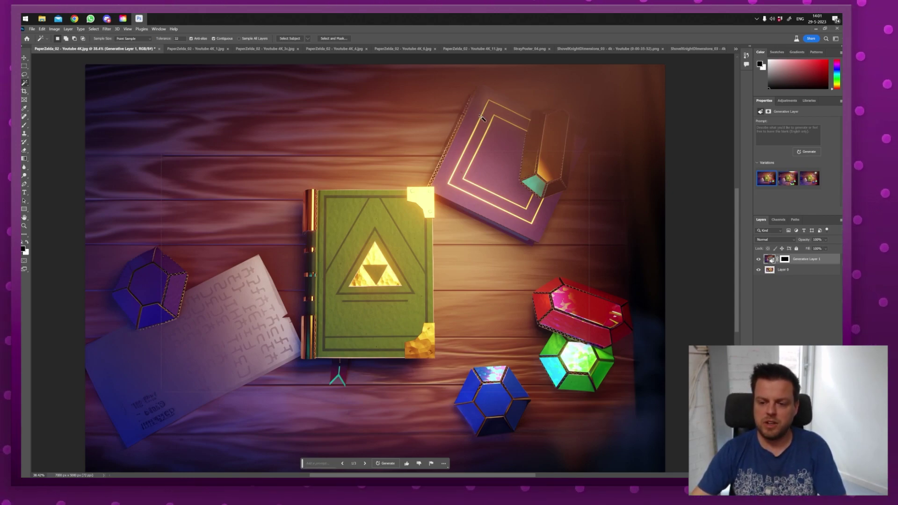
left_click(366, 463)
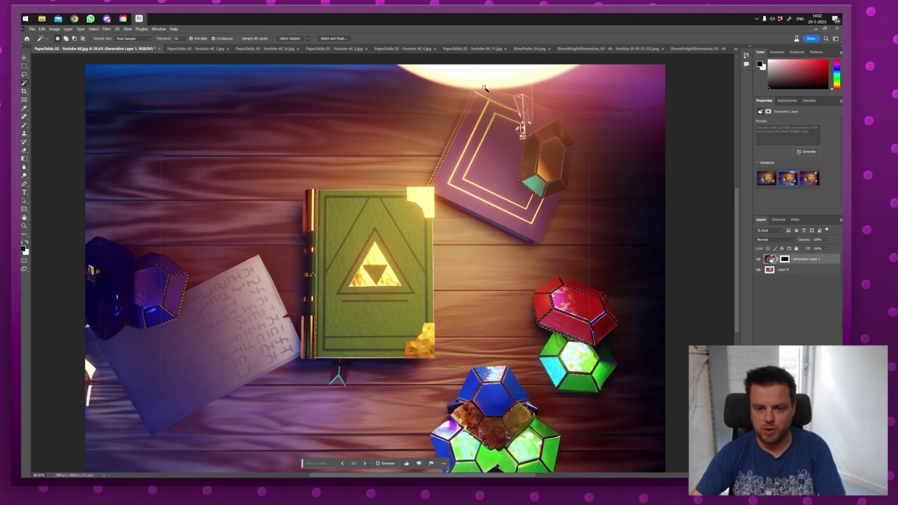
left_click(363, 464)
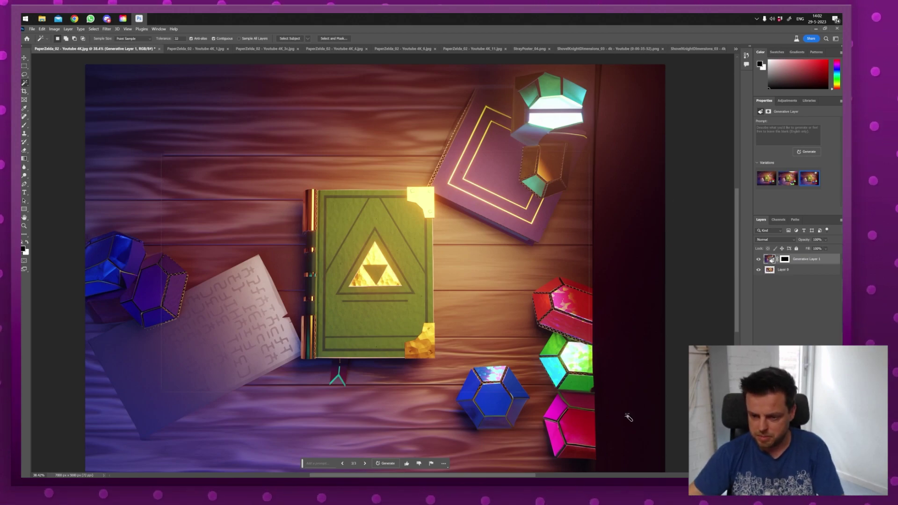
left_click(365, 464)
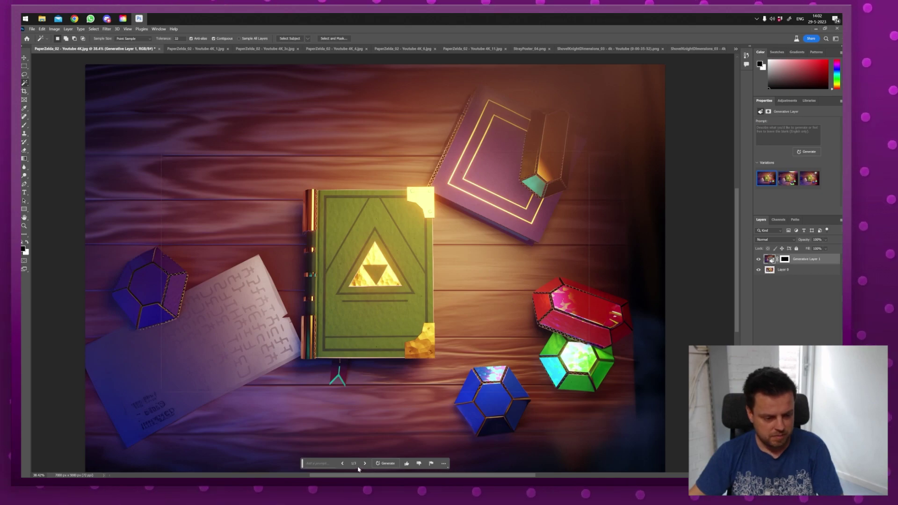
In Nepal.jpg, convert the background to a regular layer and enlarge the canvas to 7000 × 5000 pixels
double_click(769, 262)
left_click(524, 197)
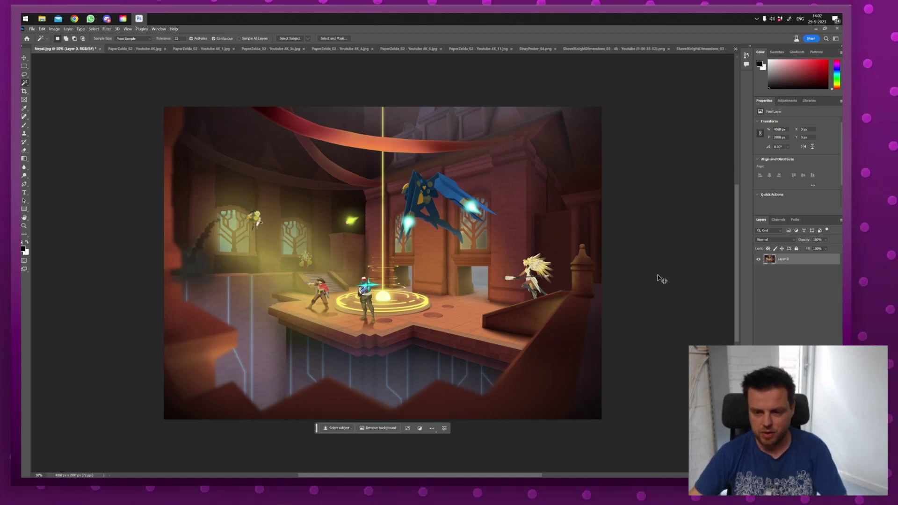
key("ctrl+alt+c")
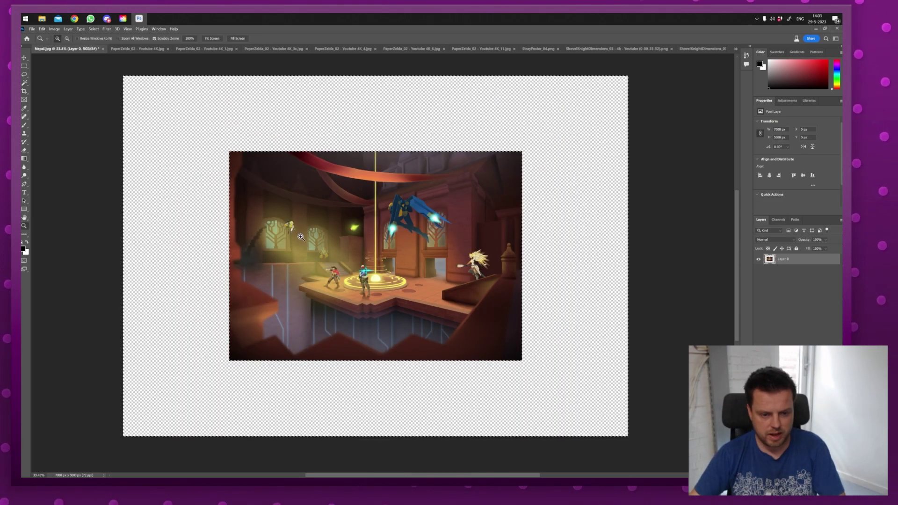
Fill the selected transparent border around the Nepal image using Generative Fill with an empty prompt
scroll(325, 313, "down", 2)
scroll(326, 313, "up", 4)
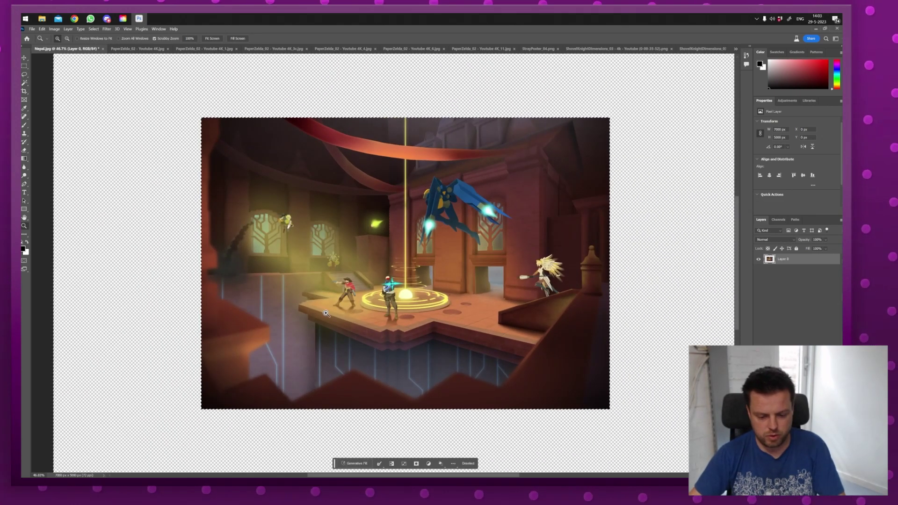
left_click(354, 463)
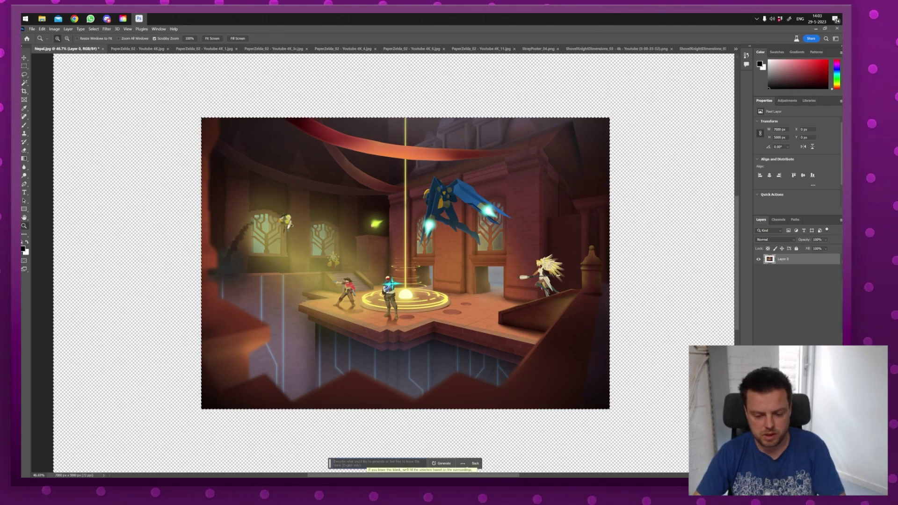
key("Return")
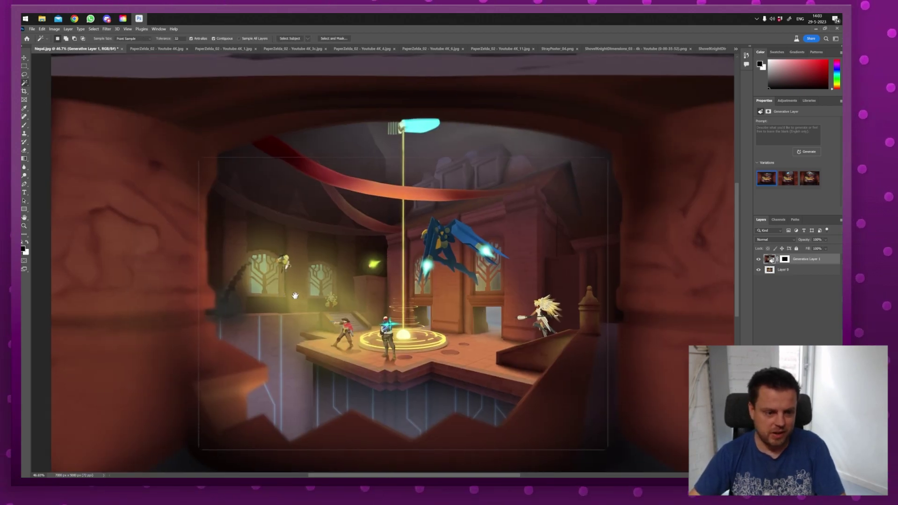
Compare the generated variations of the Nepal border through the third one and hide that generative layer
left_click_drag(295, 296, 290, 271)
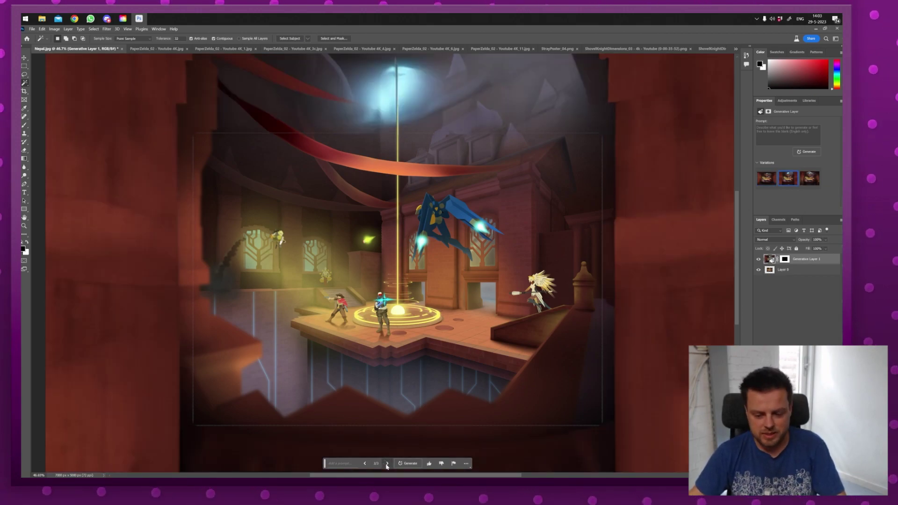
left_click(386, 463)
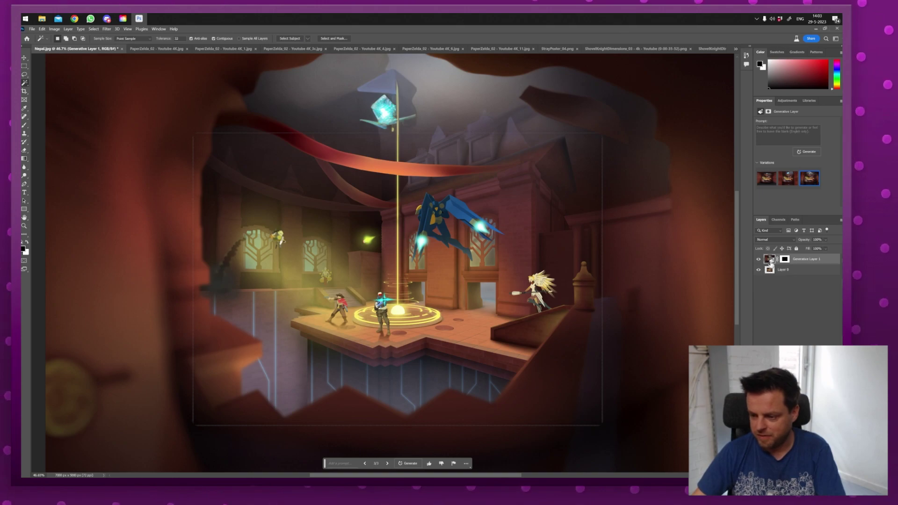
left_click(757, 260)
On Layer 0, lasso the flying blue character, remove it using Generative Fill without a prompt, and switch to the third variation
left_click(783, 271)
key("z")
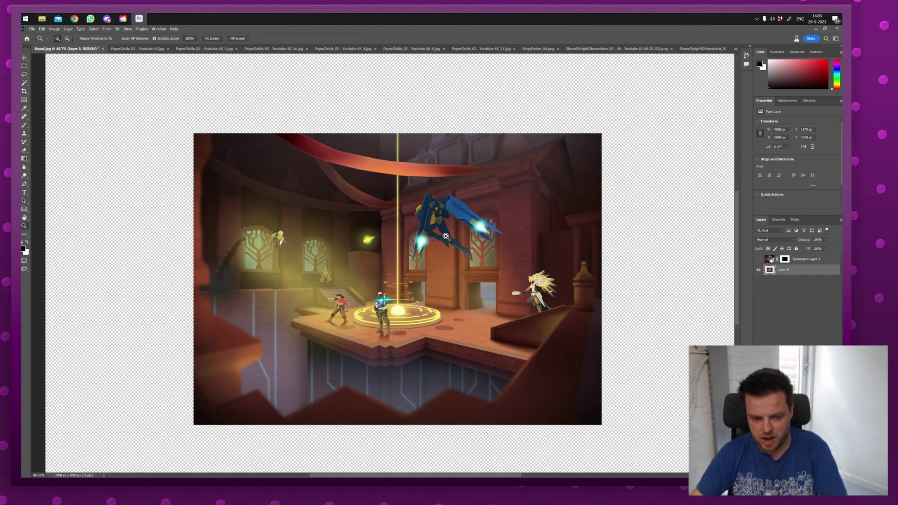
left_click_drag(443, 236, 430, 192)
key("l")
mouse_move(408, 157)
left_mouse_down()
mouse_move(395, 226)
mouse_move(443, 281)
mouse_move(510, 286)
mouse_move(551, 248)
mouse_move(517, 181)
mouse_move(435, 153)
left_mouse_up()
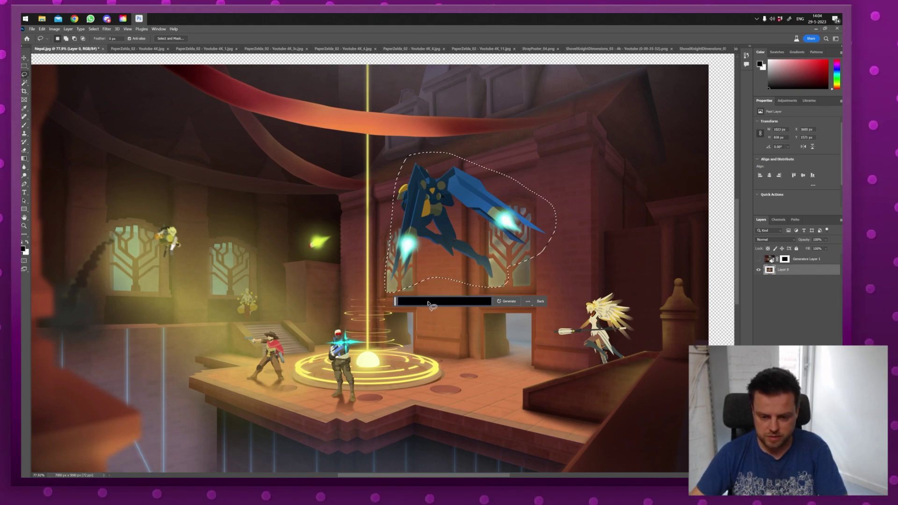
left_click(509, 301)
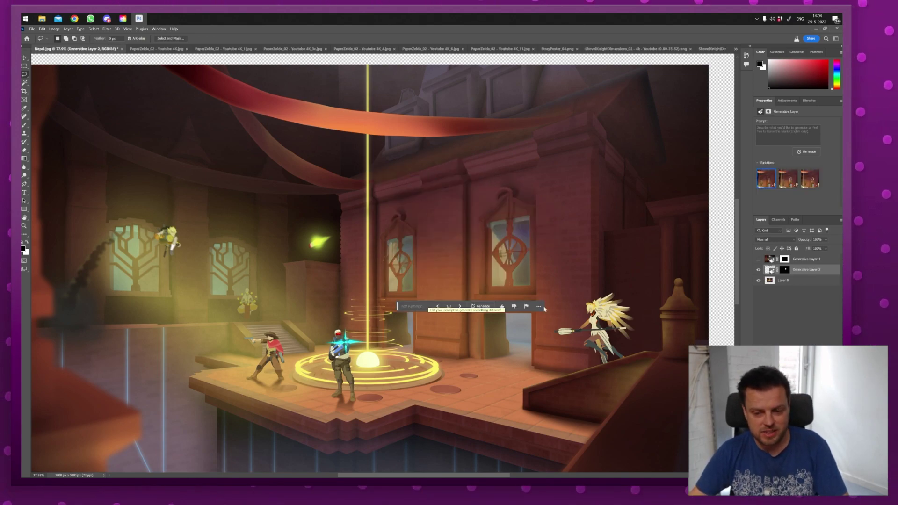
left_click(460, 307)
left_click(460, 306)
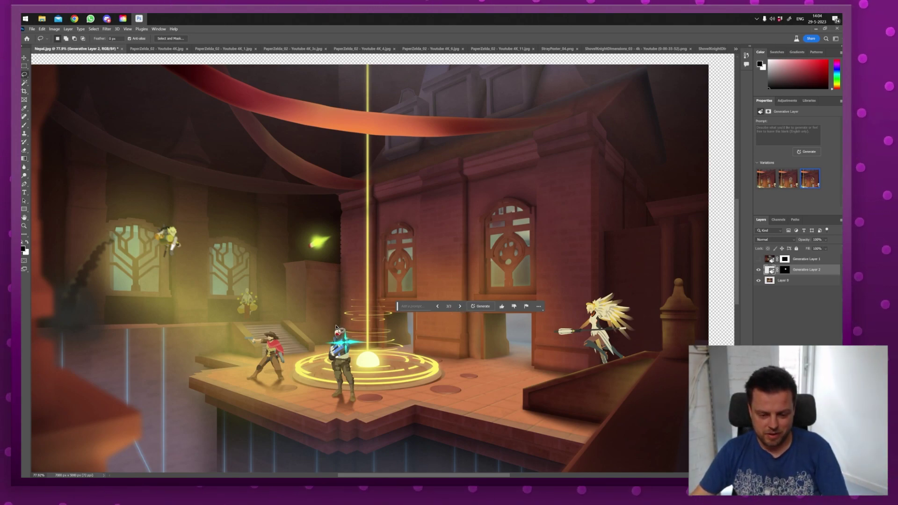
Lasso the soldier standing before the glowing platform, remove him using Generative Fill, and compare the variations with the original by hiding the new layer
mouse_move(337, 324)
left_mouse_down()
mouse_move(316, 350)
mouse_move(318, 391)
mouse_move(330, 410)
mouse_move(351, 408)
mouse_move(362, 407)
mouse_move(367, 388)
left_mouse_up()
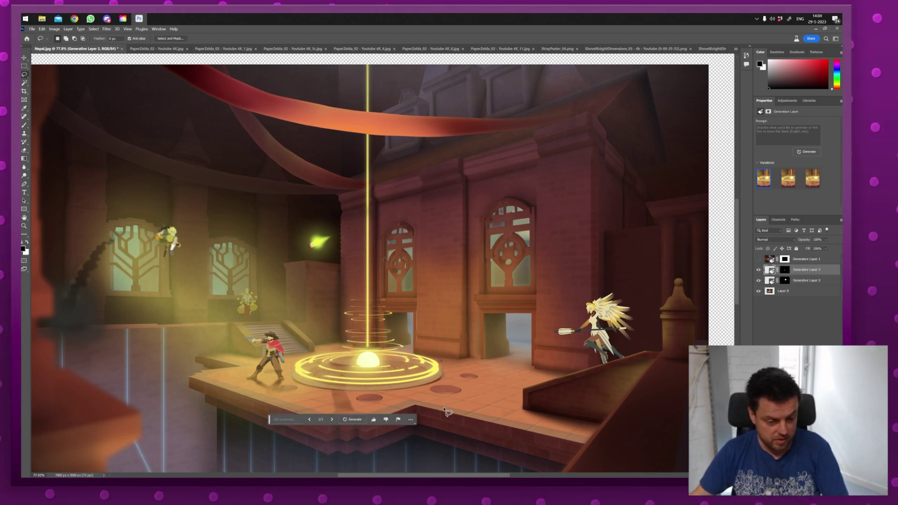
key("ctrl+z")
key("ctrl+shift+z")
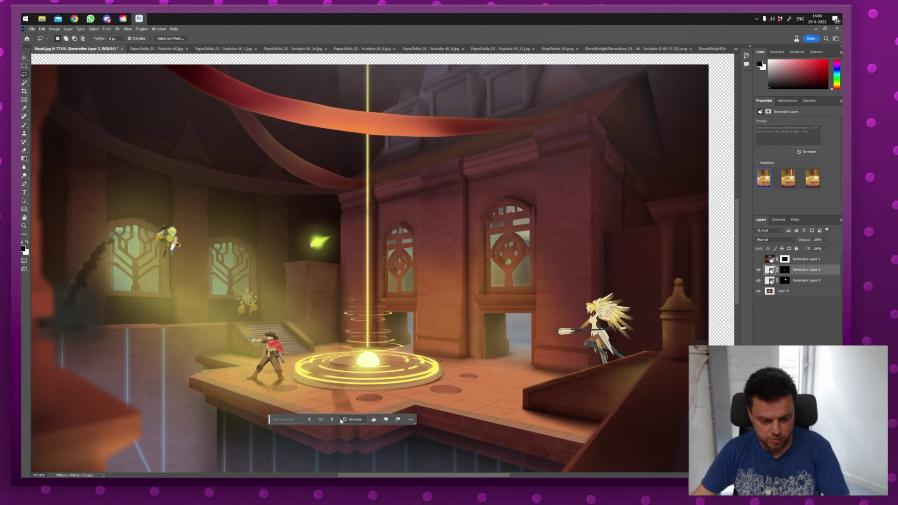
left_click(331, 419)
left_click(332, 419)
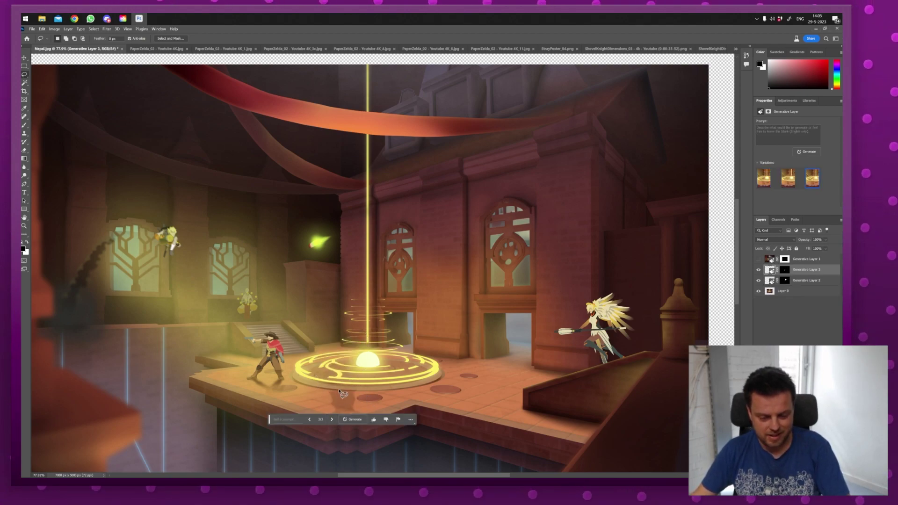
left_click(332, 420)
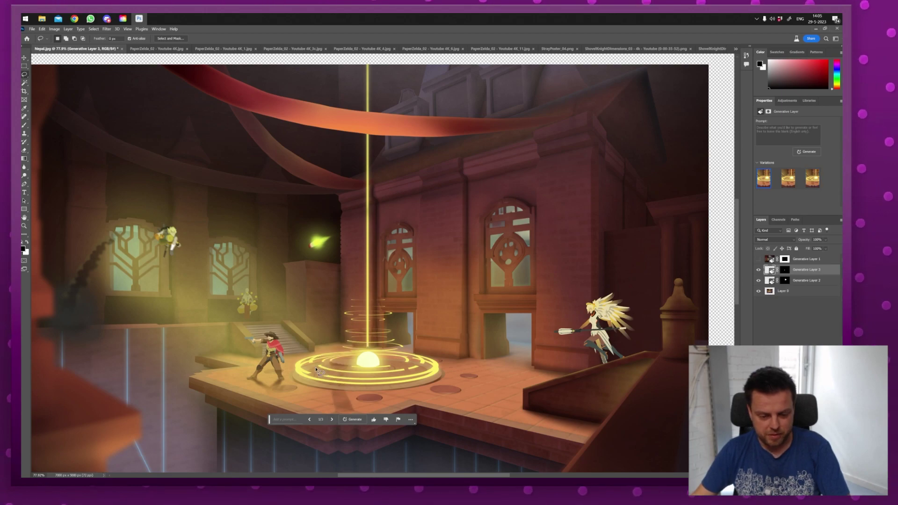
left_click(757, 270)
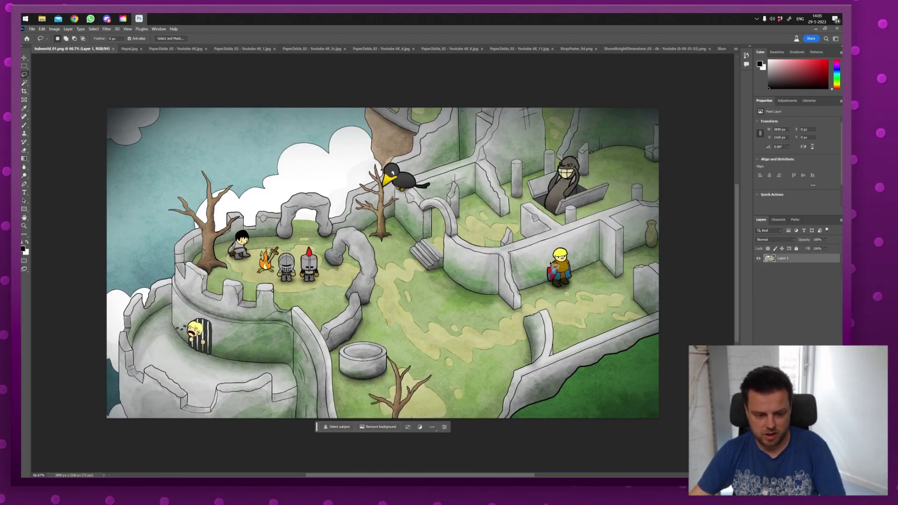
In hubworld_01.png, enlarge the canvas to 6000 × 4000 pixels, select the transparent border, and fill it using Generative Fill without a prompt
scroll(545, 265, "down", 2)
key("ctrl+alt+c")
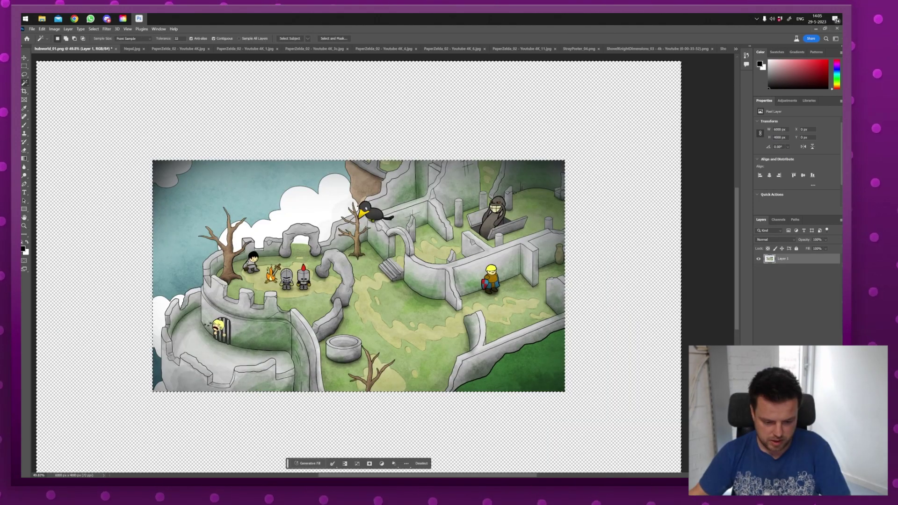
left_click(307, 463)
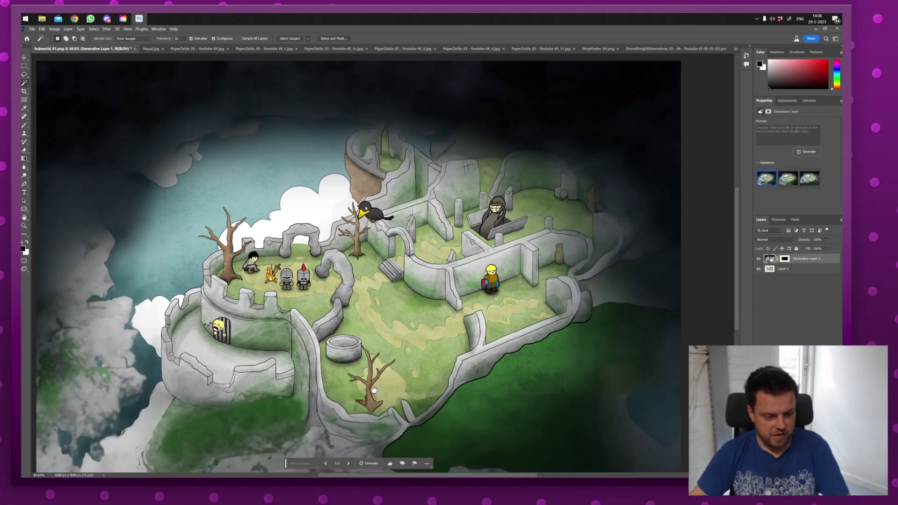
Compare the three generated variations around the castle ruins, ending on the third, and toggle the layer's visibility to check it against the original
left_click_drag(469, 350, 489, 316)
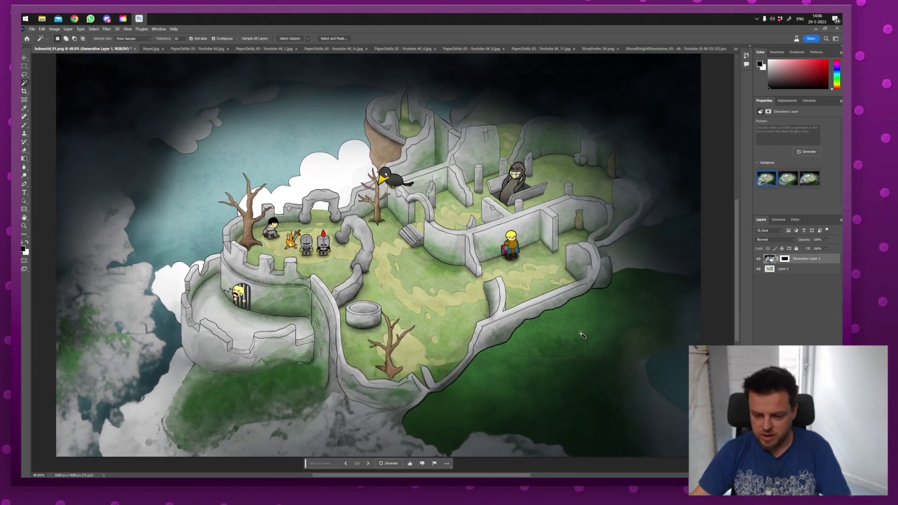
left_click(368, 464)
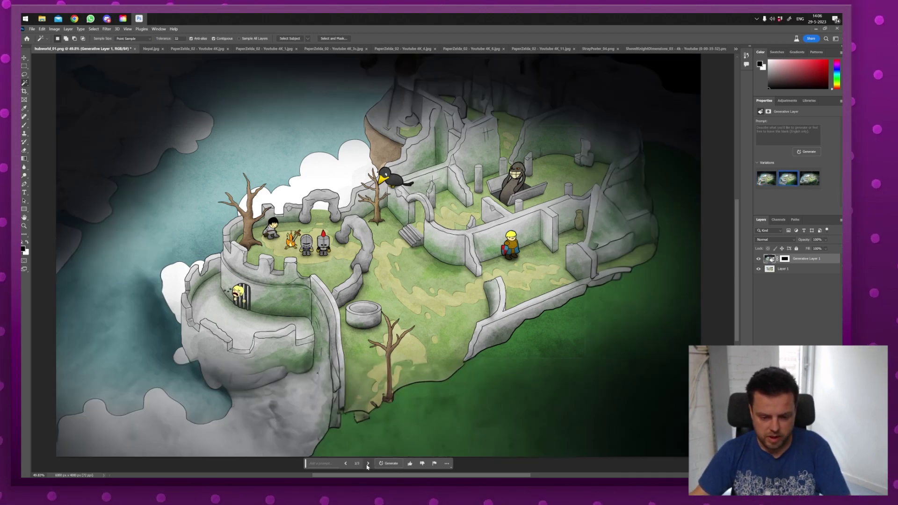
left_click(367, 464)
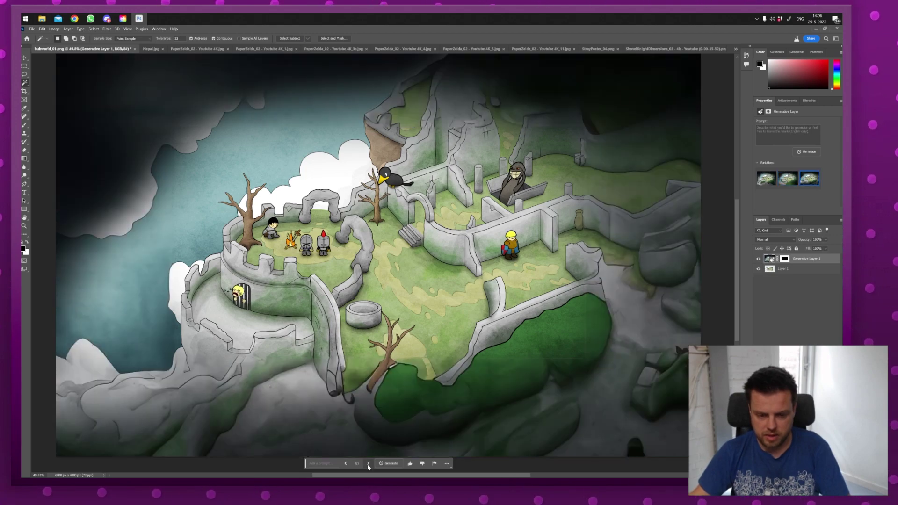
left_click(758, 259)
left_click(758, 259)
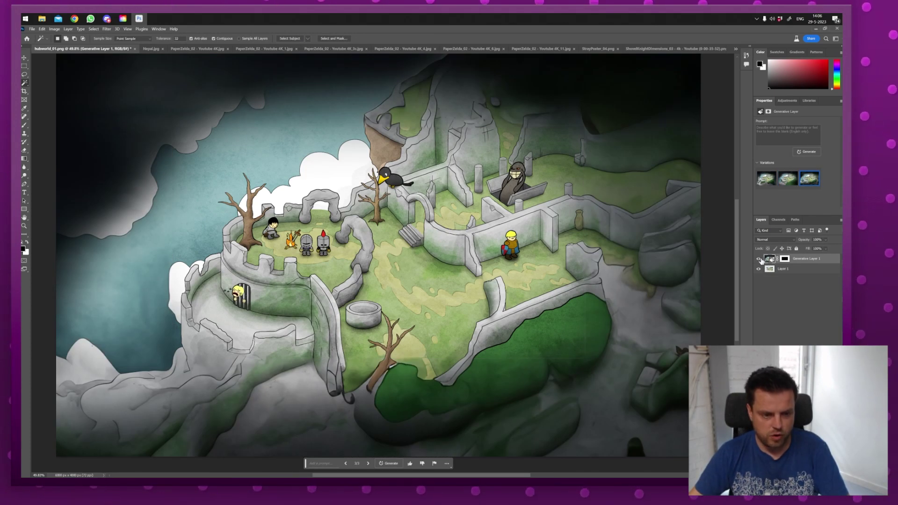
left_click(758, 259)
left_click(758, 259)
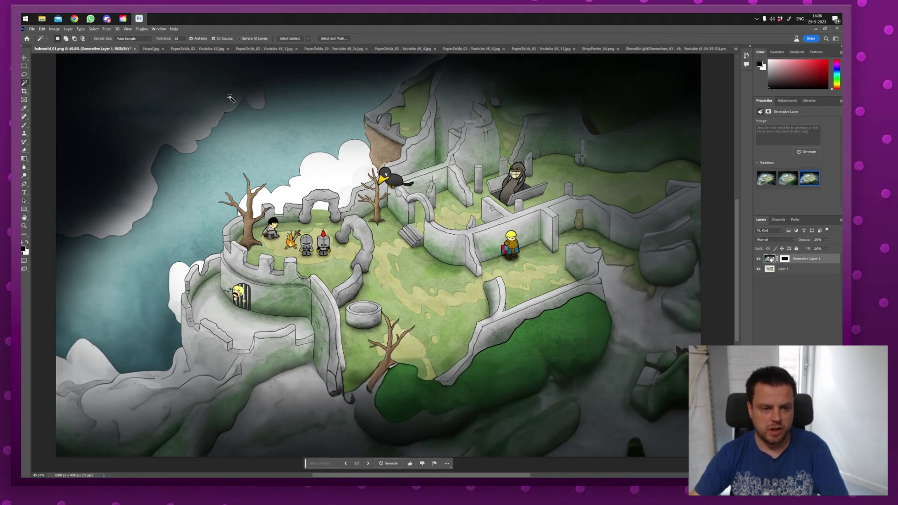
Hide the generated border layer and make the original artwork on Layer 1 active
left_click_drag(391, 233, 406, 231)
left_click_drag(256, 248, 310, 231)
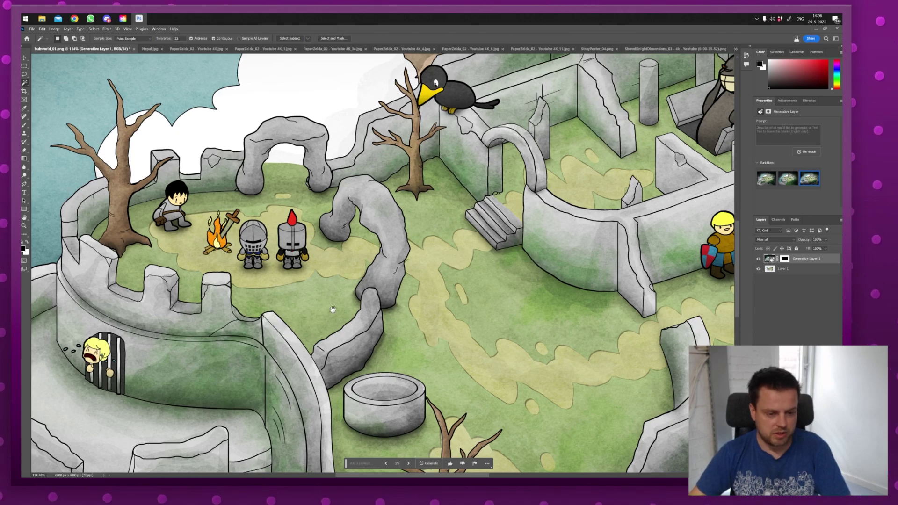
left_click_drag(341, 308, 310, 301)
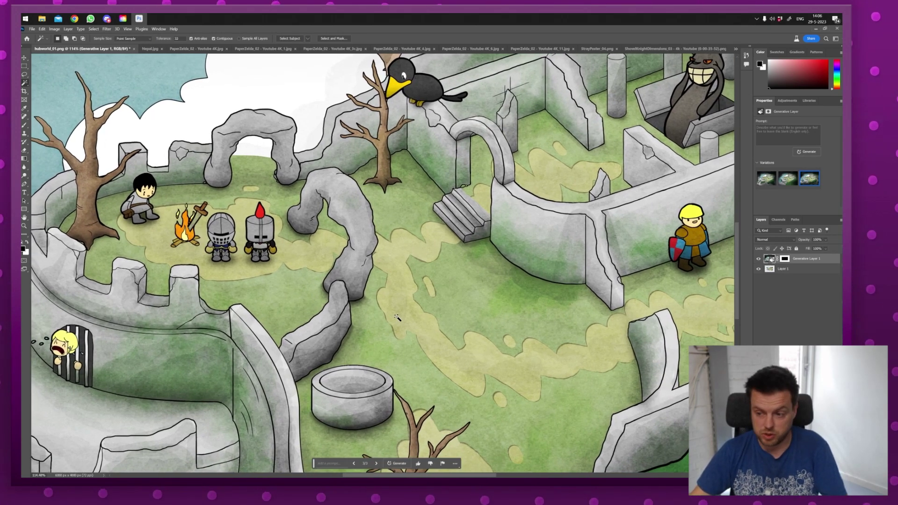
left_click(758, 259)
left_click(795, 269)
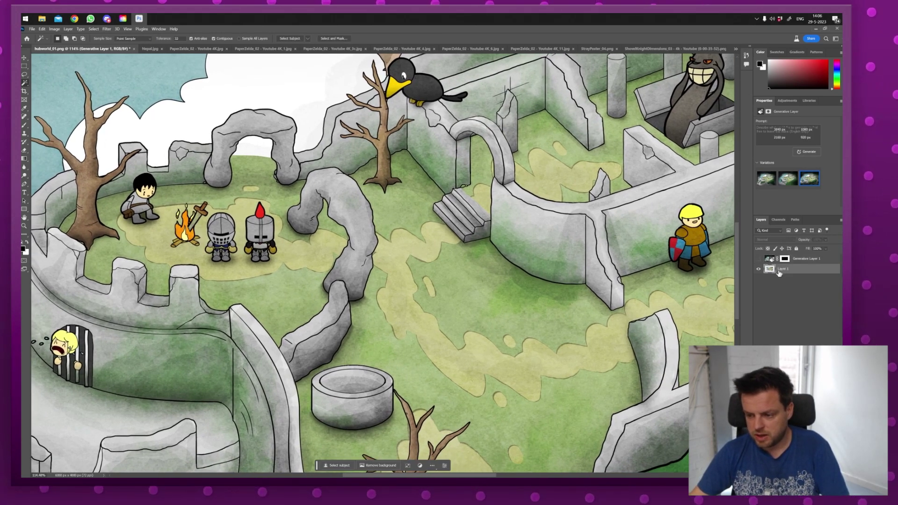
Select a small rectangle over the dirt path below the stone steps and fill it using Generative Fill with the prompt "knight"
key("m")
left_click_drag(400, 258, 455, 332)
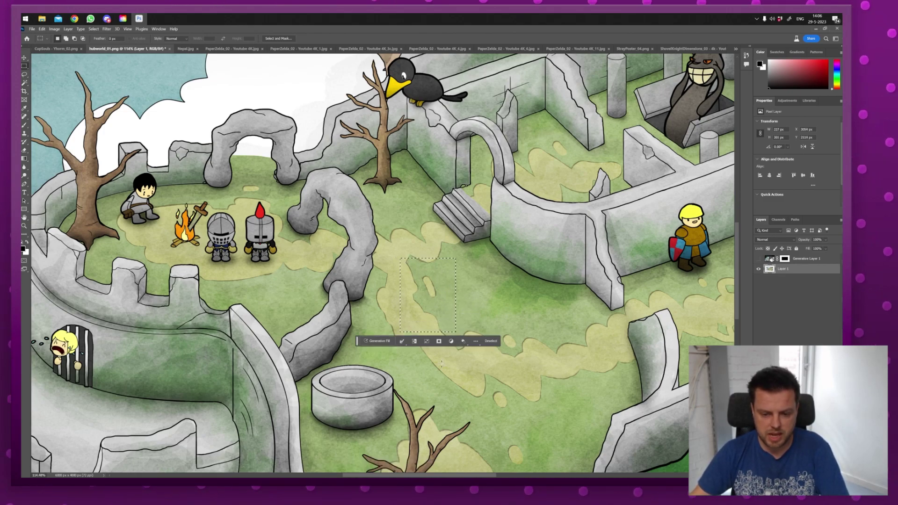
left_click(376, 341)
type("knight")
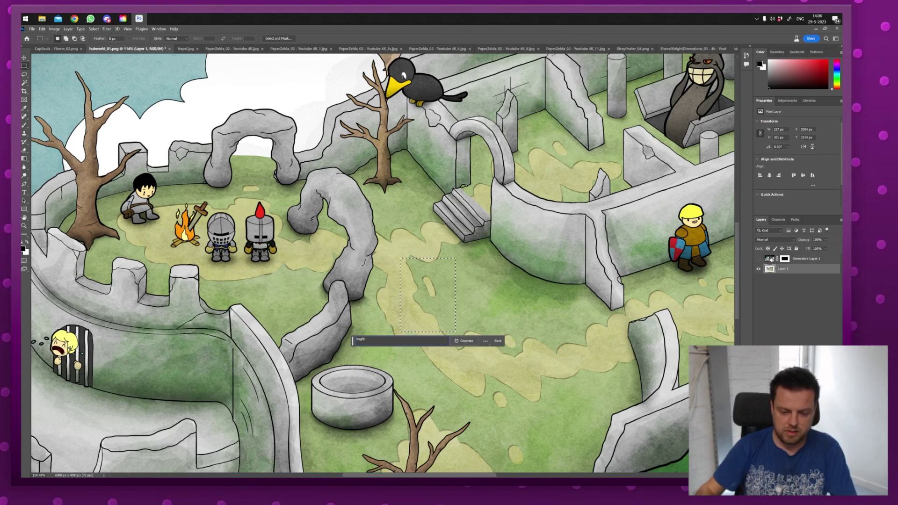
left_click(467, 341)
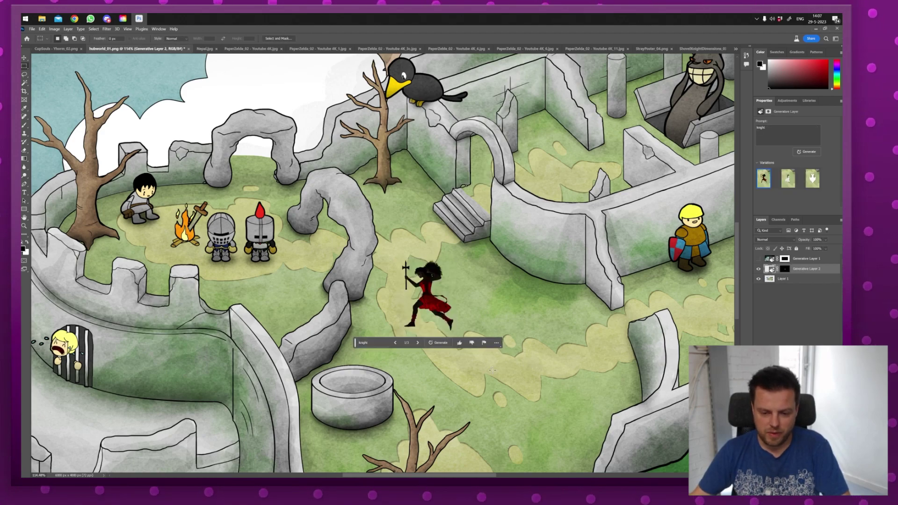
Compare the three generated knight variations and hide their layer
left_click(418, 344)
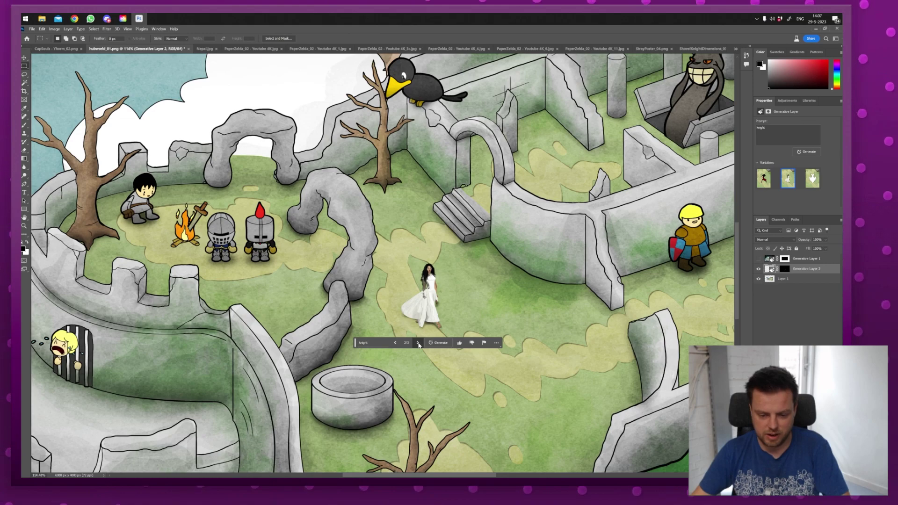
left_click(418, 343)
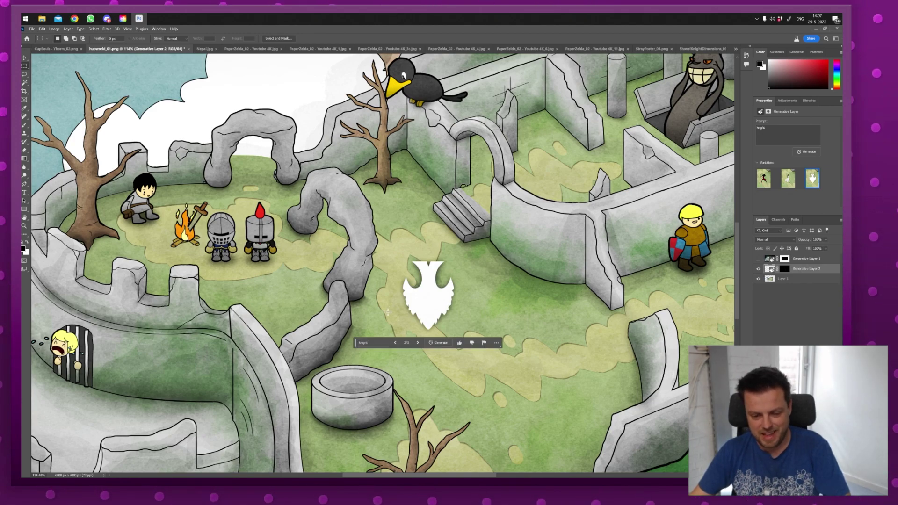
left_click(759, 269)
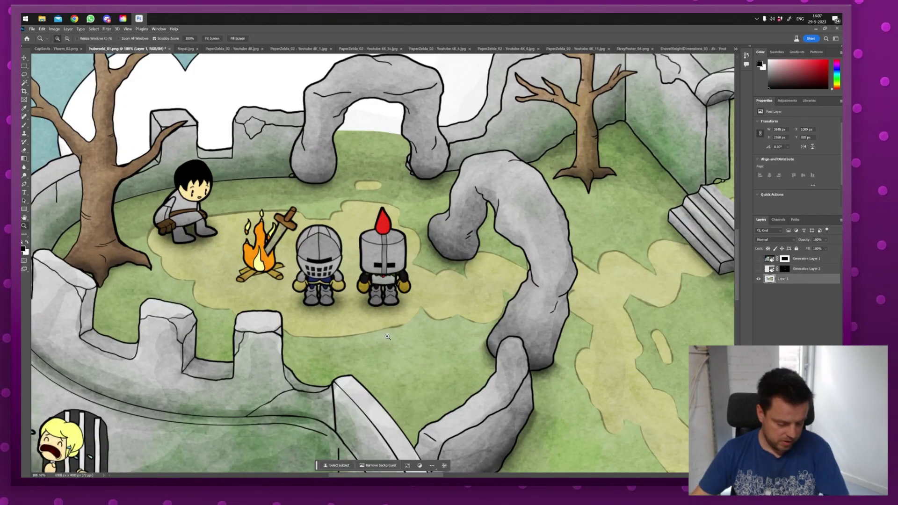
On Layer 1, lasso the ground beside the red-plumed knight, fill it using Generative Fill with the prompt "bonfire", and switch to the third variation
key("l")
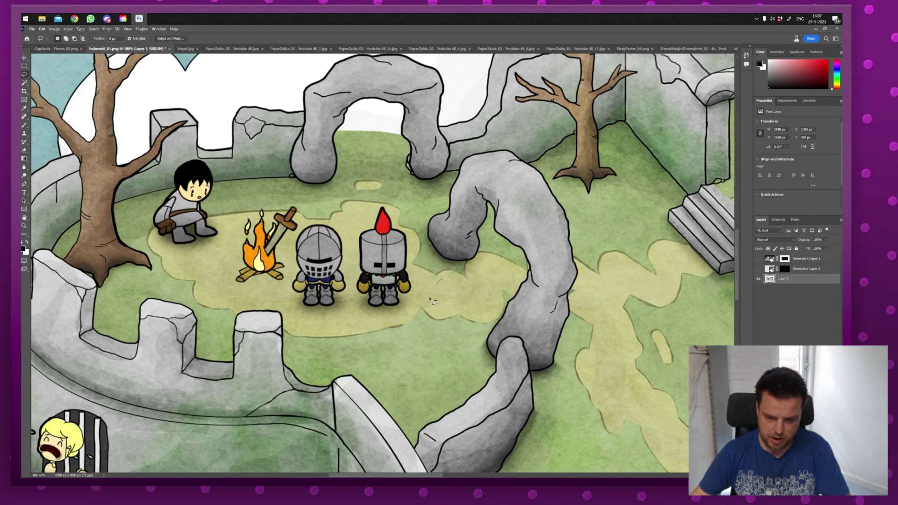
mouse_move(430, 299)
left_mouse_down()
mouse_move(435, 348)
mouse_move(467, 352)
mouse_move(481, 331)
mouse_move(475, 293)
mouse_move(439, 280)
left_mouse_up()
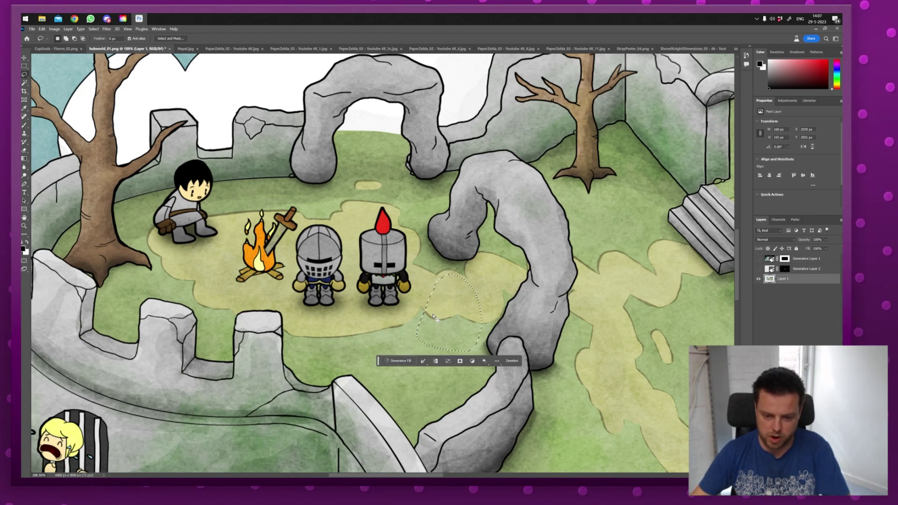
left_click(397, 360)
type("bonf")
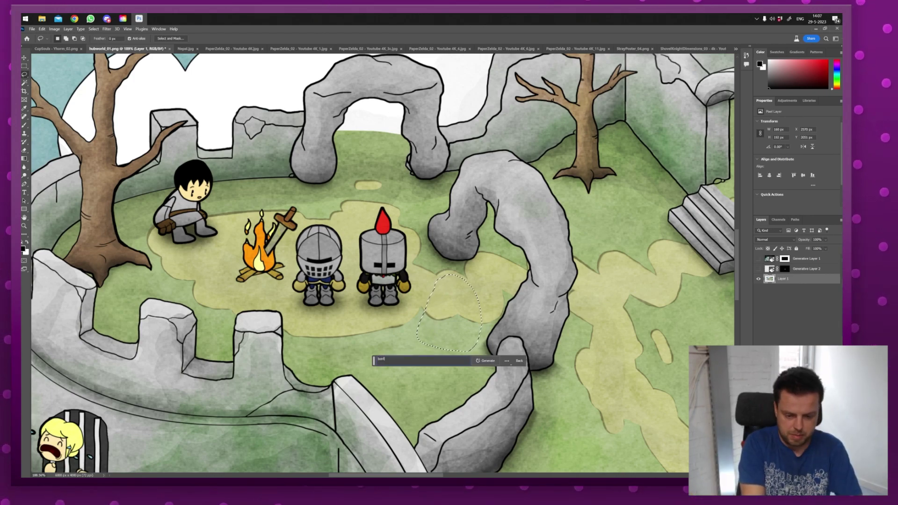
type("ire")
key("Return")
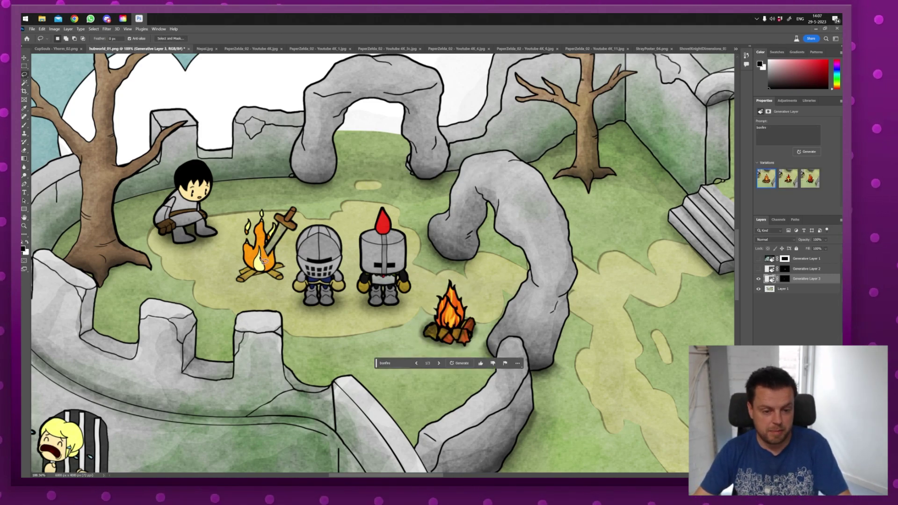
left_click(438, 363)
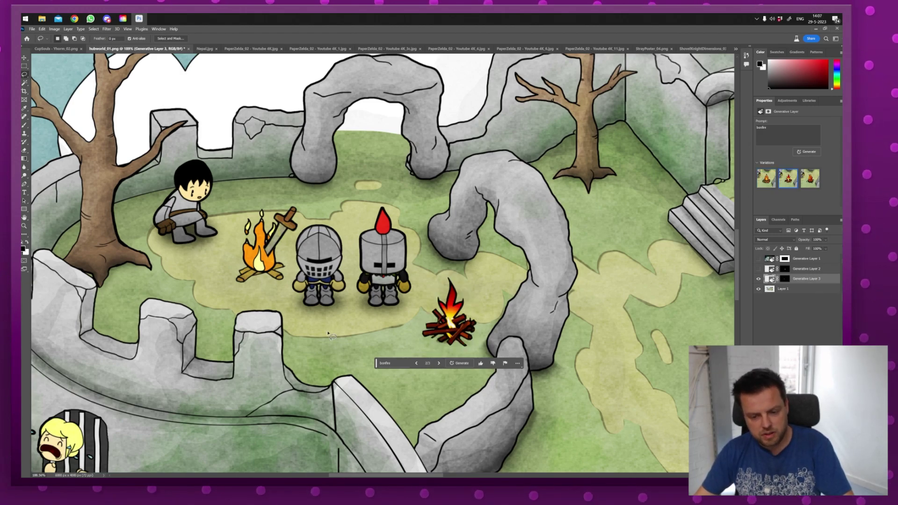
left_click(438, 364)
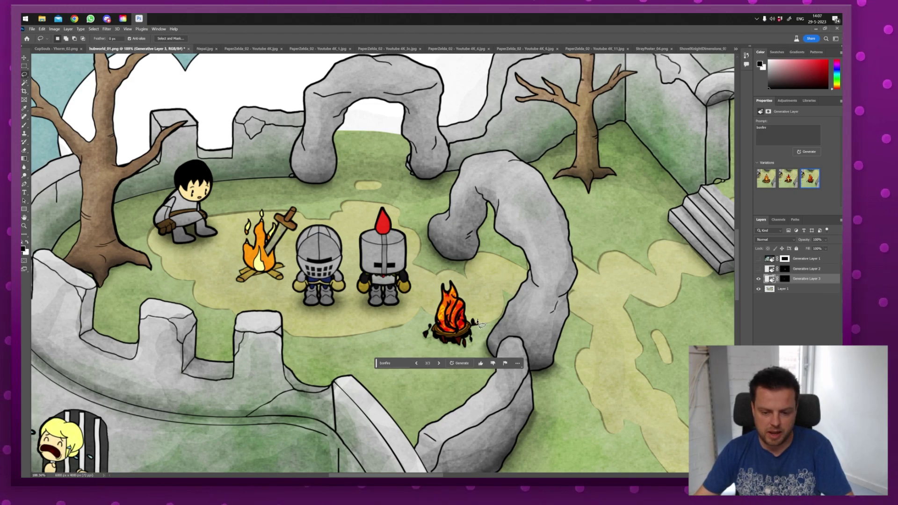
Lasso the area below the tree branch near the crow, fill it using Generative Fill with the prompt "lantern", and switch to the second variation
left_click_drag(454, 314, 427, 309)
left_click_drag(428, 310, 405, 295)
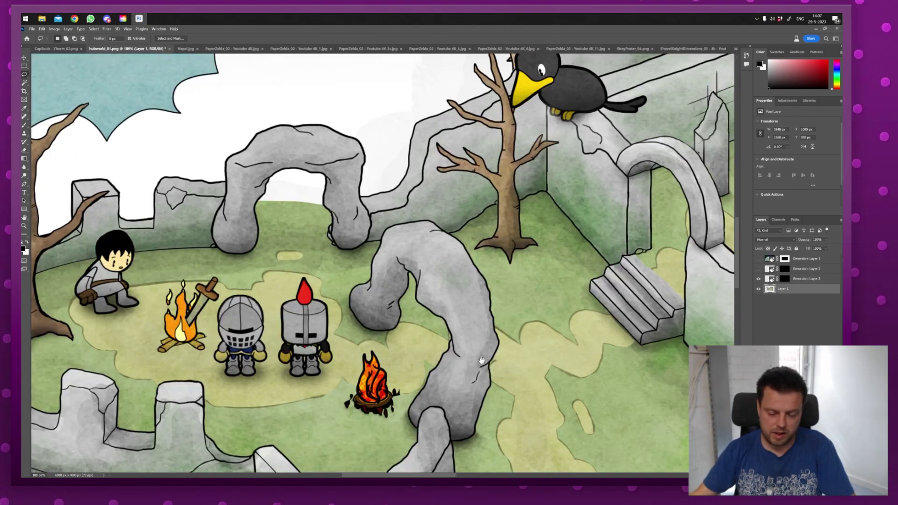
left_click_drag(481, 356, 464, 243)
left_click_drag(457, 106, 508, 228)
mouse_move(514, 184)
left_mouse_down()
mouse_move(503, 236)
mouse_move(514, 187)
left_mouse_up()
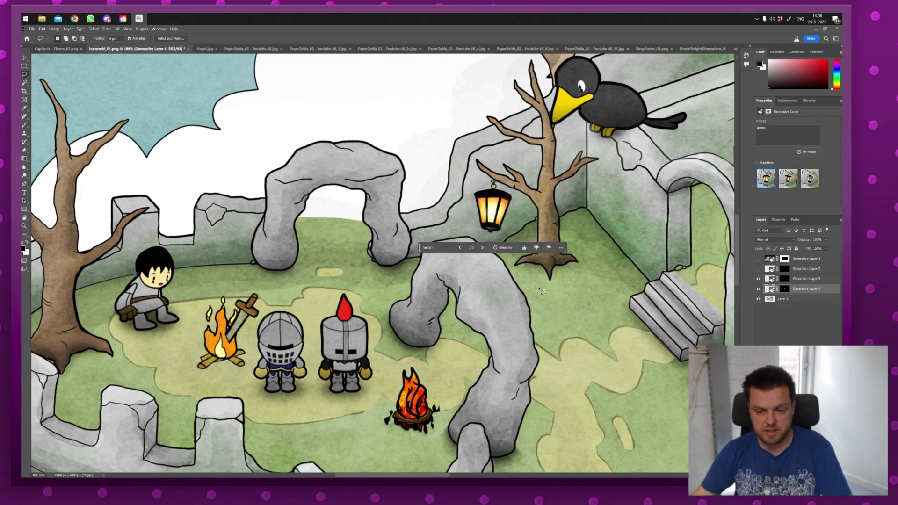
left_click_drag(529, 306, 498, 298)
left_click(452, 240)
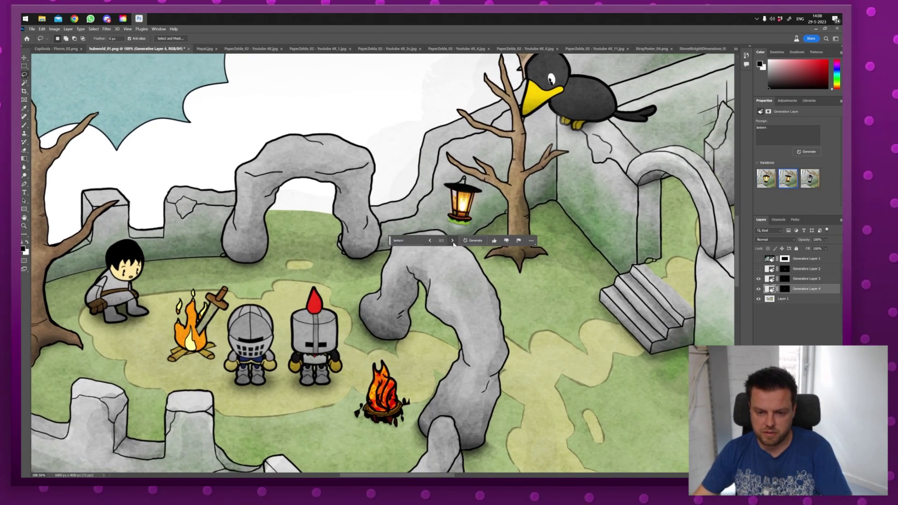
View the third lantern variation and switch the generated lantern to its first variation
left_click(452, 241)
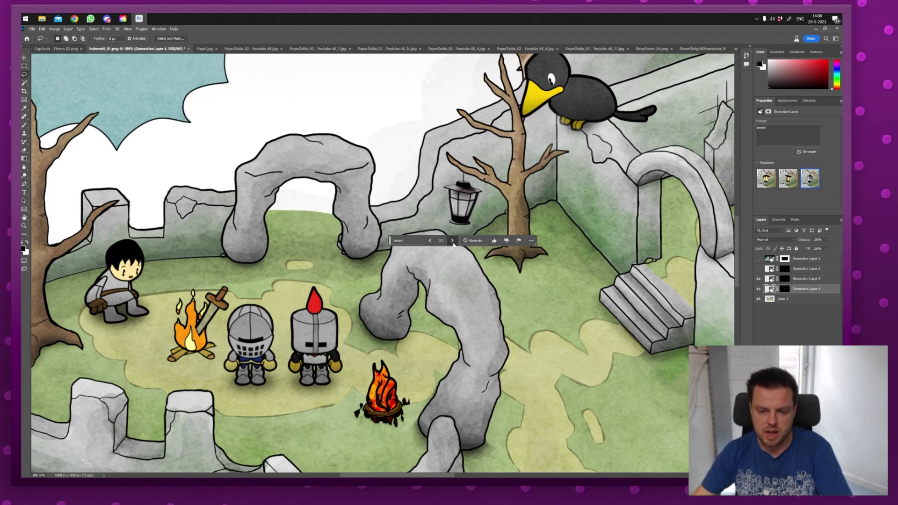
left_click(452, 241)
Lasso the wall corner beside the yellow-helmeted character, fill it using Generative Fill with "big ceramic vase", and switch to the third variation
left_click_drag(561, 288, 99, 237)
left_click_drag(434, 290, 203, 234)
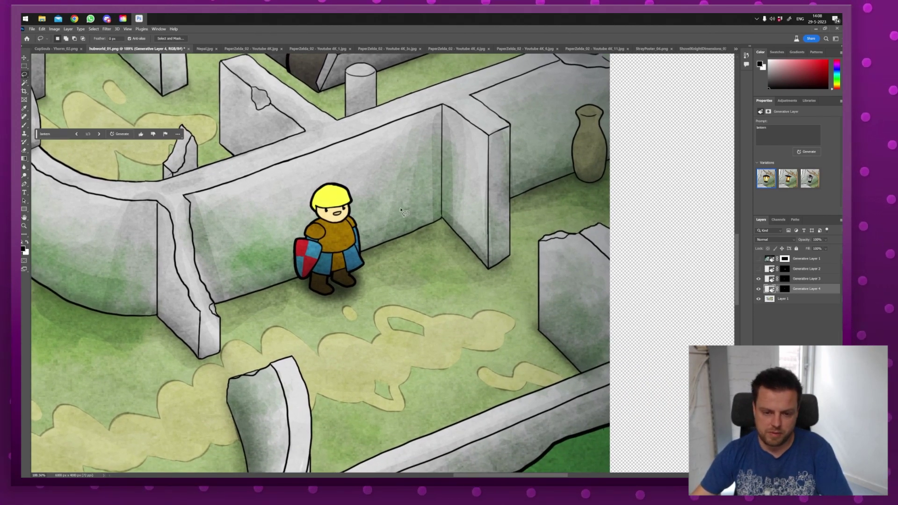
mouse_move(412, 191)
left_mouse_down()
mouse_move(391, 198)
mouse_move(387, 236)
mouse_move(405, 265)
mouse_move(432, 259)
mouse_move(441, 221)
mouse_move(433, 195)
mouse_move(416, 188)
left_mouse_up()
left_click(363, 275)
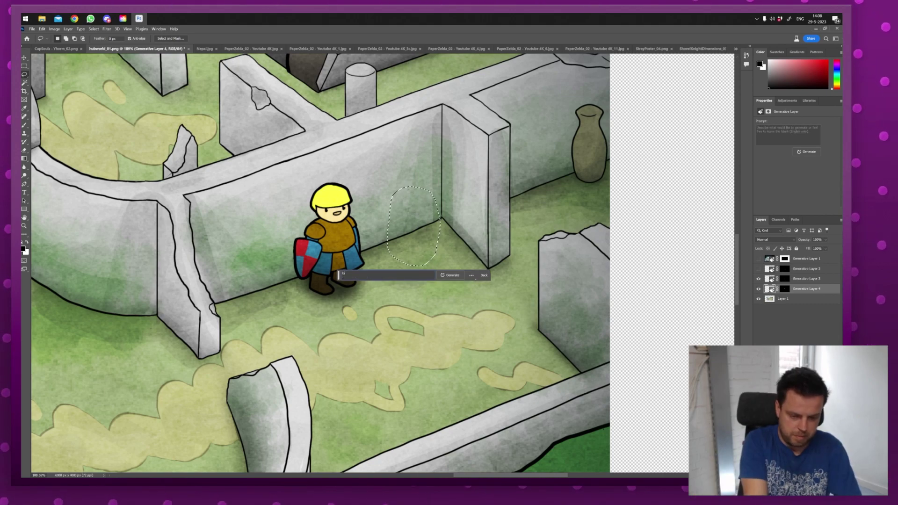
type("big ceremic")
left_click(450, 274)
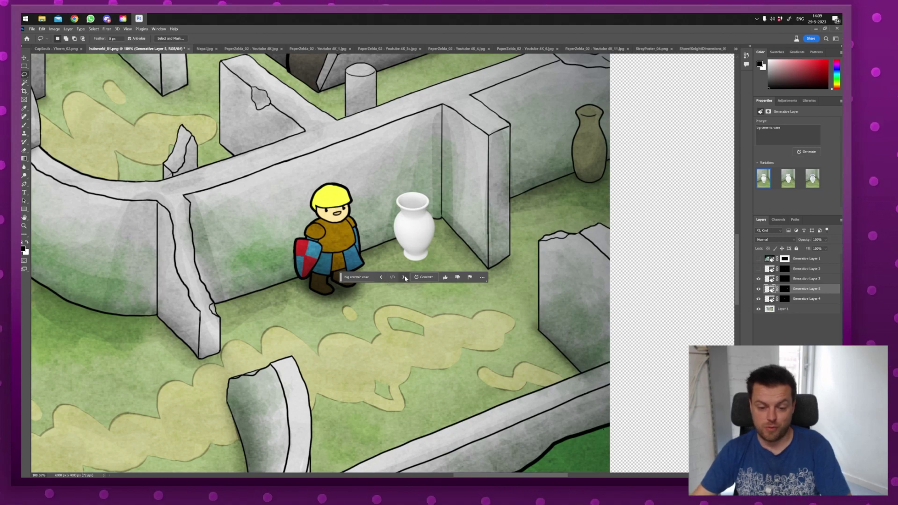
left_click(404, 277)
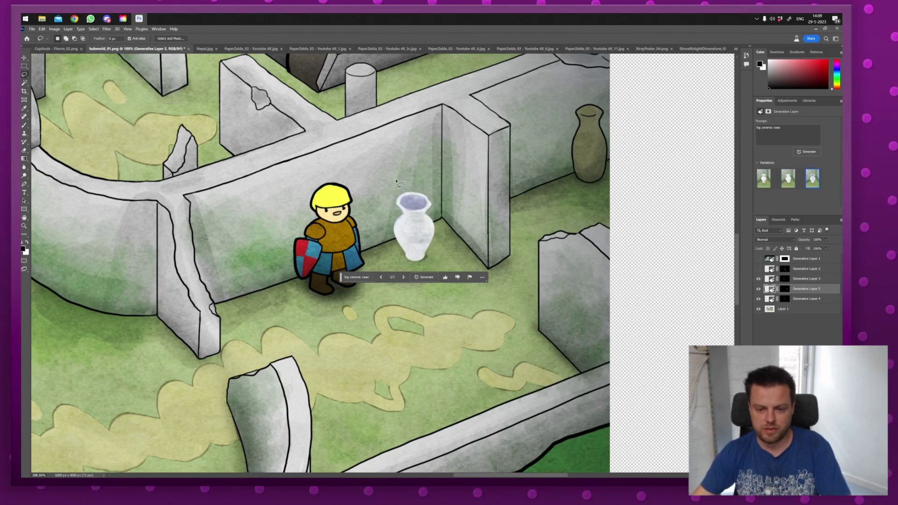
Regenerate the vase with the prompt "big pot with black lines", compare the variations, and choose the third one
left_click(369, 280)
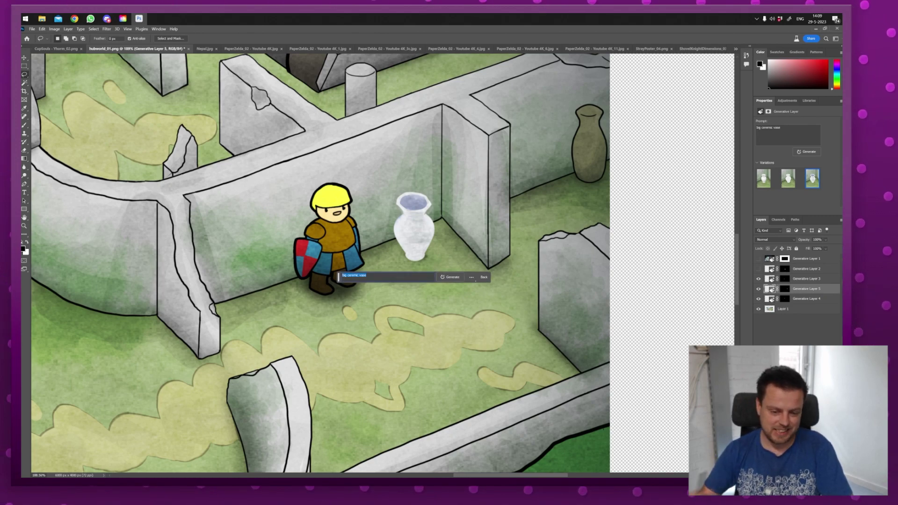
type("big")
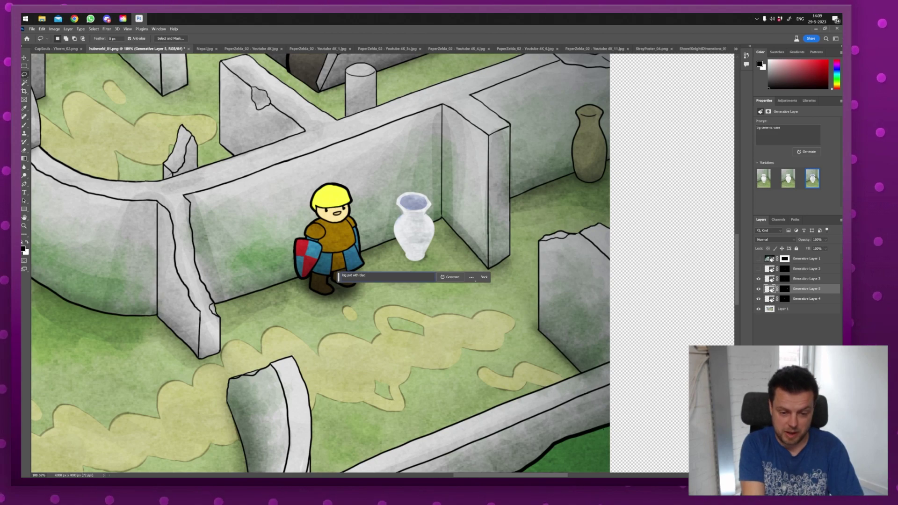
type("pot with black")
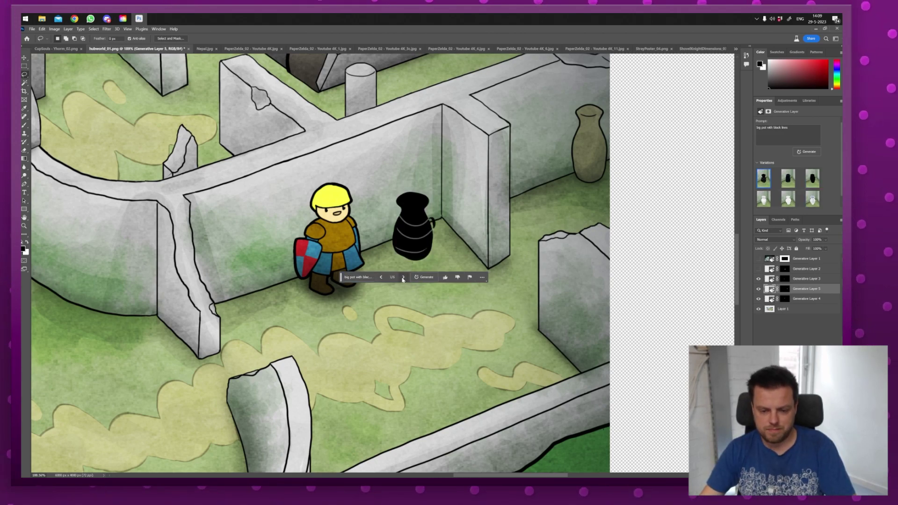
left_click(403, 277)
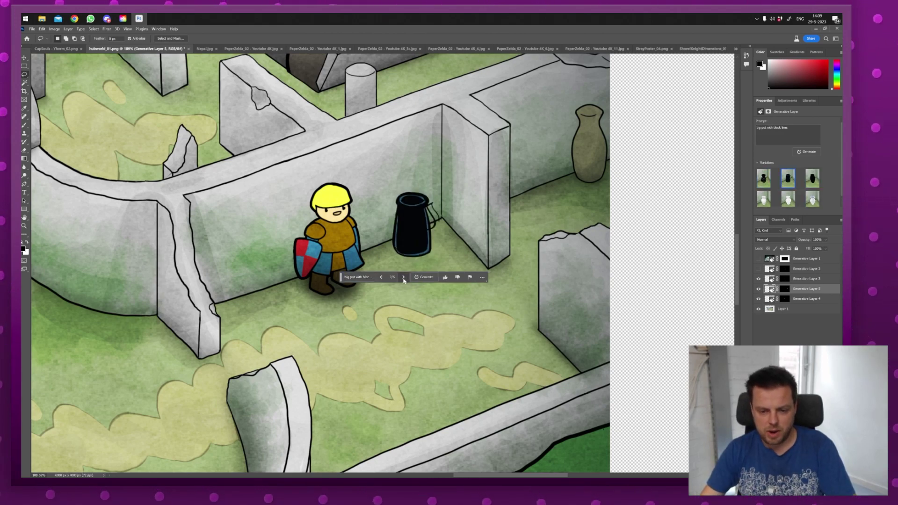
left_click(403, 278)
left_click(404, 278)
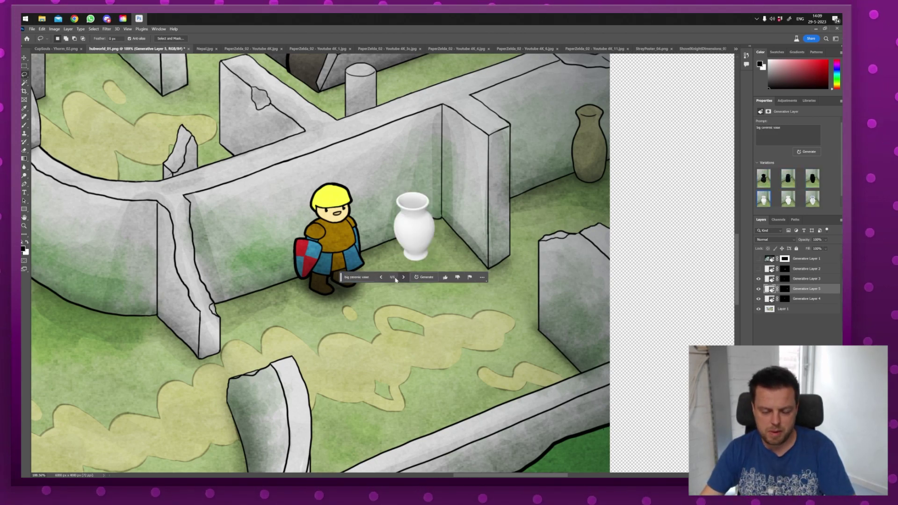
left_click(381, 277)
Switch to the CupSouls - Yhorm_02.png document and enlarge its canvas to 6000 × 4000 pixels
left_click_drag(252, 201, 435, 396)
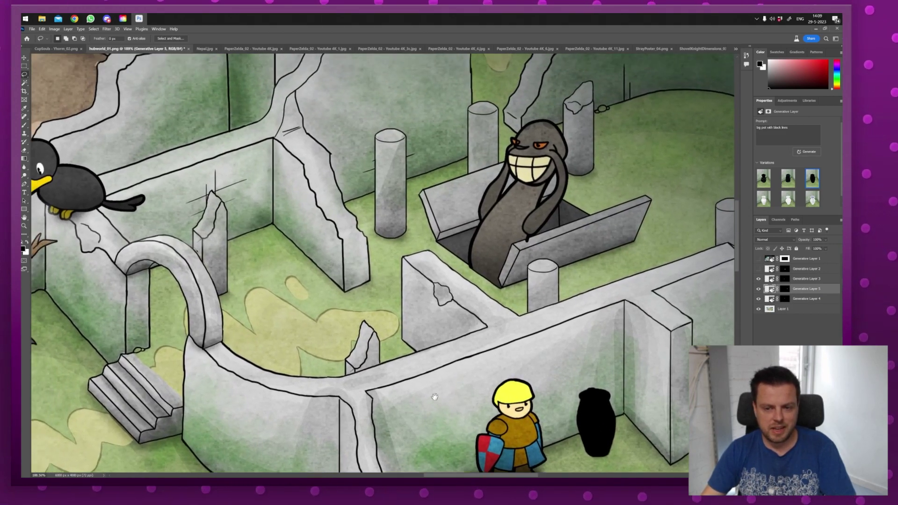
left_click_drag(399, 241, 390, 316)
left_click(56, 48)
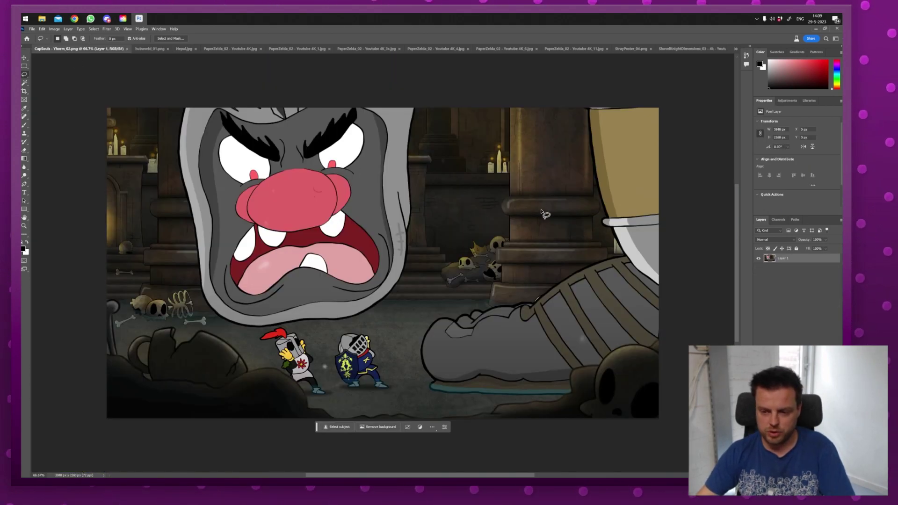
key("z")
left_click_drag(541, 212, 527, 214)
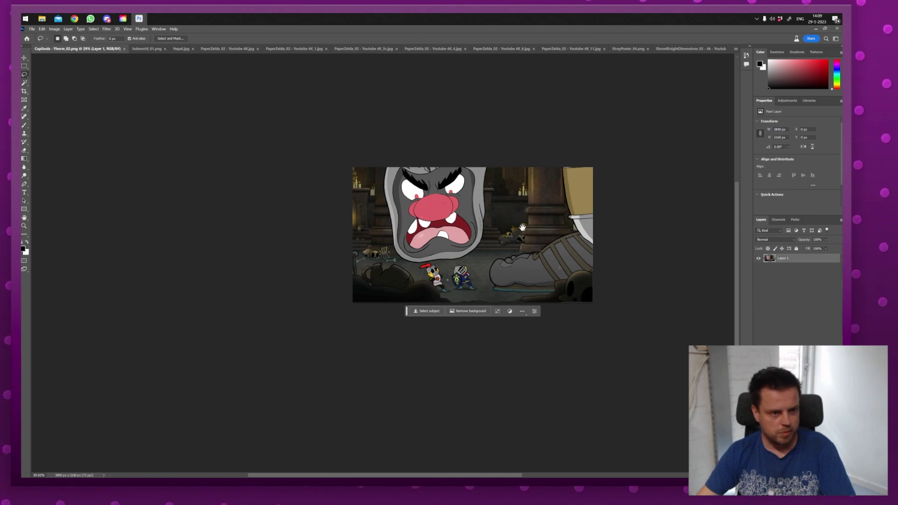
mouse_move(523, 227)
left_mouse_down()
mouse_move(439, 223)
mouse_move(449, 236)
left_mouse_up()
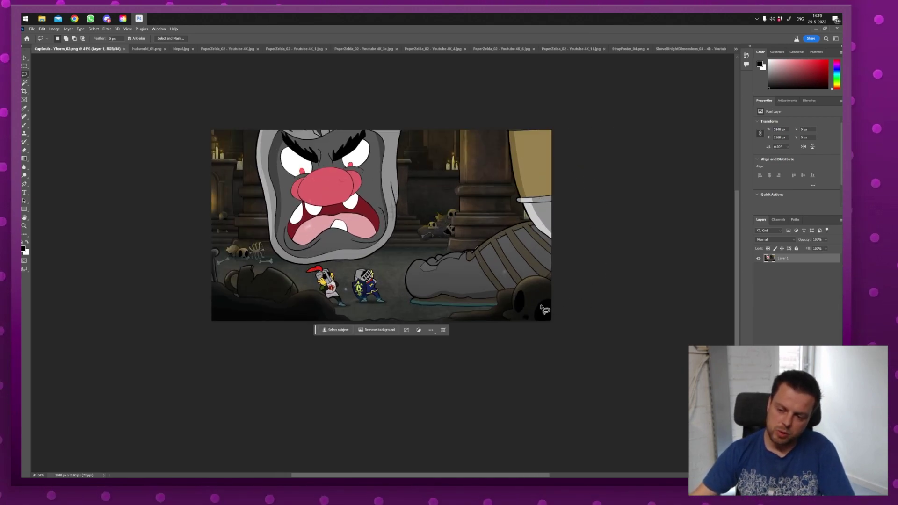
key("ctrl+alt+c")
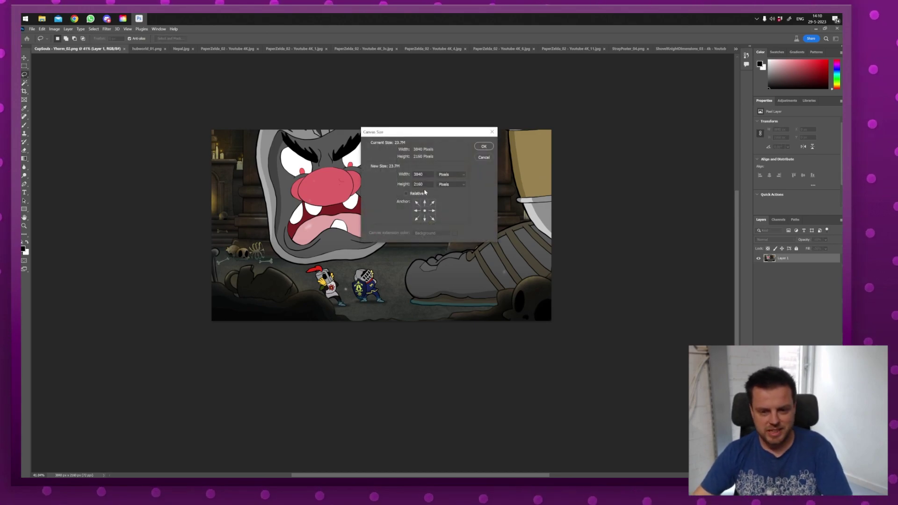
type("6000")
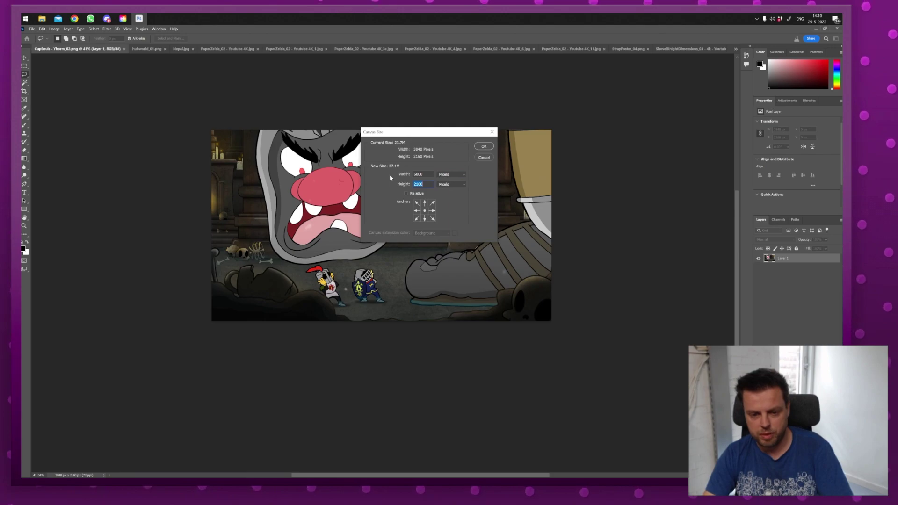
type("4000")
key("Return")
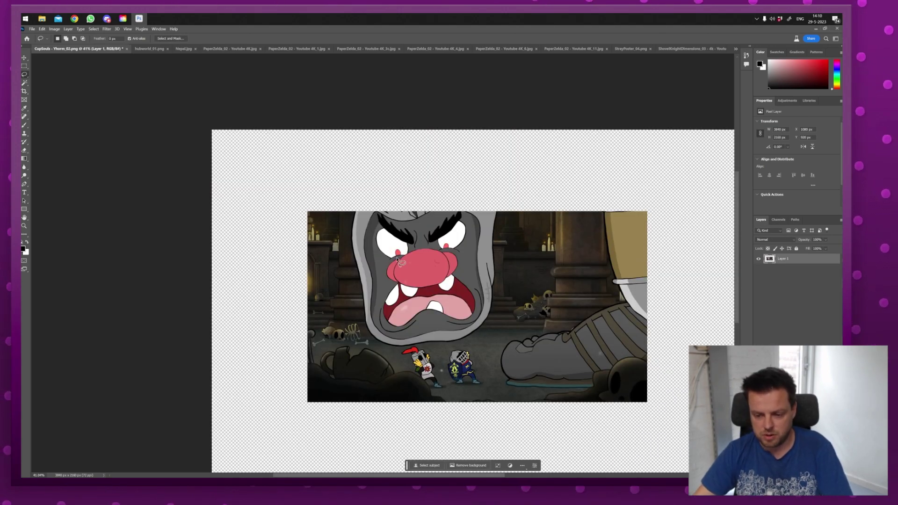
Select the empty strip beyond the artwork's right edge with a slight overlap, fill it using Generative Fill with "foot", and compare the variations
key("m")
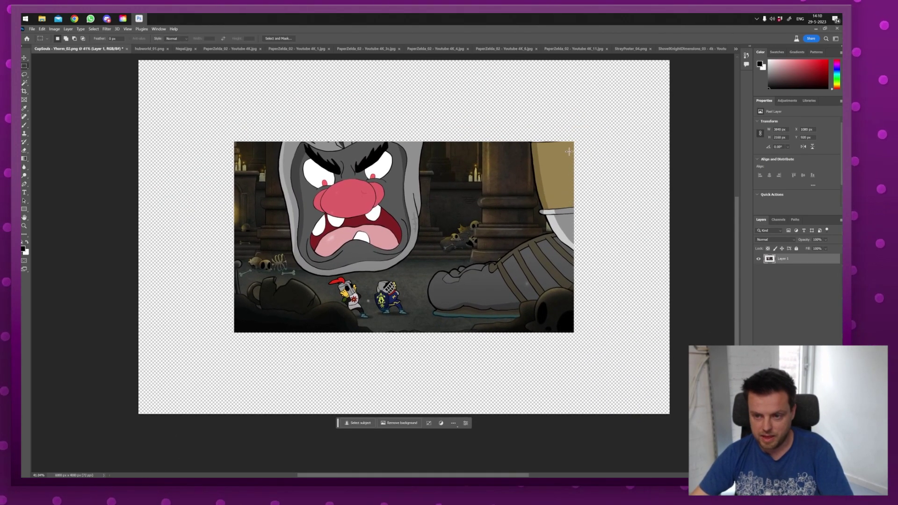
left_click_drag(568, 141, 694, 333)
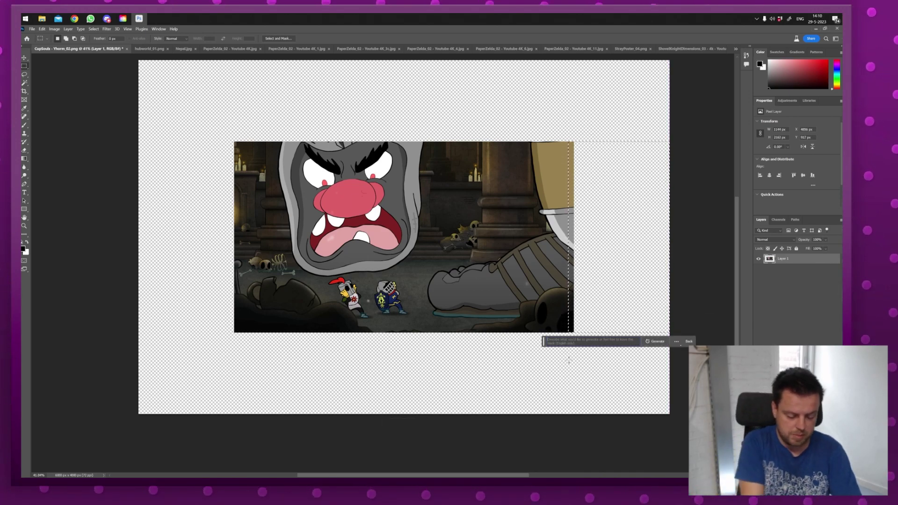
type("foot")
key("Return")
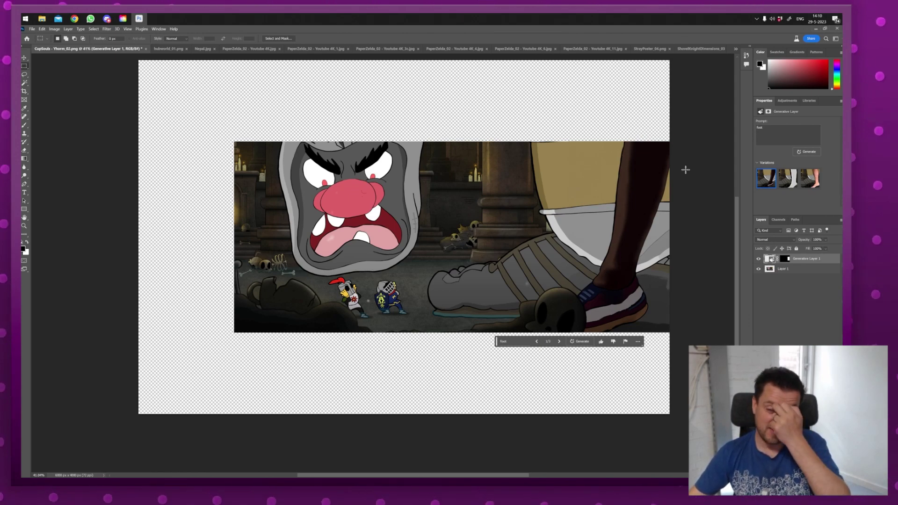
left_click(558, 341)
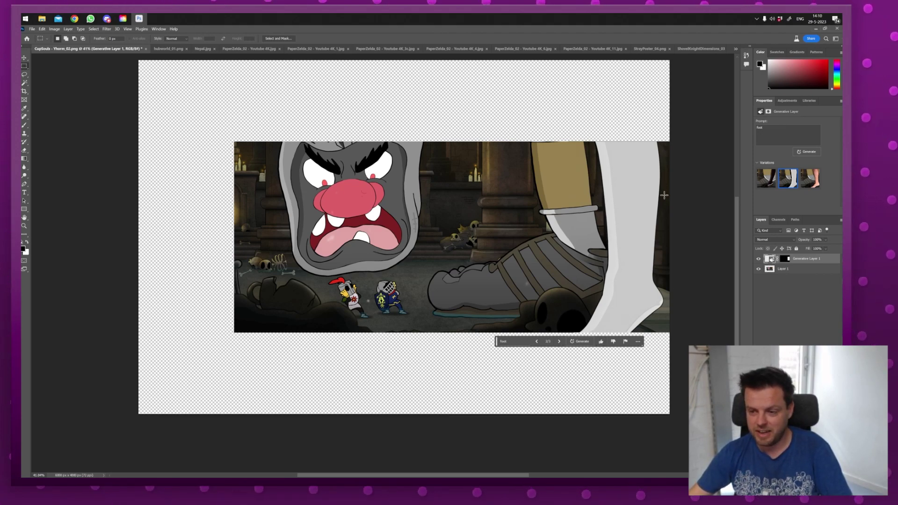
left_click(559, 341)
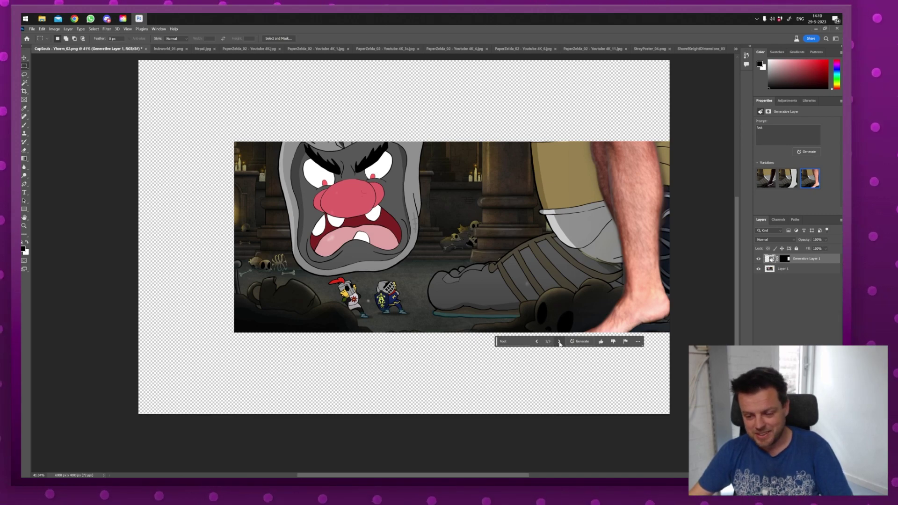
Regenerate the extension beside the giant foot with an empty prompt and browse the new variations
left_click(518, 340)
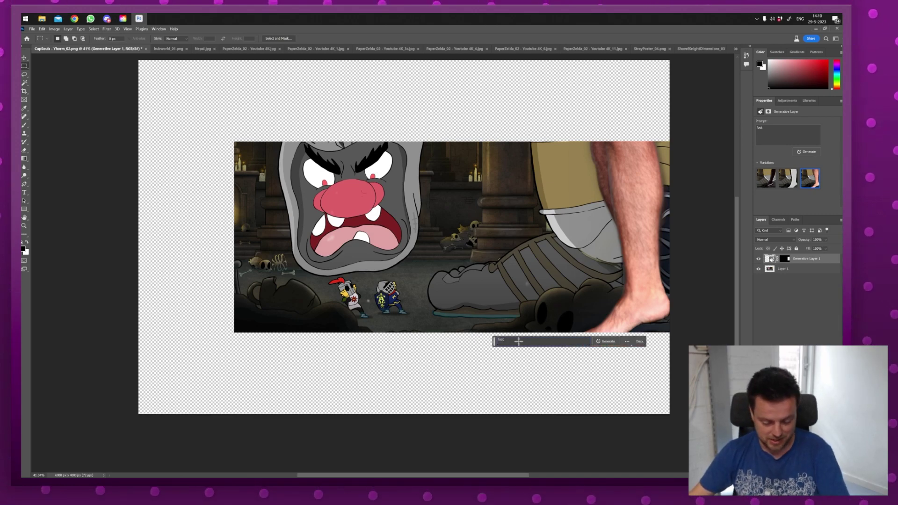
left_click(606, 341)
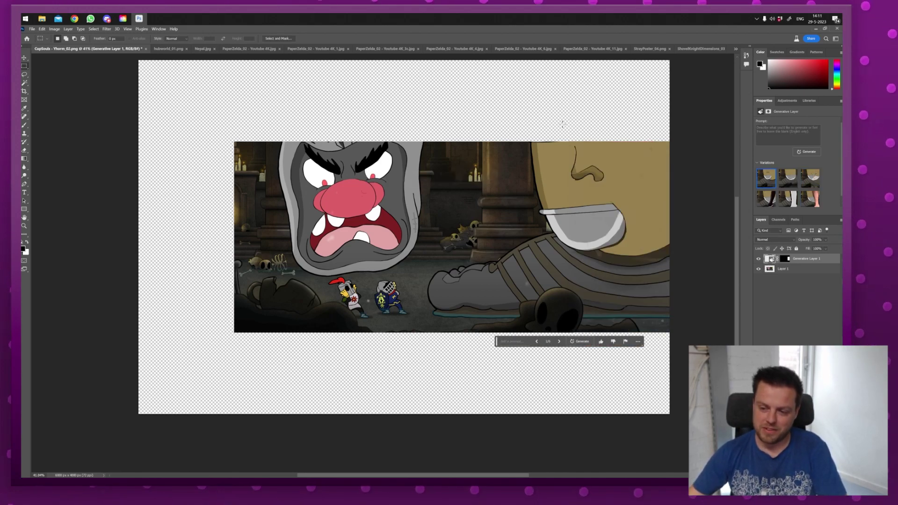
left_click(559, 341)
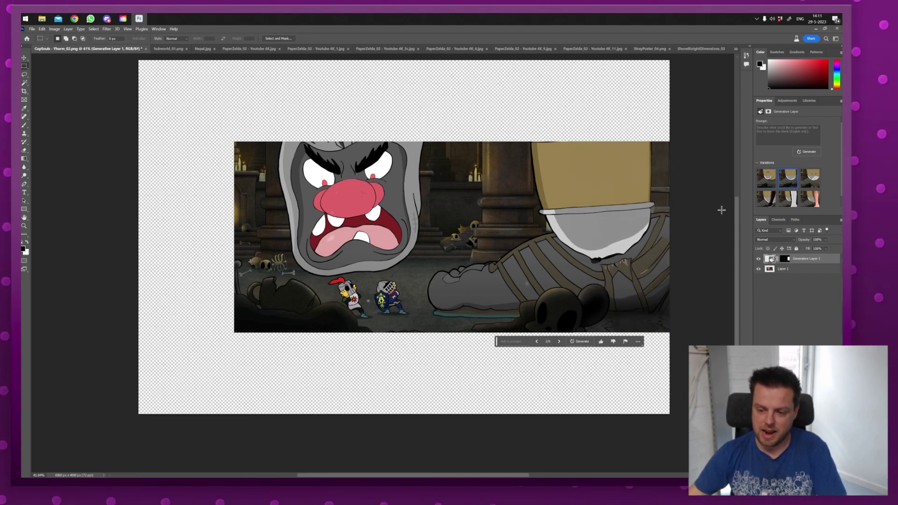
left_click(558, 341)
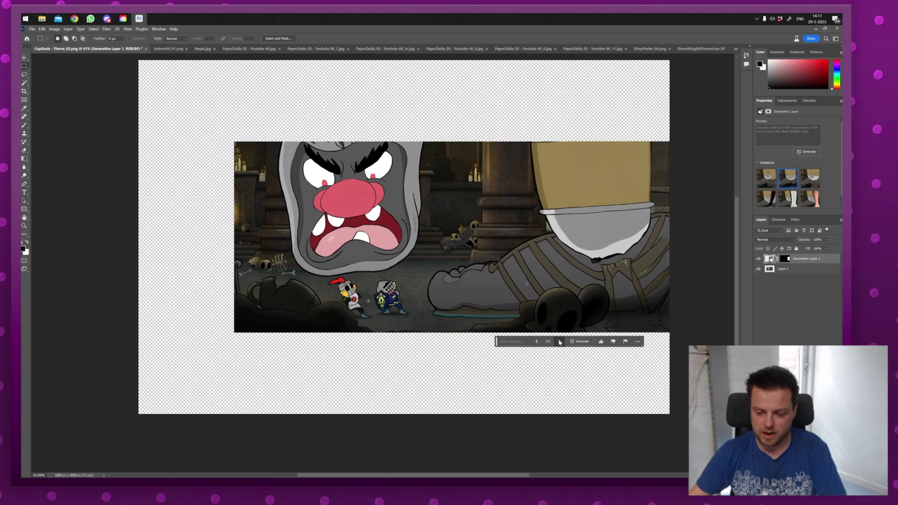
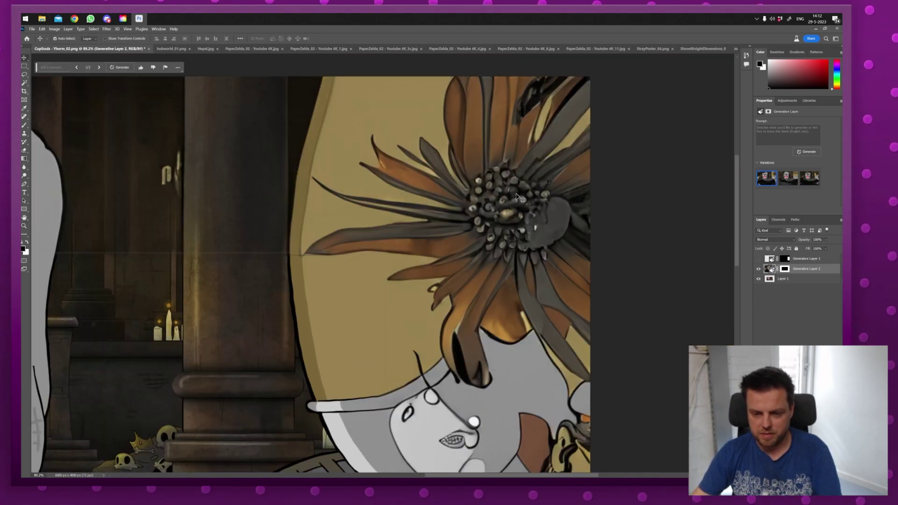
Examine the first generated extension around the giant head, the flowered hat, the foot, the skull and the dark foreground
scroll(481, 225, "down", 4)
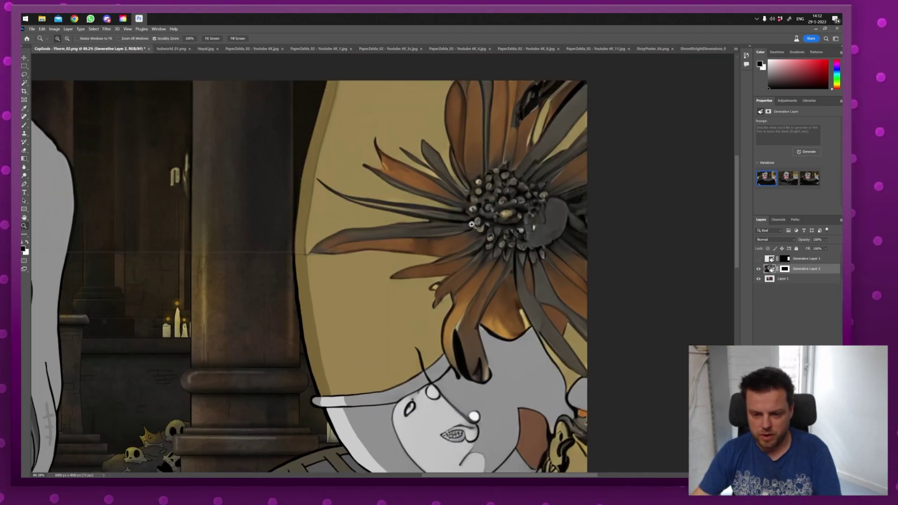
left_click_drag(385, 387, 506, 230)
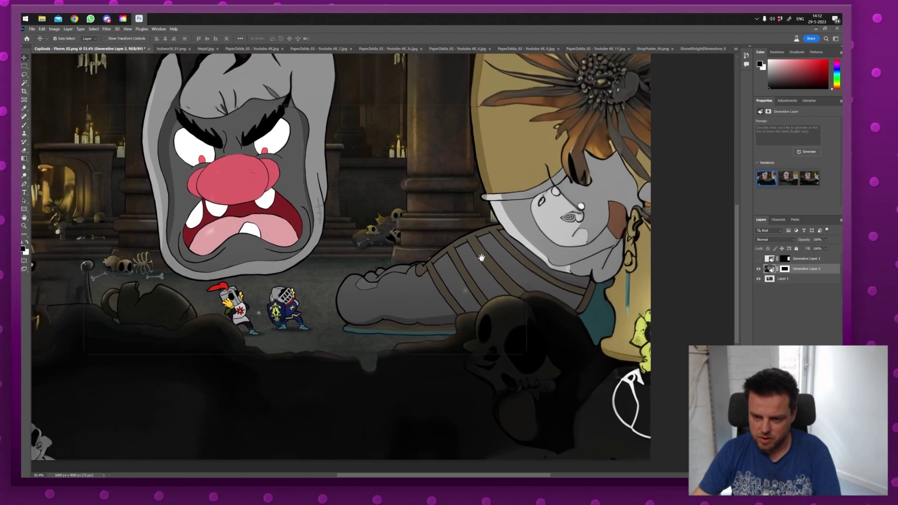
key("z")
left_click_drag(584, 213, 565, 238)
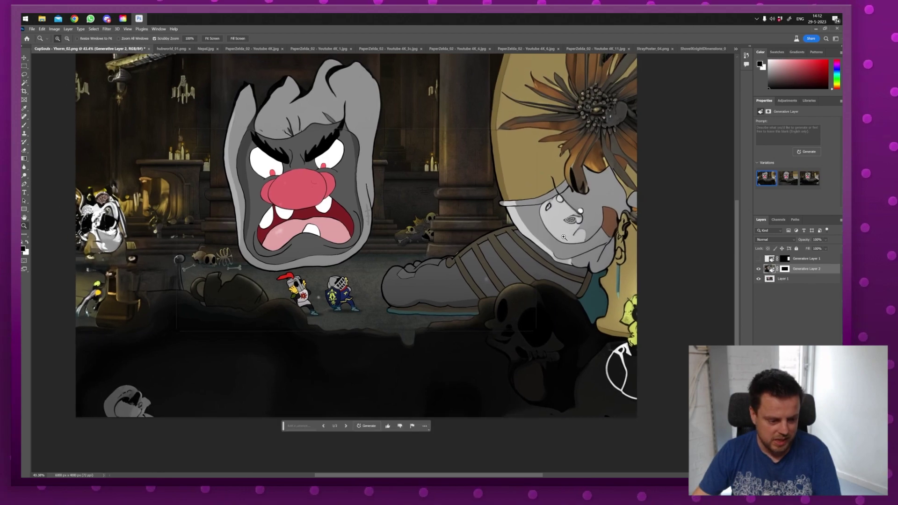
key("z")
left_click_drag(117, 407, 136, 390)
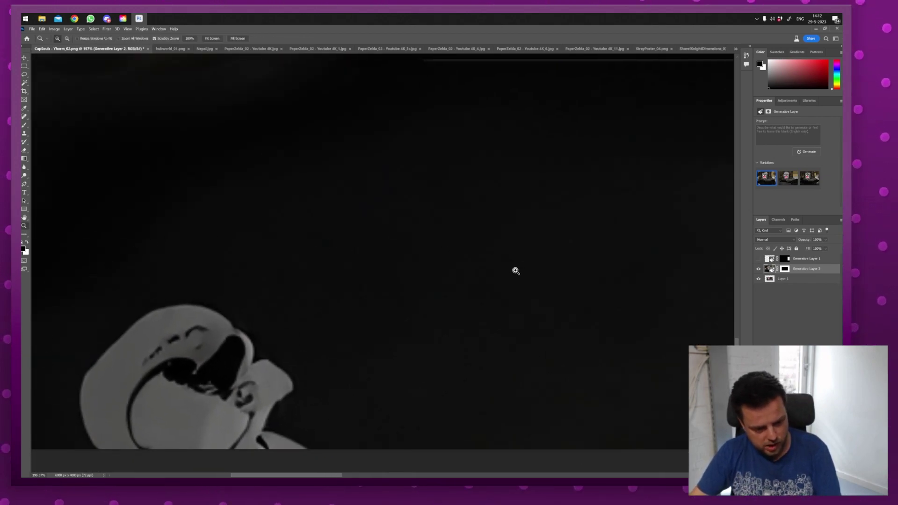
left_click_drag(515, 268, 497, 266)
key("v")
left_click_drag(547, 236, 267, 359)
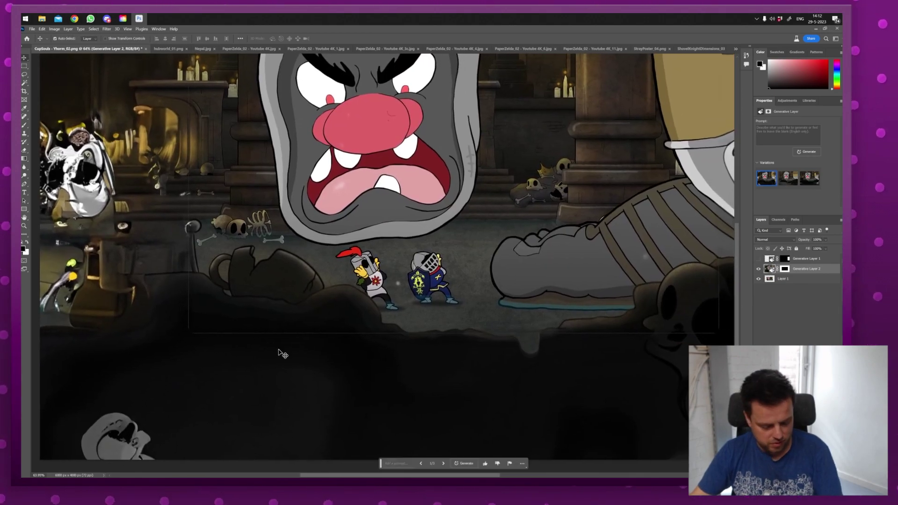
left_click_drag(719, 287, 525, 286)
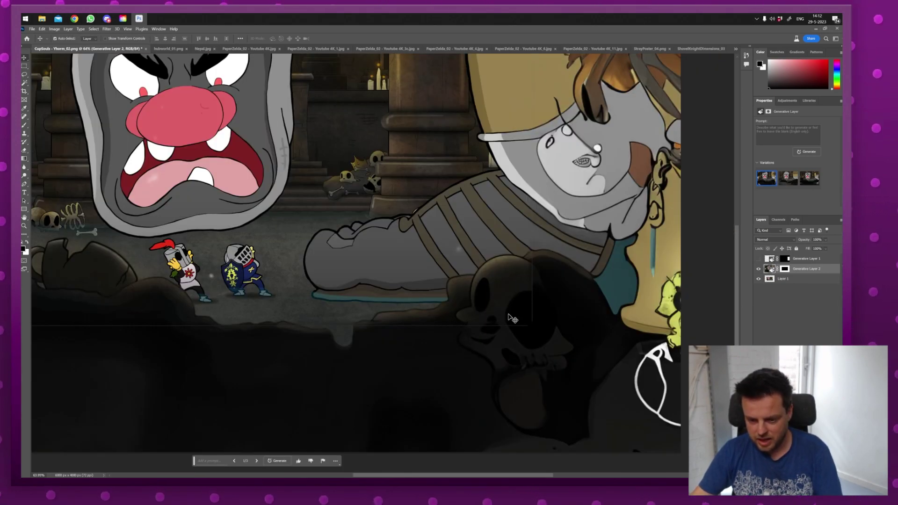
left_click_drag(269, 235, 412, 300)
scroll(412, 301, "down", 1)
key("v")
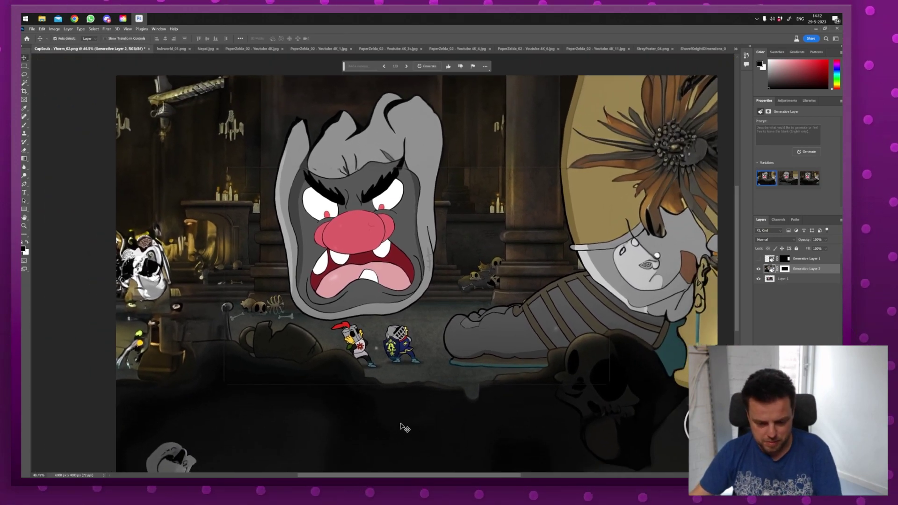
left_click_drag(551, 373, 545, 370)
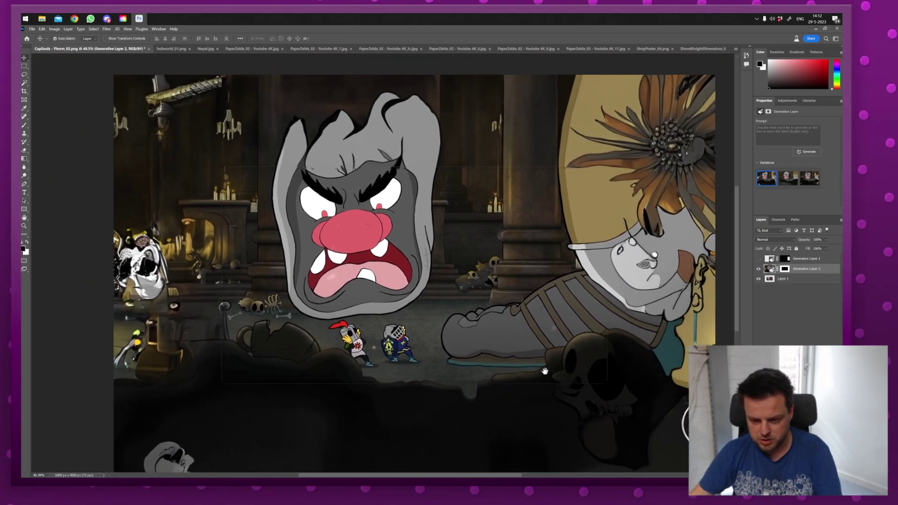
Browse to the third extension variation and examine the generated objects in the artwork's lower right corner
left_click(379, 463)
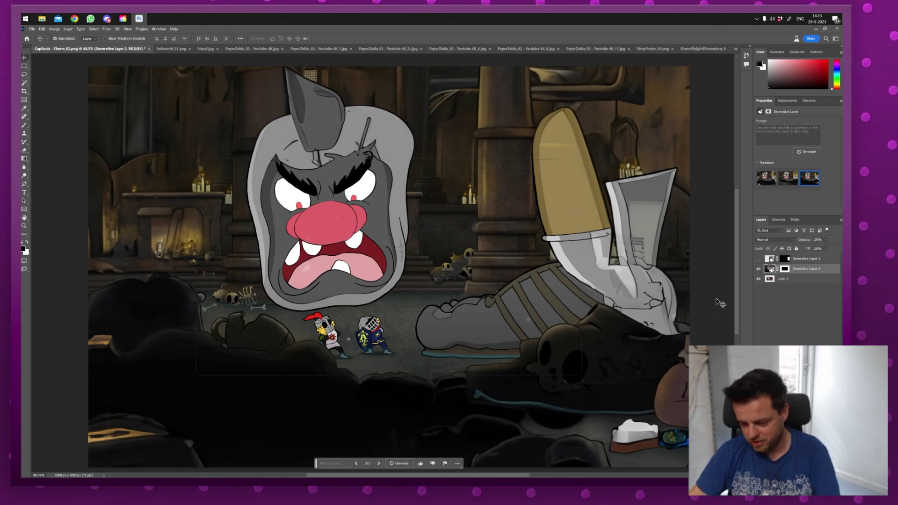
key("ctrl+space")
left_click_drag(686, 442, 715, 438)
left_click_drag(689, 433, 665, 358)
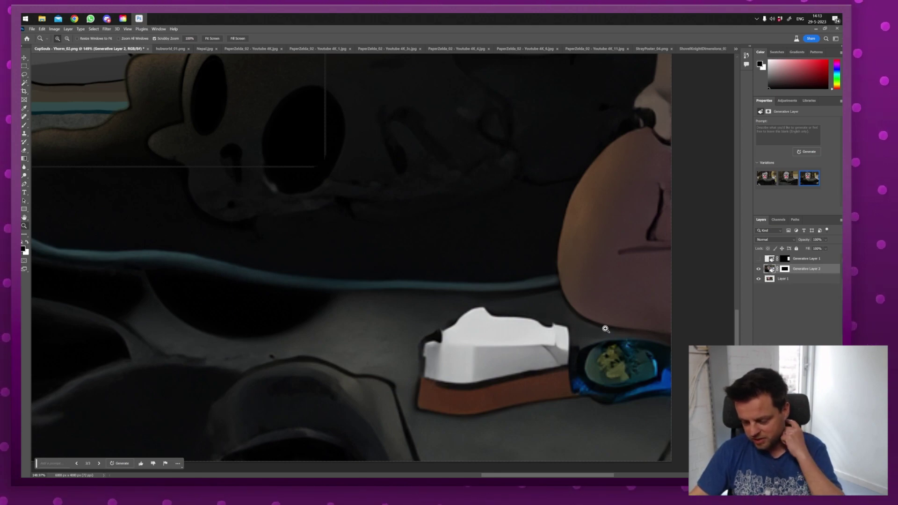
left_click_drag(440, 192, 423, 196)
left_click_drag(275, 175, 567, 391)
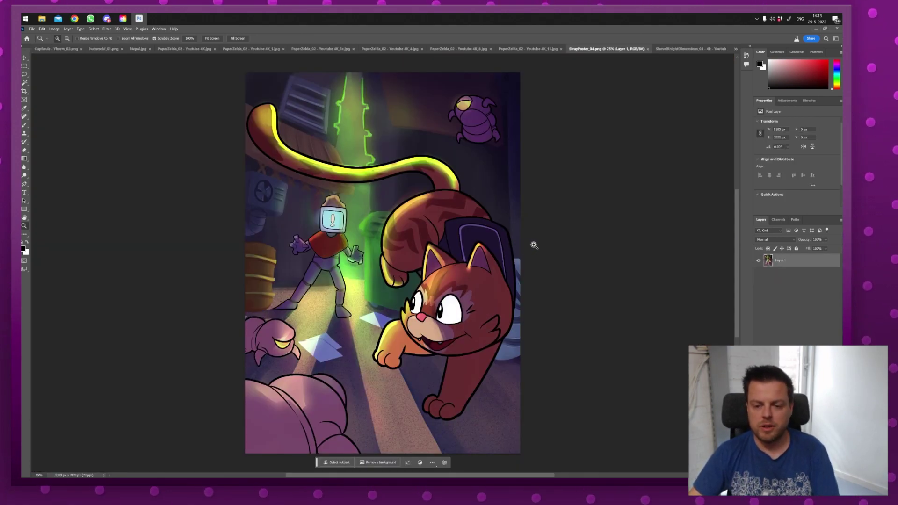
Extend StrayPoster_04.png to a 7000 × 9000 pixel canvas using Generative Fill without a prompt, and compare variations up to the third
left_click_drag(534, 247, 532, 247)
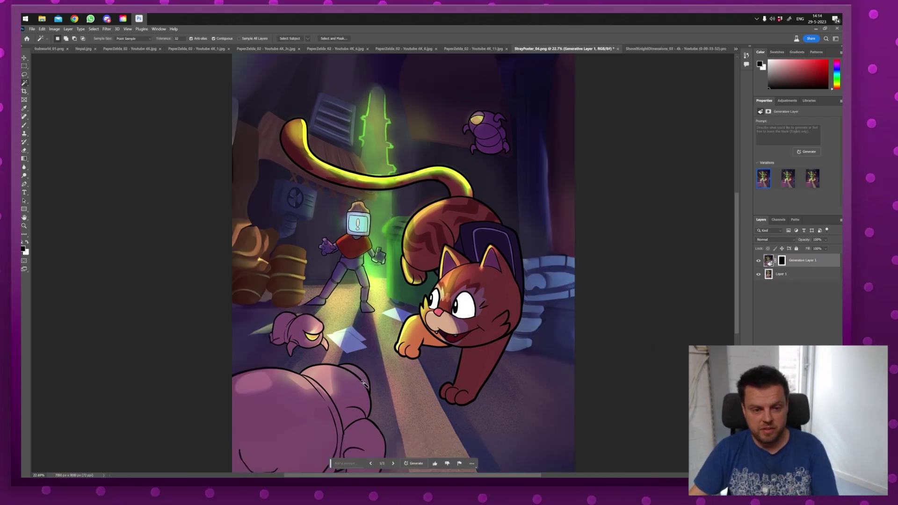
left_click_drag(364, 383, 361, 356)
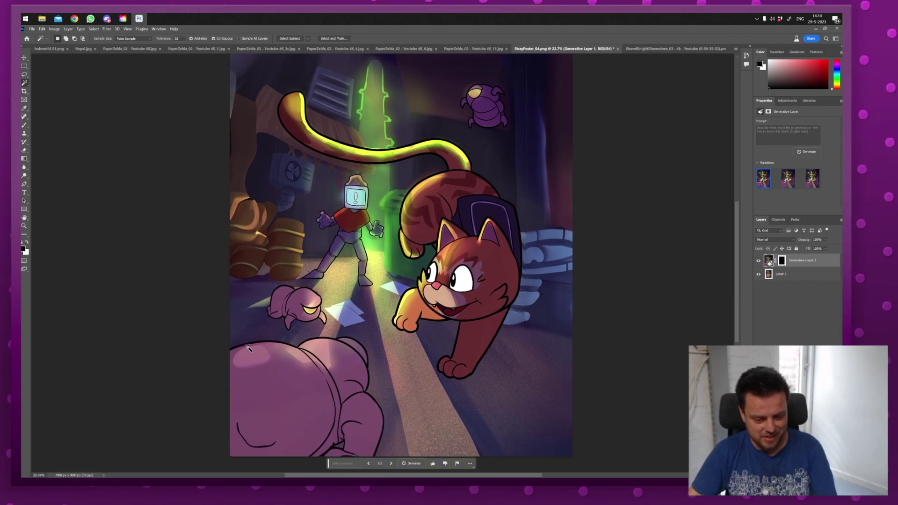
left_click(391, 463)
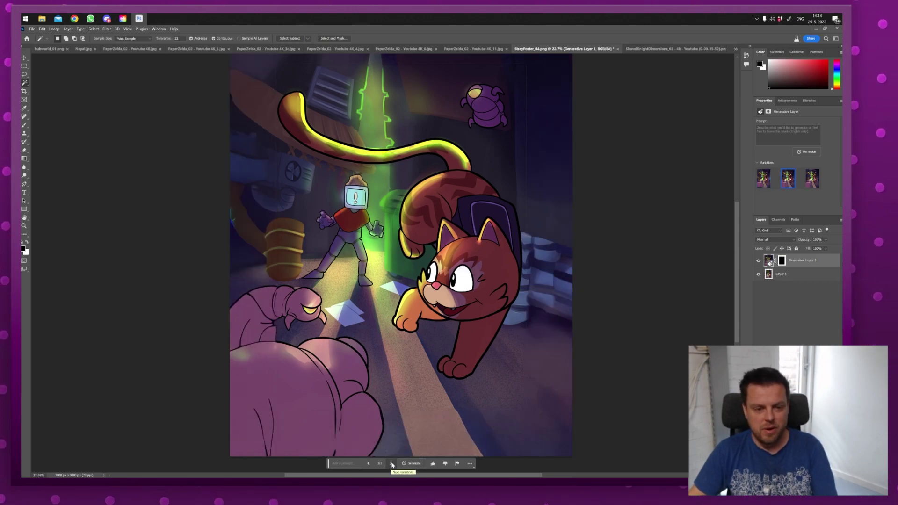
left_click(392, 464)
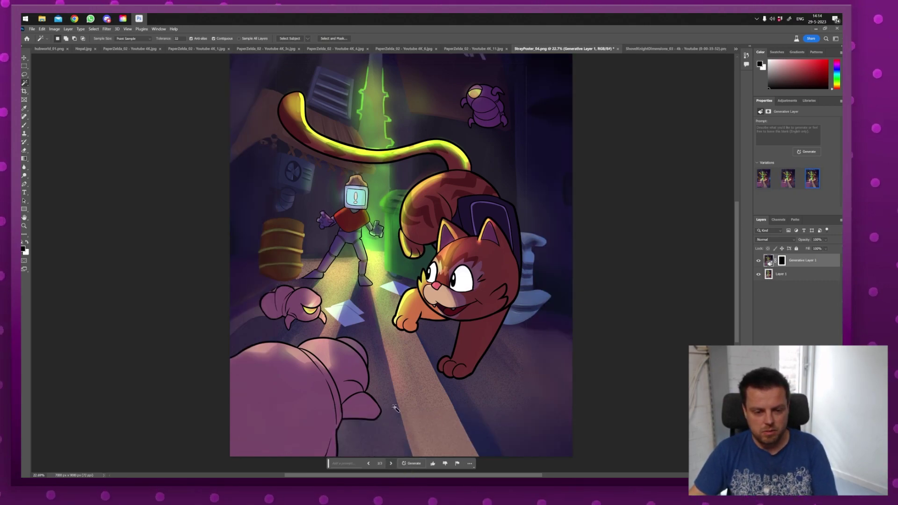
left_click_drag(394, 329, 340, 372)
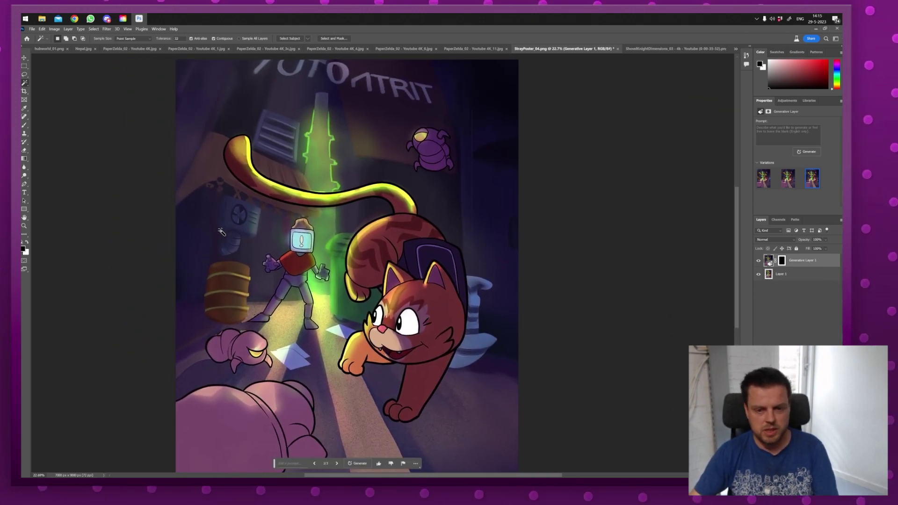
left_click_drag(221, 232, 233, 284)
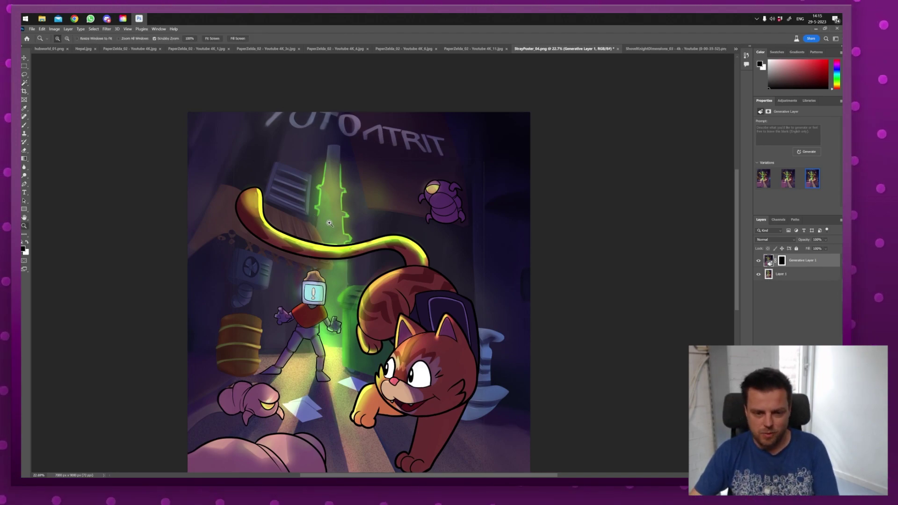
Lasso the wall area beside the robot, fill it using Generative Fill with "Air conditioning", and choose the third variation
left_click_drag(327, 223, 346, 220)
left_click_drag(238, 384, 320, 200)
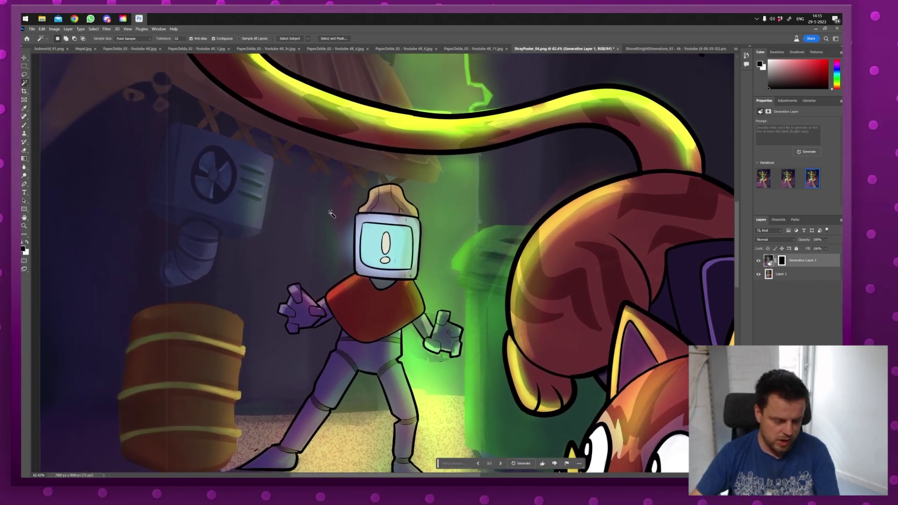
key("l")
mouse_move(273, 165)
left_mouse_down()
mouse_move(259, 230)
mouse_move(231, 235)
mouse_move(184, 288)
mouse_move(244, 312)
mouse_move(333, 281)
mouse_move(345, 262)
mouse_move(344, 188)
mouse_move(296, 171)
left_mouse_up()
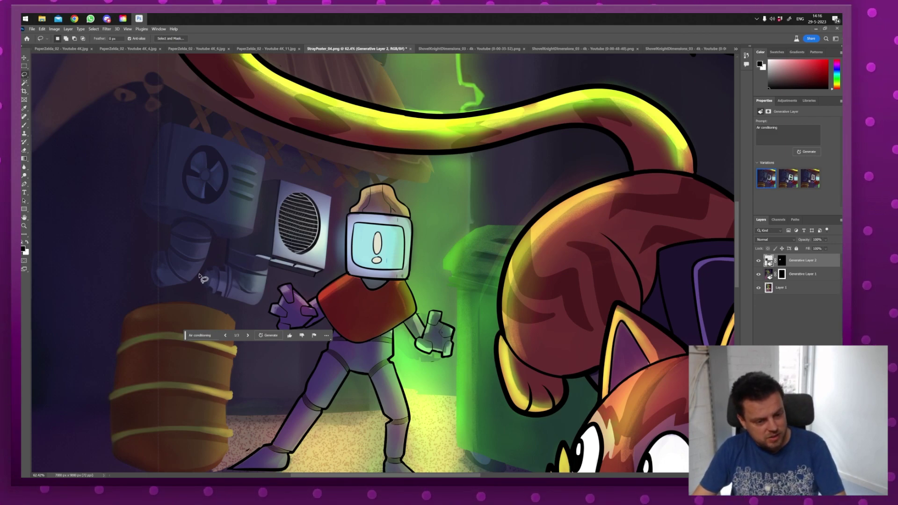
left_click(249, 335)
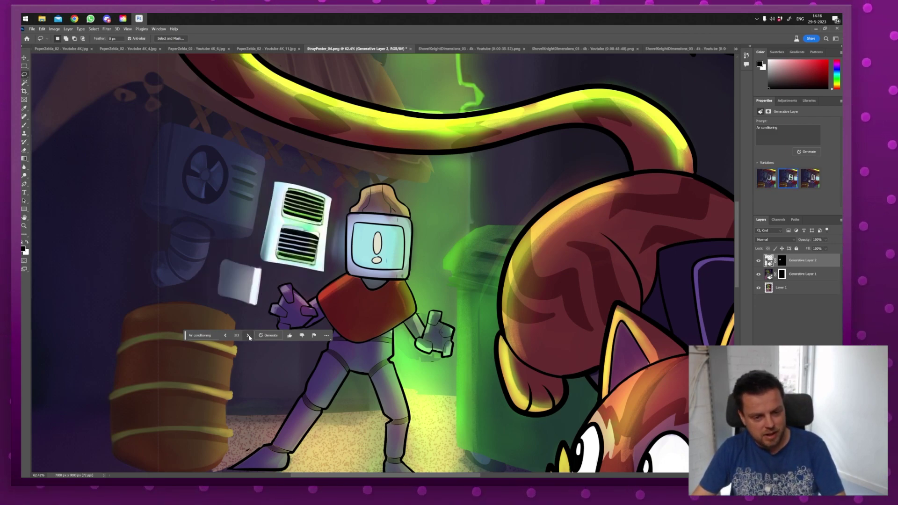
left_click(248, 335)
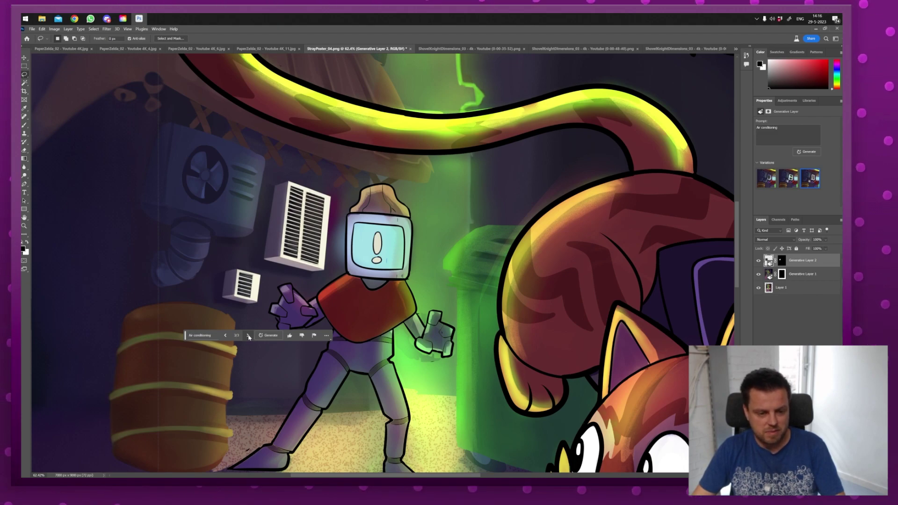
Outline the large generated air conditioner and recolor it with Hue/Saturation, setting the saturation to +27, and compare before and after
left_click_drag(300, 196, 283, 278)
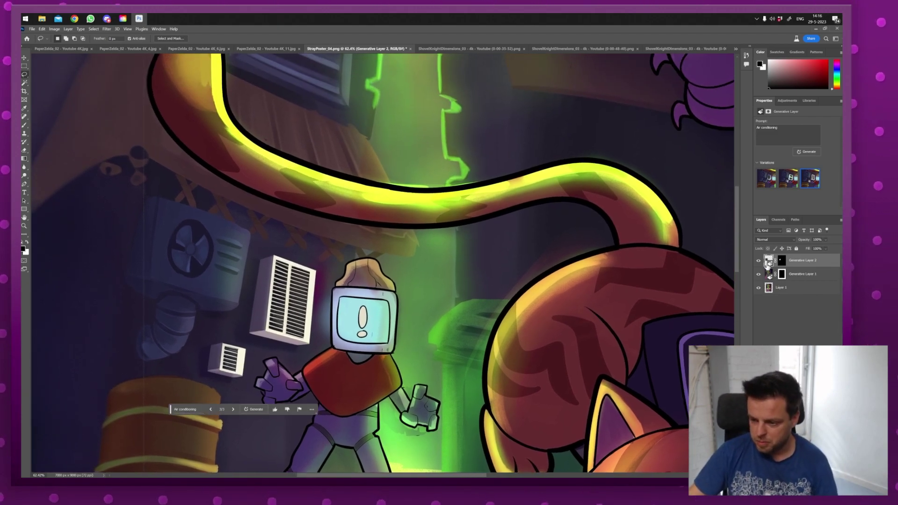
left_click(260, 261)
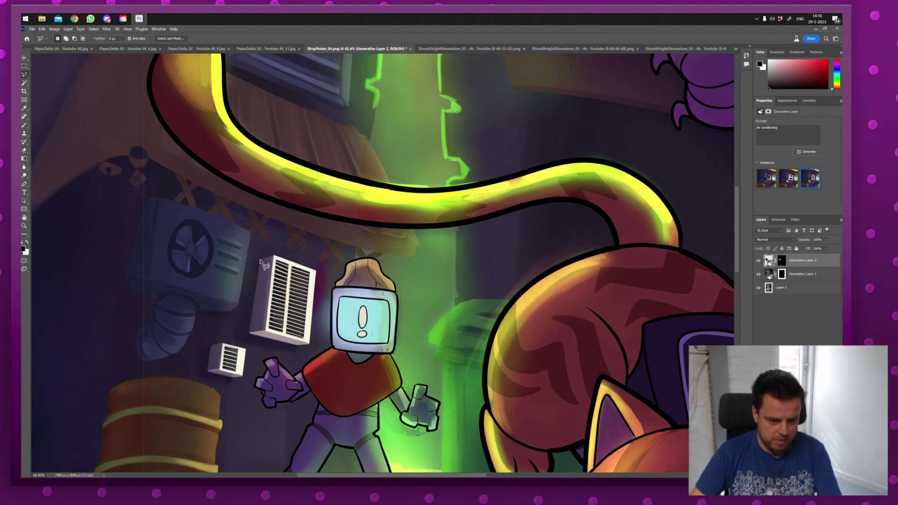
left_click(249, 334)
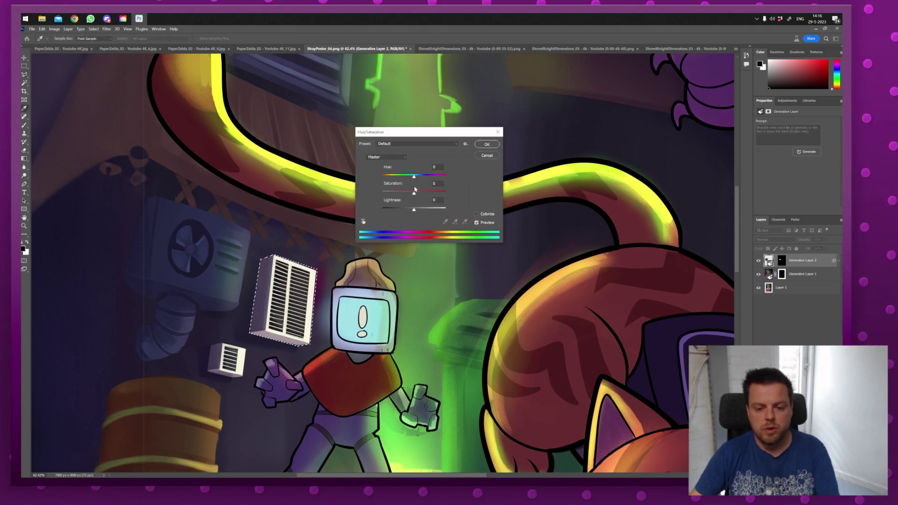
left_click_drag(415, 194, 421, 196)
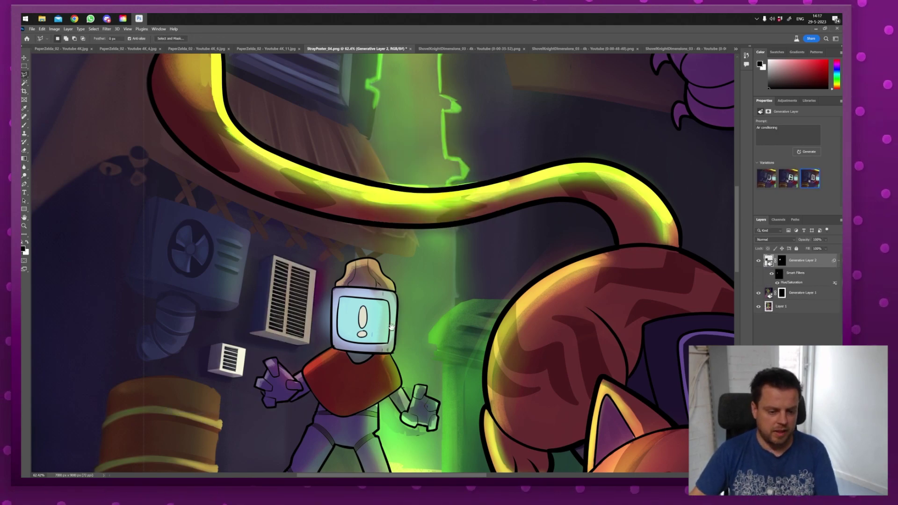
left_click_drag(338, 347, 464, 310)
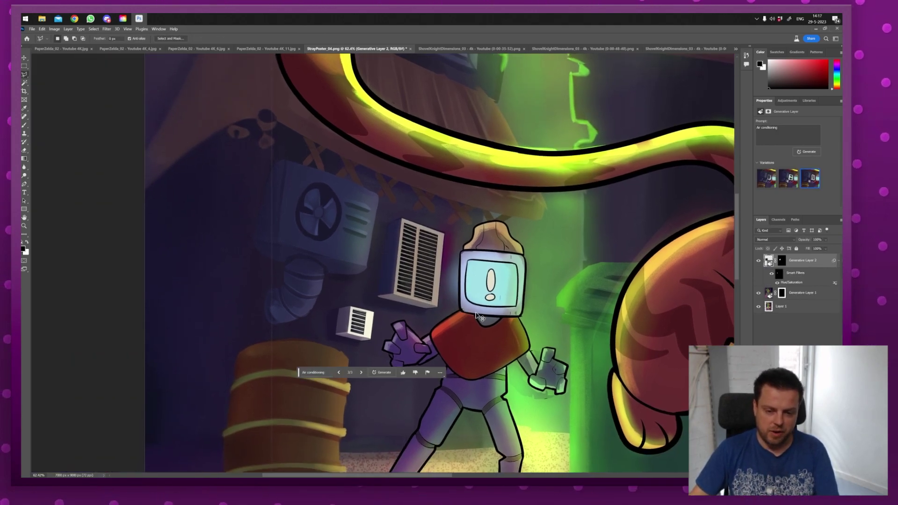
key("ctrl+z")
key("ctrl+shift+z")
left_click_drag(571, 283, 528, 286)
mouse_move(561, 295)
left_mouse_down()
mouse_move(390, 306)
mouse_move(377, 299)
mouse_move(395, 235)
left_mouse_up()
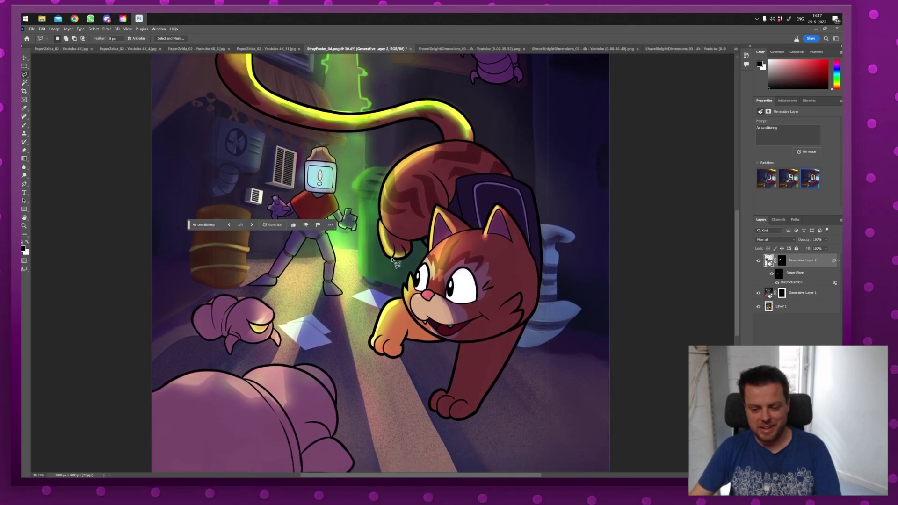
left_click_drag(385, 278, 388, 373)
Open the Shovel Knight flying-ship document, extend it to 5000 × 4000 pixels using Generative Fill without a prompt, and choose the third variation
left_click(664, 189)
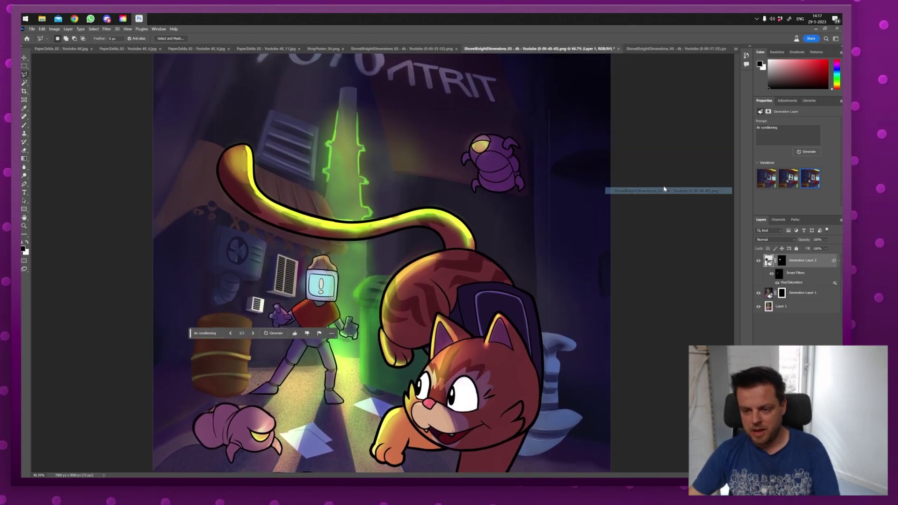
left_click_drag(664, 189, 664, 190)
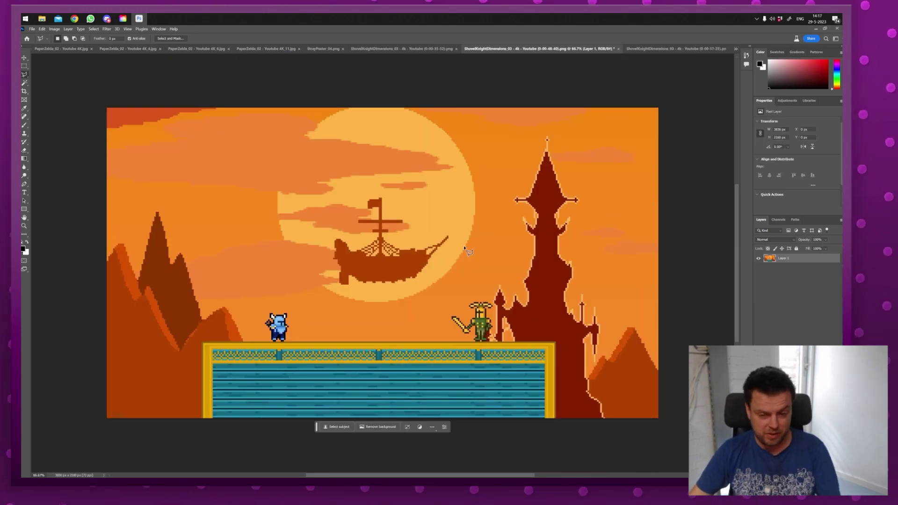
scroll(467, 252, "down", 3)
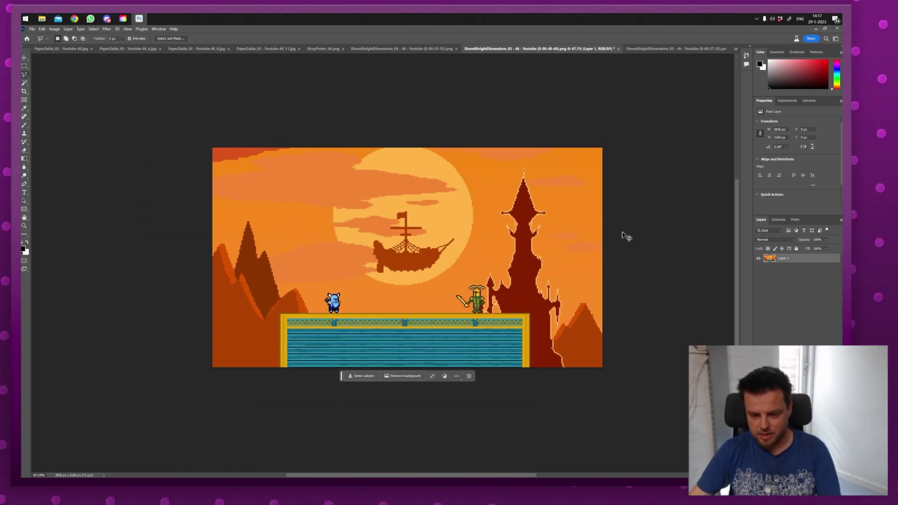
key("ctrl+alt+c")
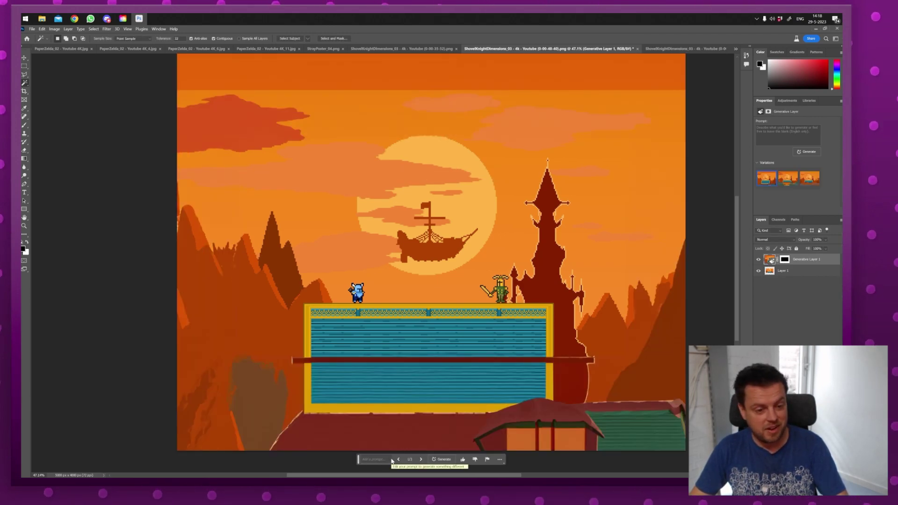
left_click(421, 459)
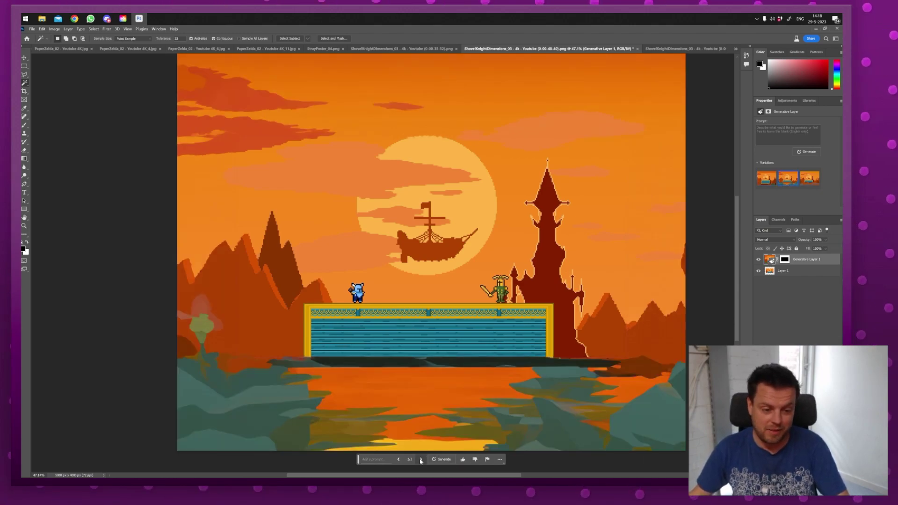
left_click(420, 459)
Examine the third variation's generated tower, mountains, ground below the platform and sky against the original pixel art
key("z")
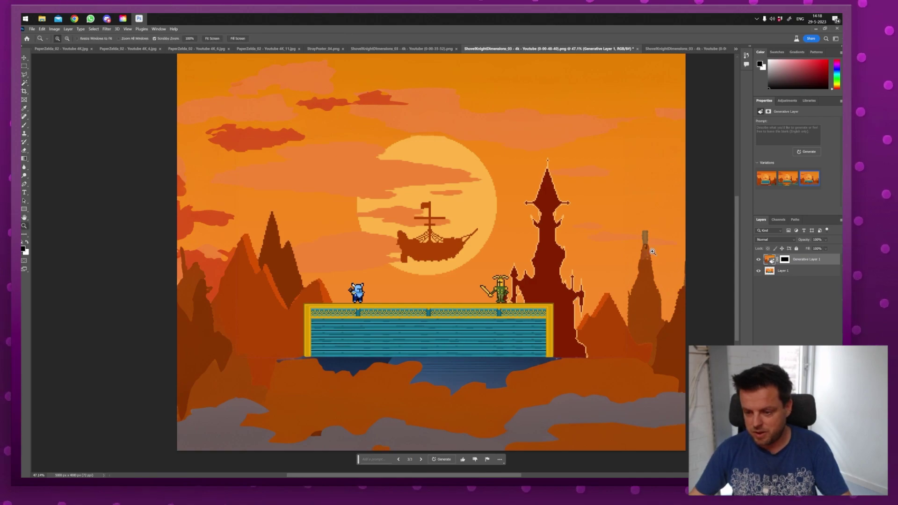
left_click_drag(652, 277, 654, 260)
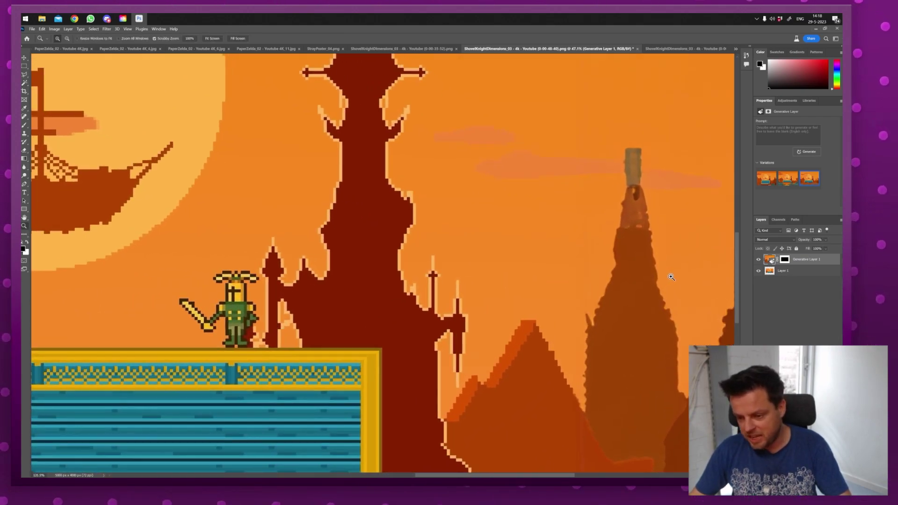
left_click_drag(553, 441, 538, 185)
left_click_drag(281, 337, 719, 321)
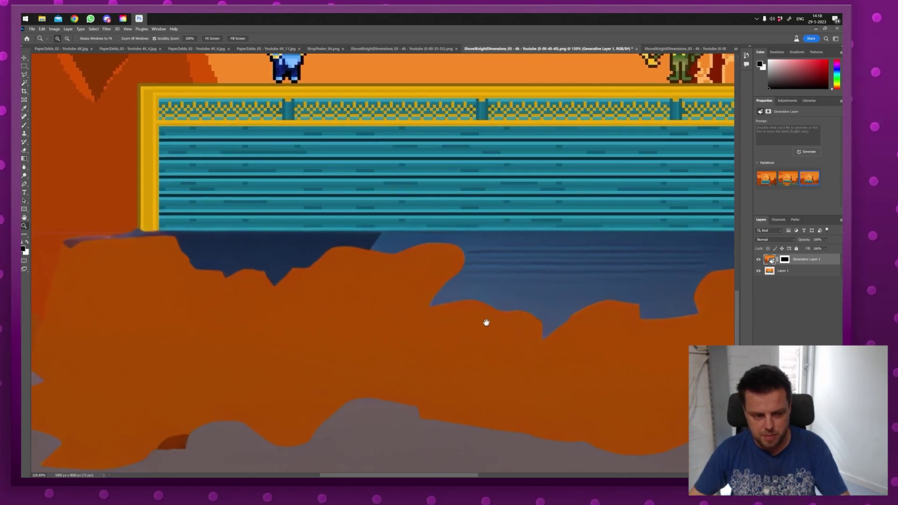
left_click_drag(316, 295, 482, 415)
left_click_drag(374, 234, 422, 323)
left_click_drag(402, 146, 486, 349)
left_click_drag(477, 278, 260, 410)
left_click_drag(489, 304, 346, 209)
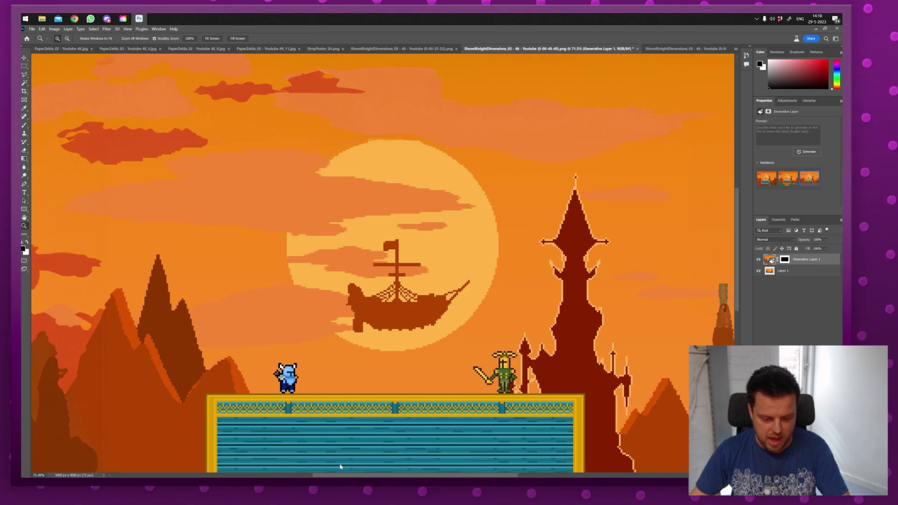
Regenerate the extended area around the flying-ship scene with the prompt "pixel" and browse its variations
type("pixelart")
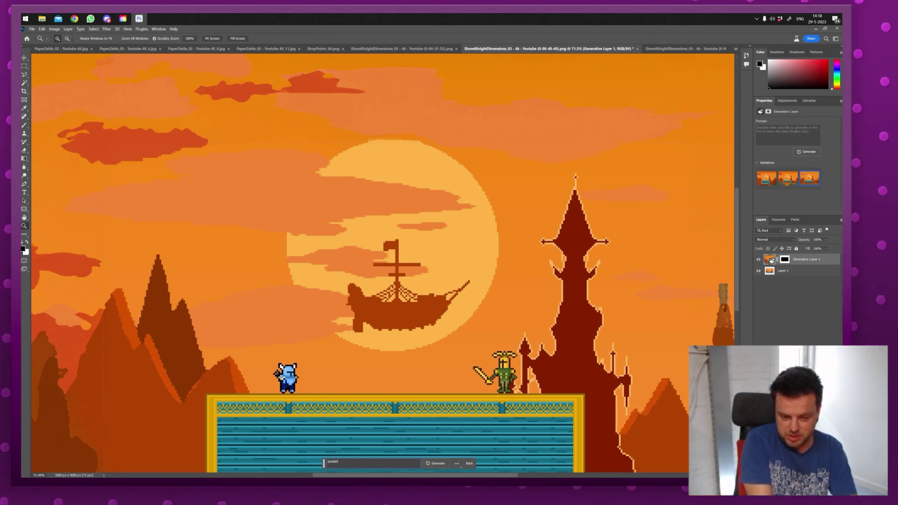
key("Return")
left_click(349, 464)
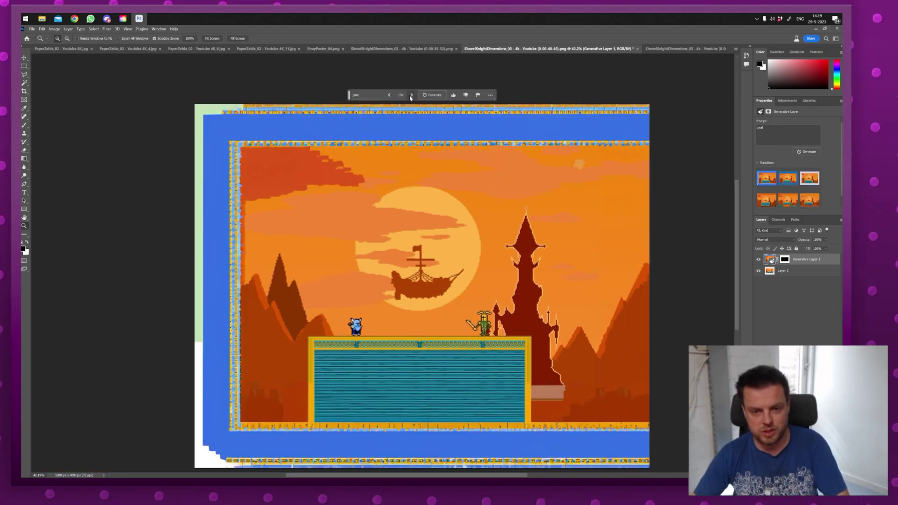
left_click(412, 95)
left_click(413, 96)
Regenerate the extended area around the flying-ship scene with the prompt "pixel art" and compare its variations up close
left_click(366, 95)
type("a")
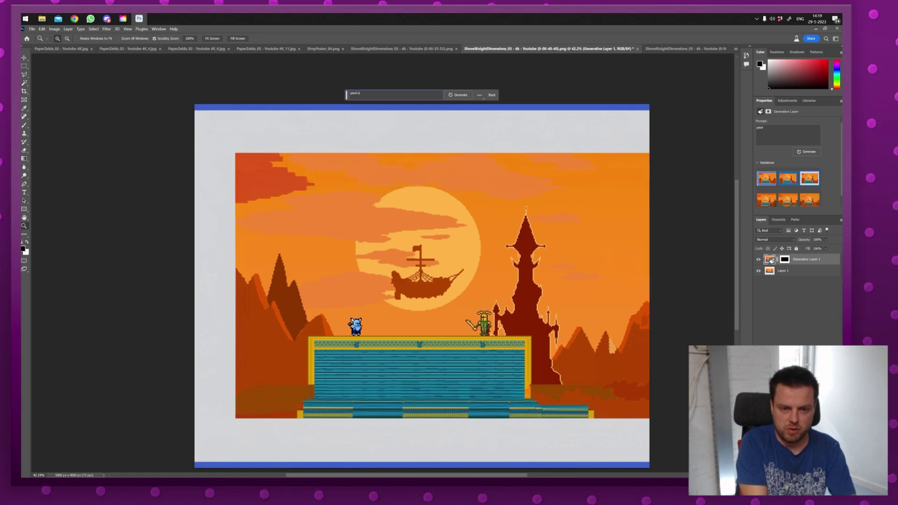
type("rt")
key("Return")
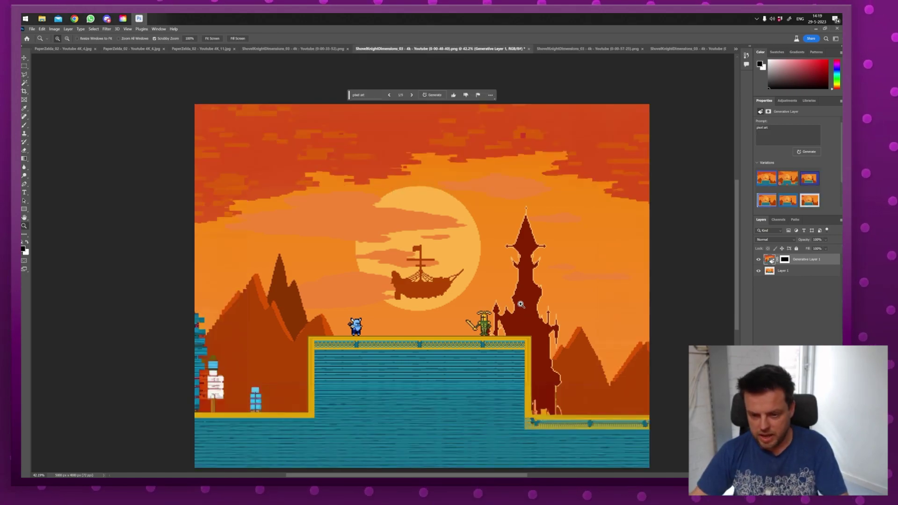
left_click_drag(244, 298, 242, 299)
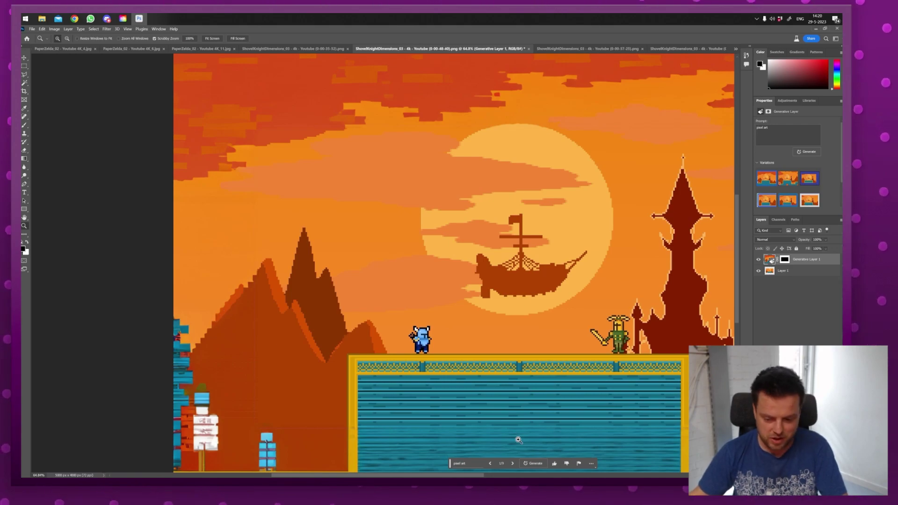
left_click(512, 463)
left_click_drag(566, 313, 455, 282)
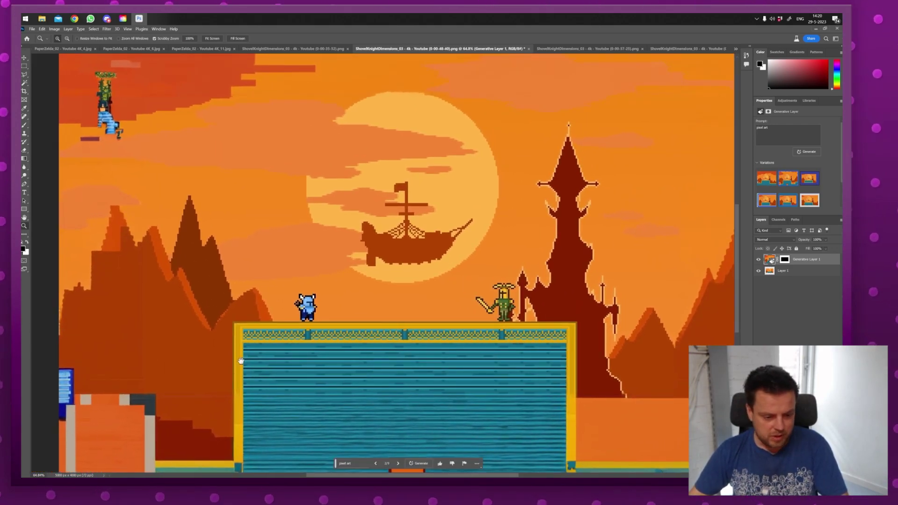
left_click(398, 465)
left_click_drag(427, 290, 402, 294)
Lasso the dialogue box and name plate in the tavern scene, remove them using Generative Fill without a prompt, and choose the first variation
key("l")
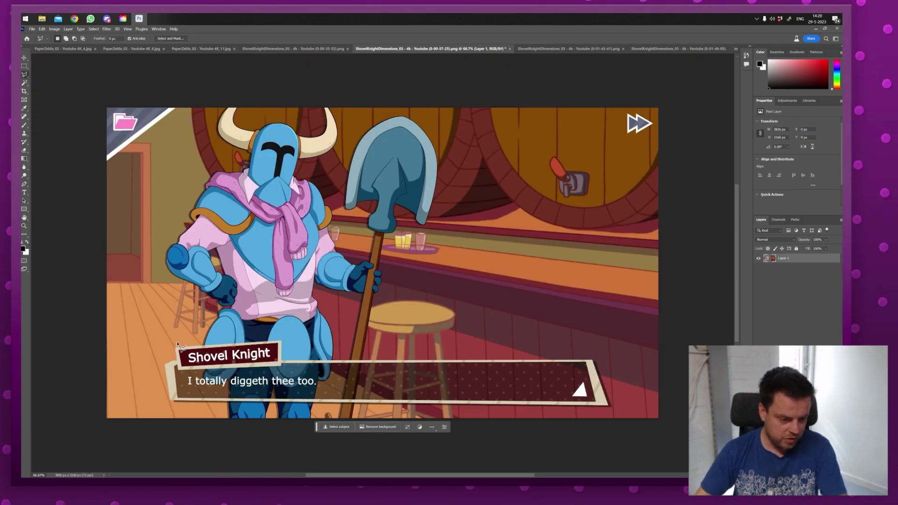
mouse_move(178, 346)
left_mouse_down()
mouse_move(284, 335)
mouse_move(291, 359)
mouse_move(565, 340)
mouse_move(599, 348)
mouse_move(618, 408)
mouse_move(317, 420)
mouse_move(315, 406)
mouse_move(173, 345)
left_mouse_up()
left_click(334, 420)
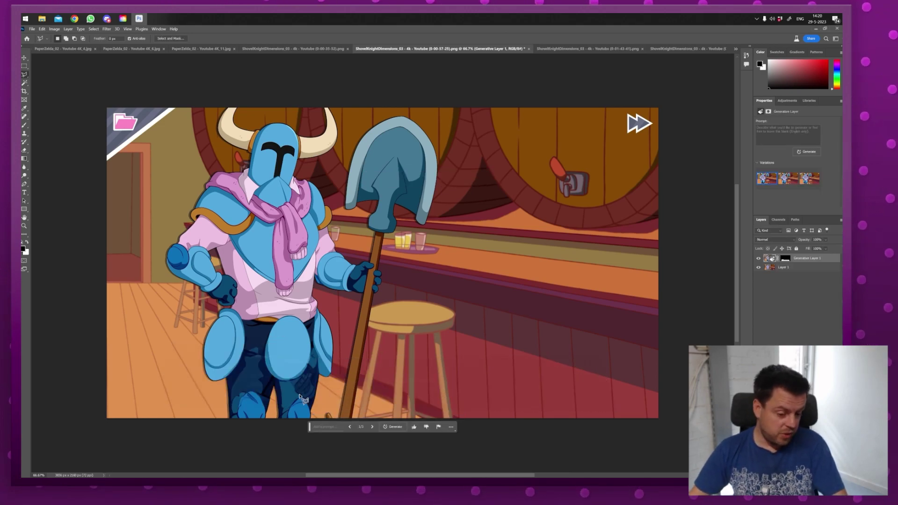
left_click(372, 426)
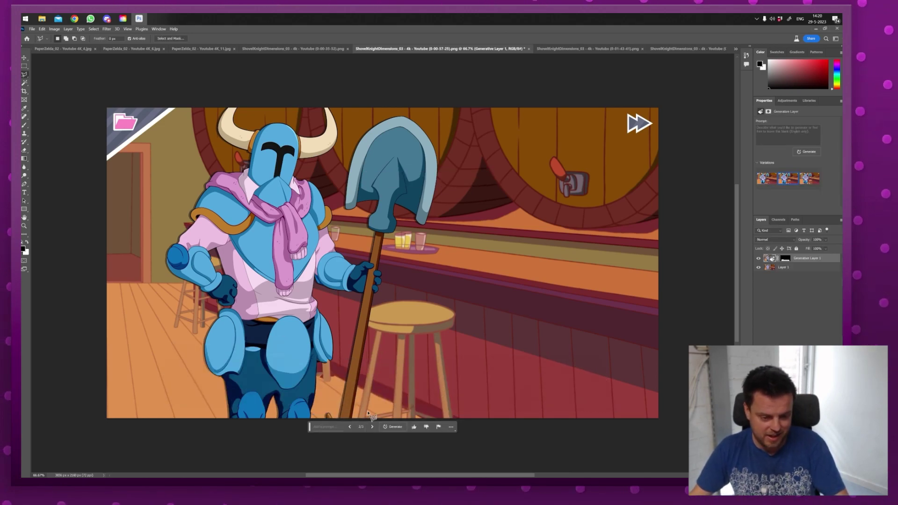
left_click(349, 426)
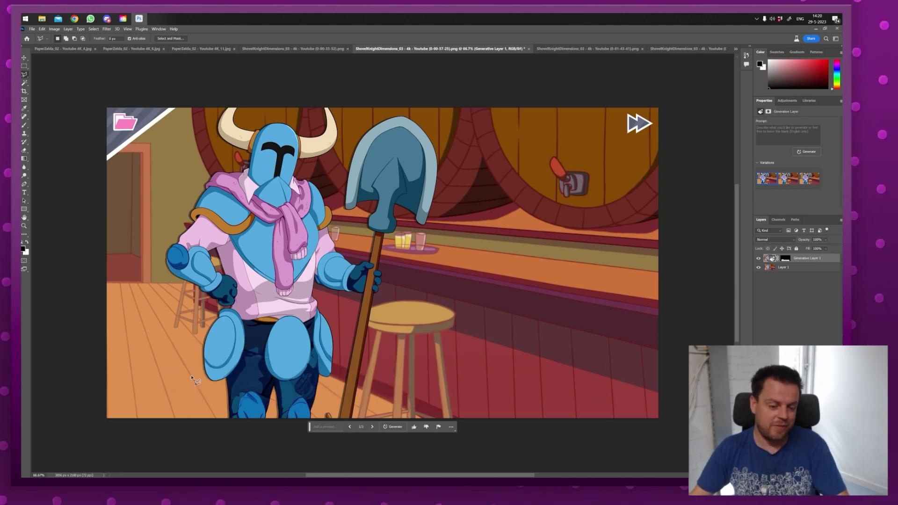
Compare the tavern scene with and without the generative layer, and examine the knight's filled-in legs and armor plates up close
left_click(758, 258)
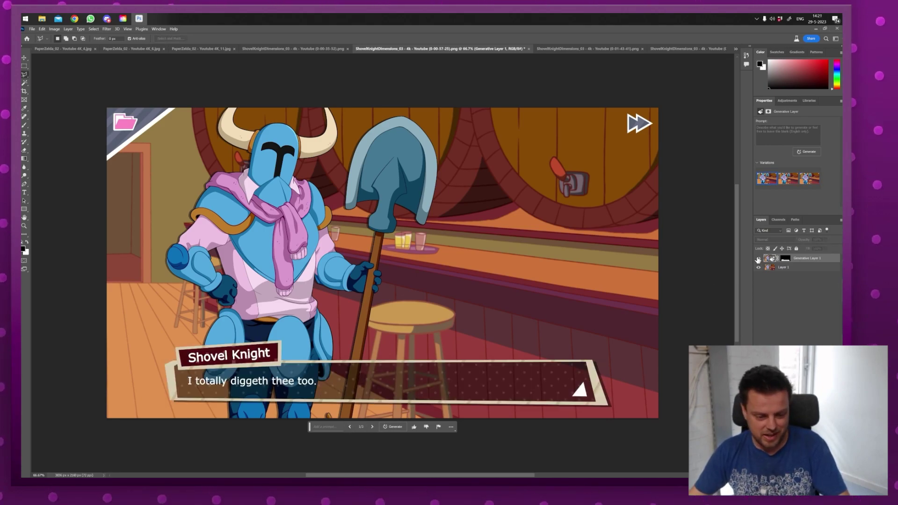
left_click(758, 258)
left_click(758, 258)
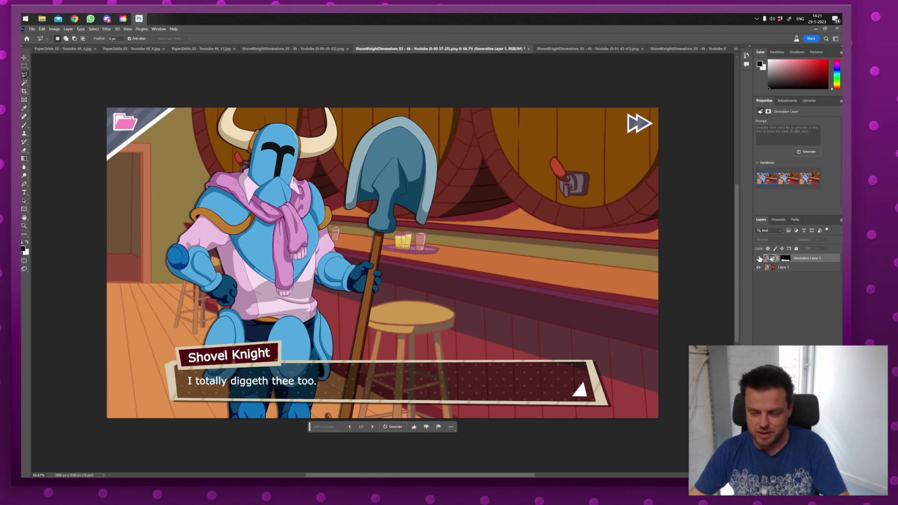
left_click(758, 258)
key("z")
left_click_drag(308, 386, 320, 381)
key("l")
mouse_move(254, 350)
left_mouse_down()
mouse_move(391, 330)
mouse_move(481, 353)
left_mouse_up()
key("ctrl+1")
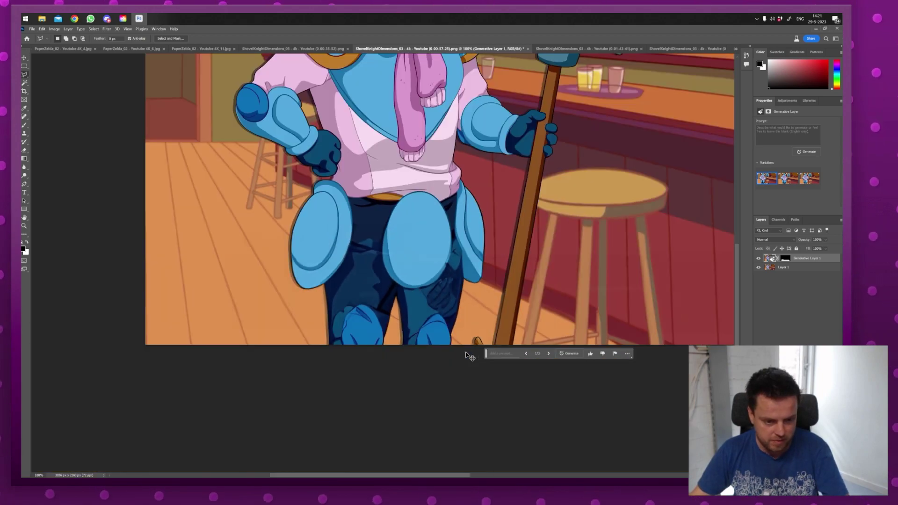
key("z")
left_click(352, 279)
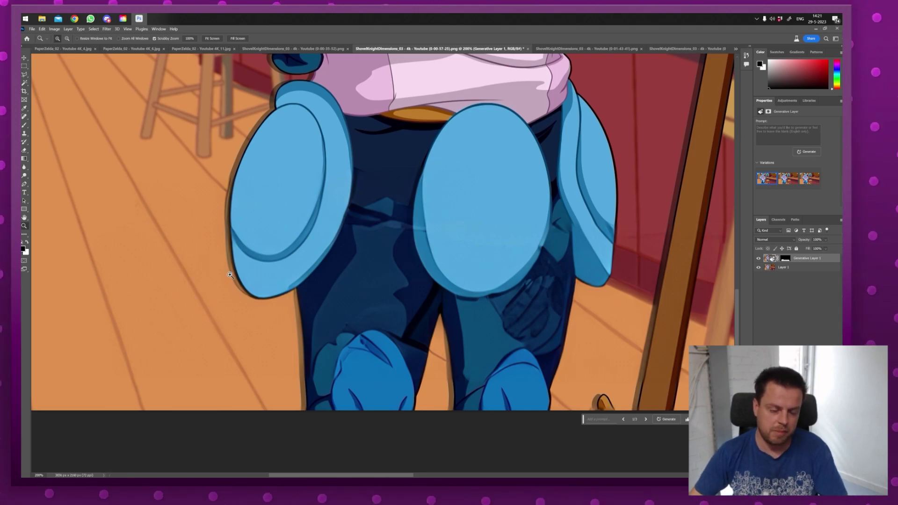
left_click_drag(574, 287, 510, 260)
left_click_drag(549, 225, 373, 326)
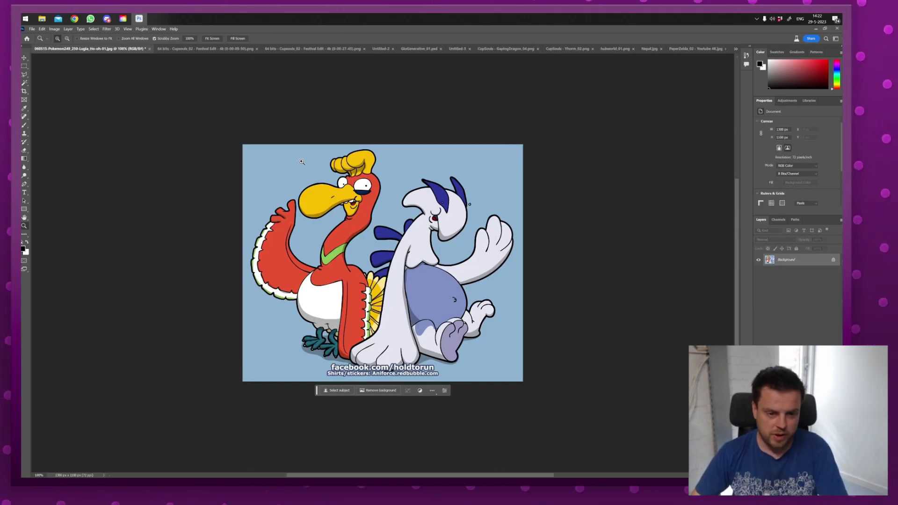
In the Lugia and Ho-Oh cartoon, draw a freehand lasso selection around the red bird's head and upper neck
key("l")
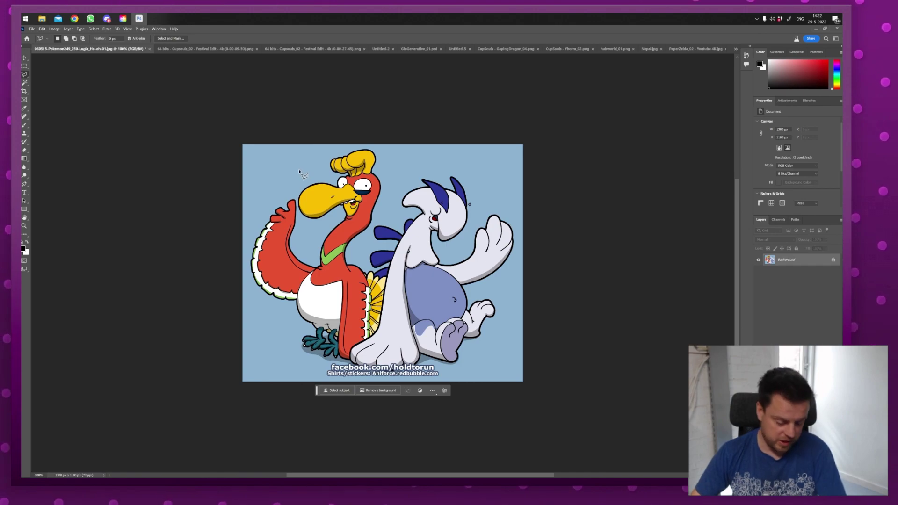
key("shift+l")
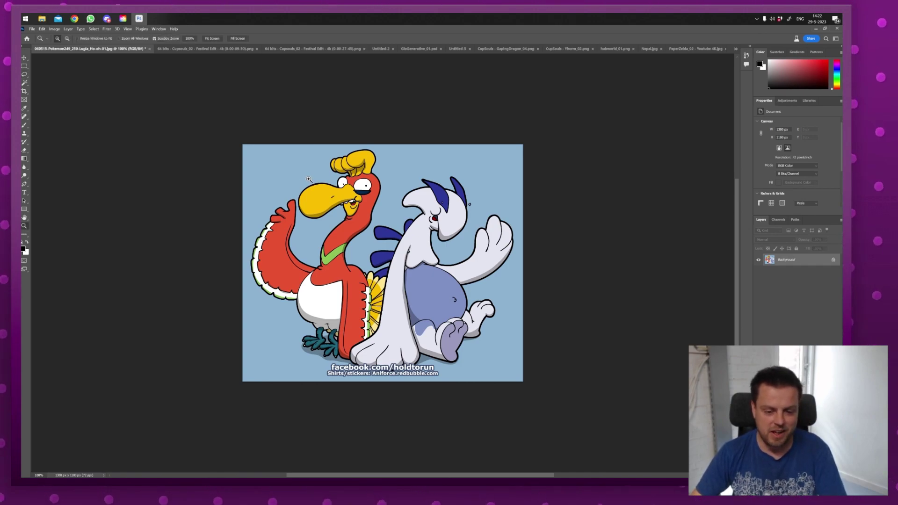
scroll(306, 181, "up", 2)
mouse_move(307, 203)
left_mouse_down()
mouse_move(270, 173)
mouse_move(278, 221)
mouse_move(328, 229)
left_mouse_up()
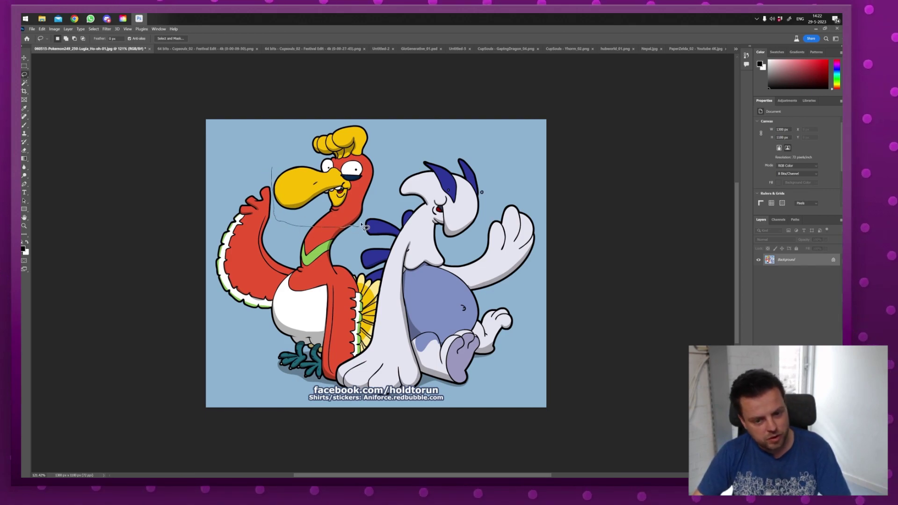
mouse_move(384, 173)
left_mouse_down()
mouse_move(382, 126)
mouse_move(349, 126)
left_mouse_up()
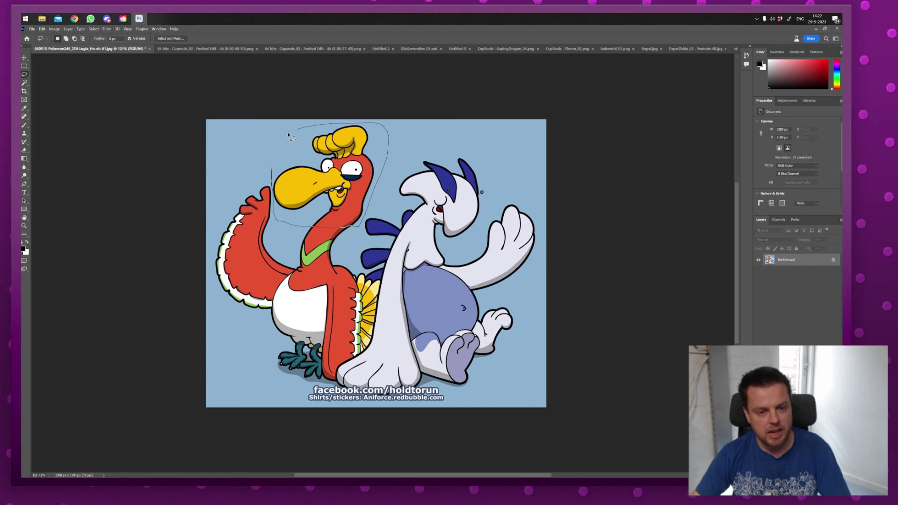
left_click_drag(288, 135, 272, 159)
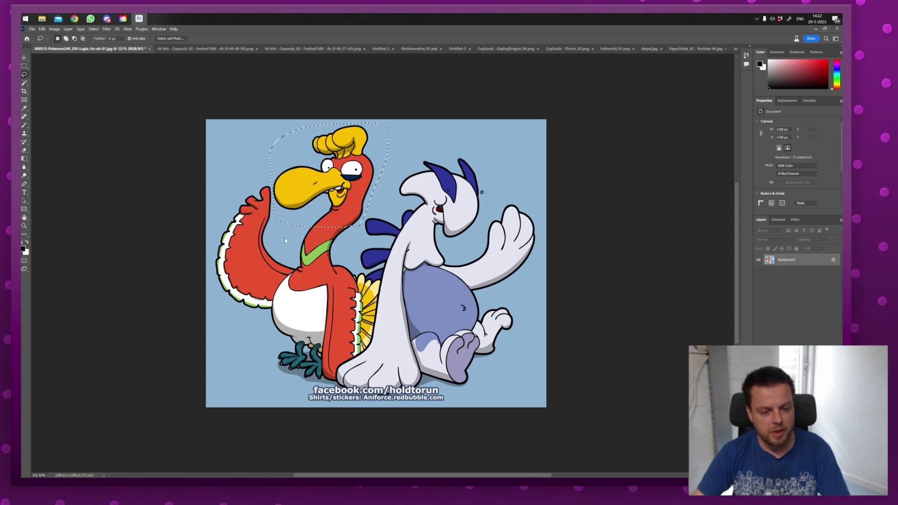
Replace the selected head using Generative Fill with the prompt "red and orange bird head" and browse to the third variation
left_click(285, 240)
type("r")
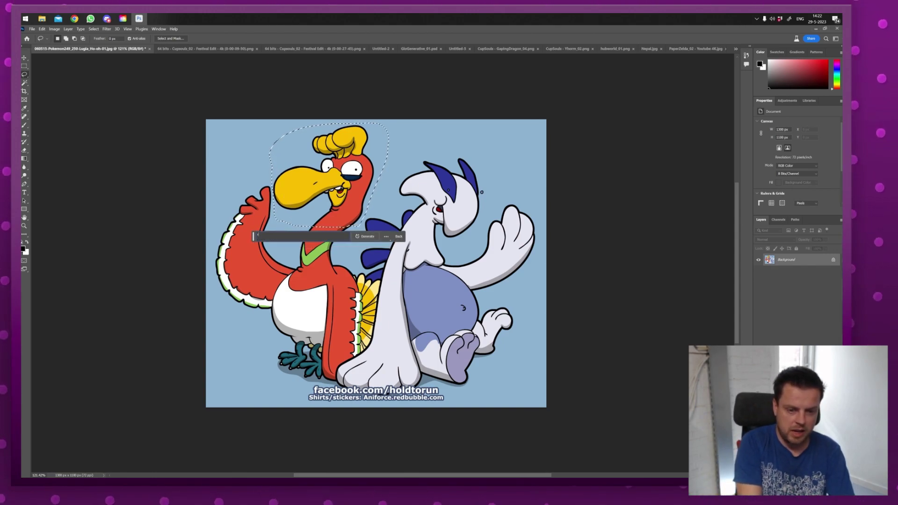
type("red and orange bird hea")
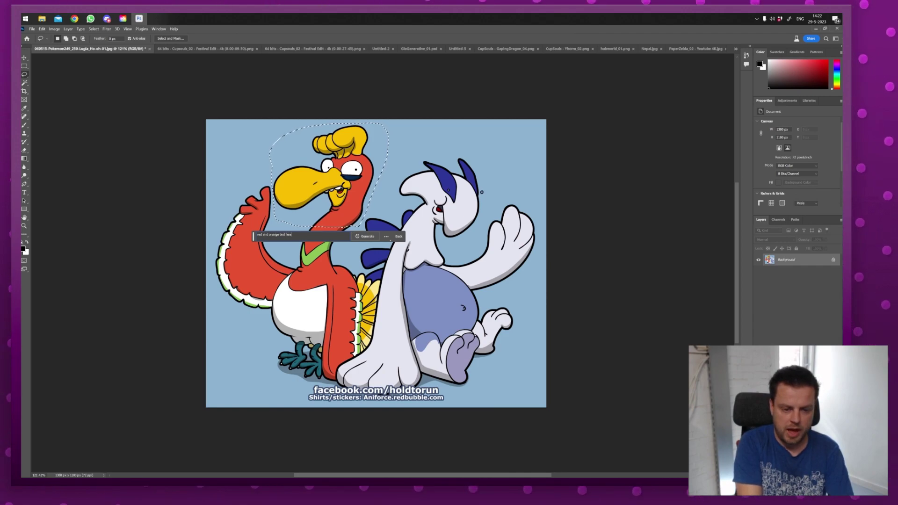
key("Return")
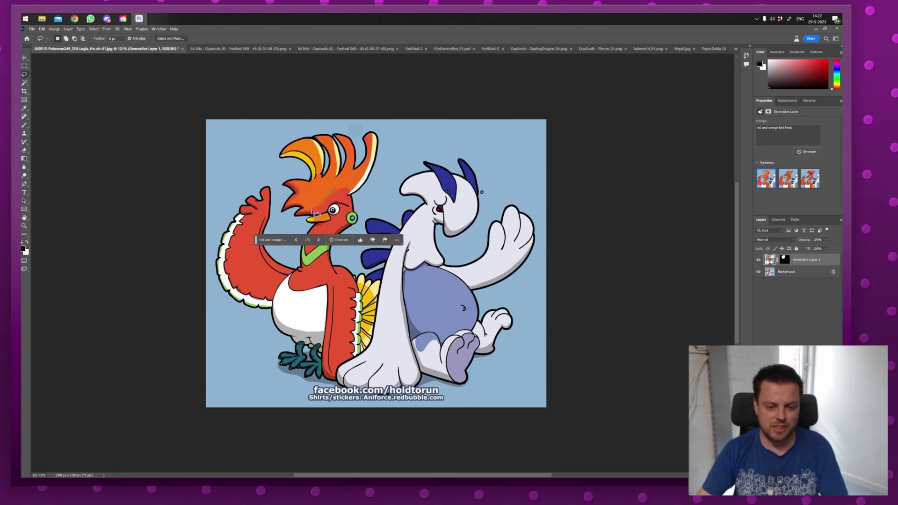
left_click(318, 241)
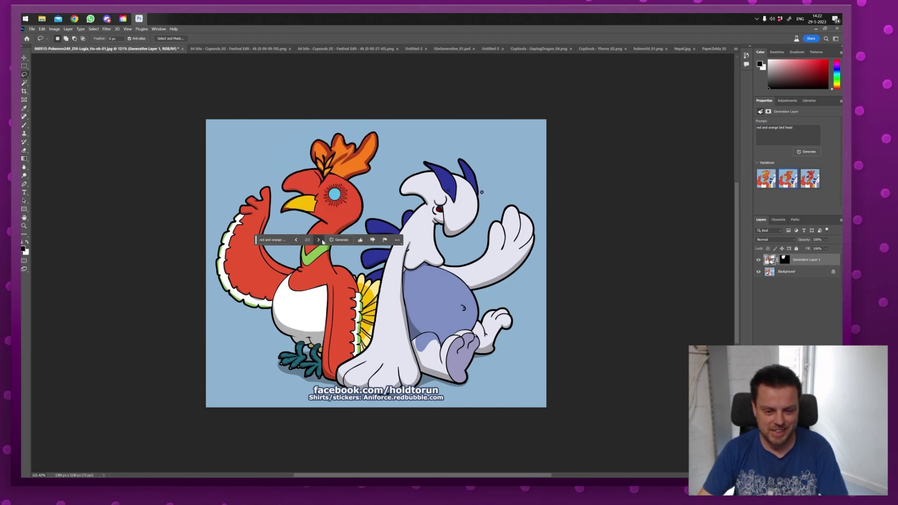
left_click(318, 241)
Try "pikachu head" as the prompt for the red bird's head, browse the results, and return to the orange-crested head variation
left_click(272, 239)
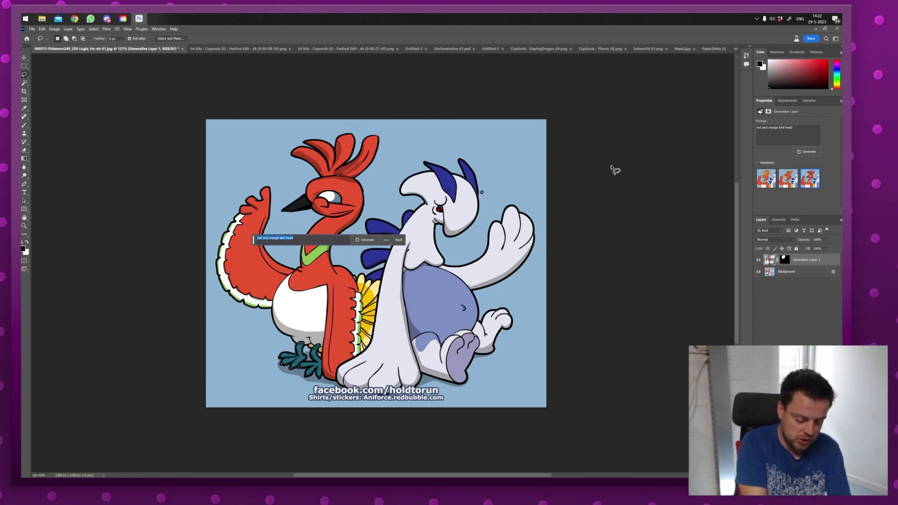
type("pikachu head")
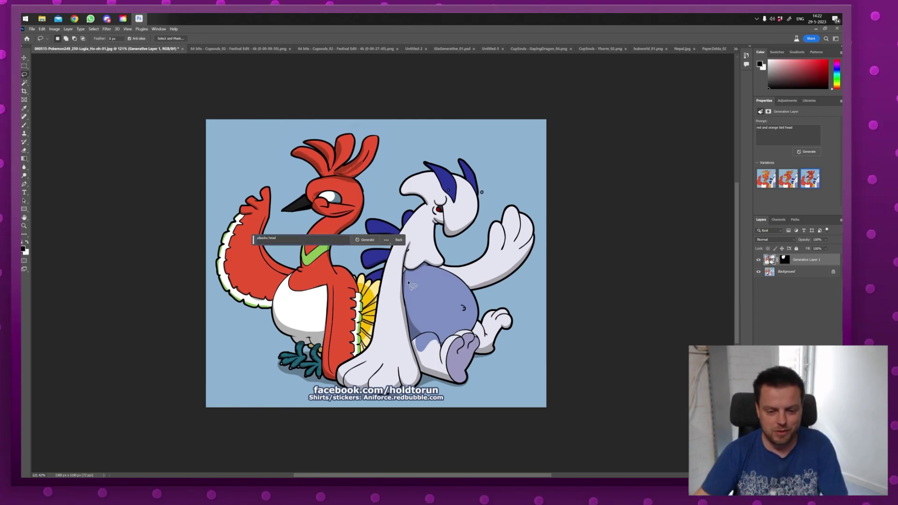
left_click(364, 240)
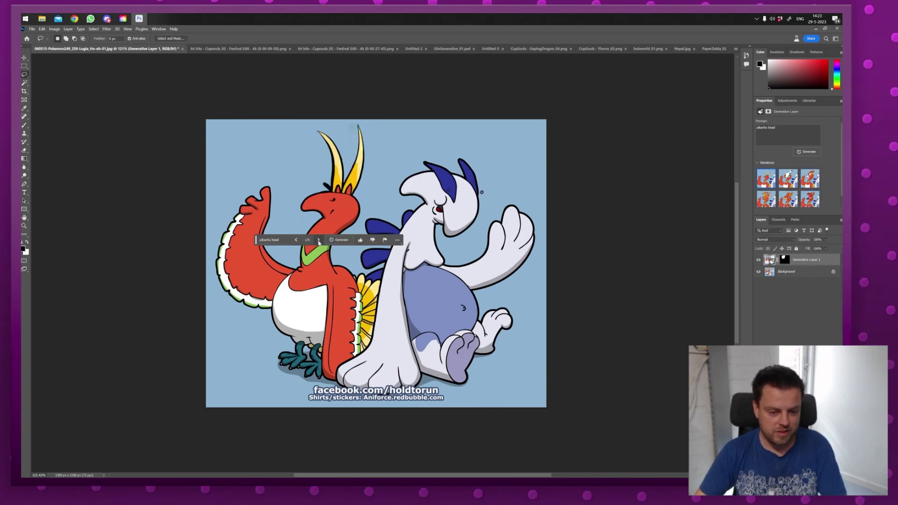
left_click(319, 240)
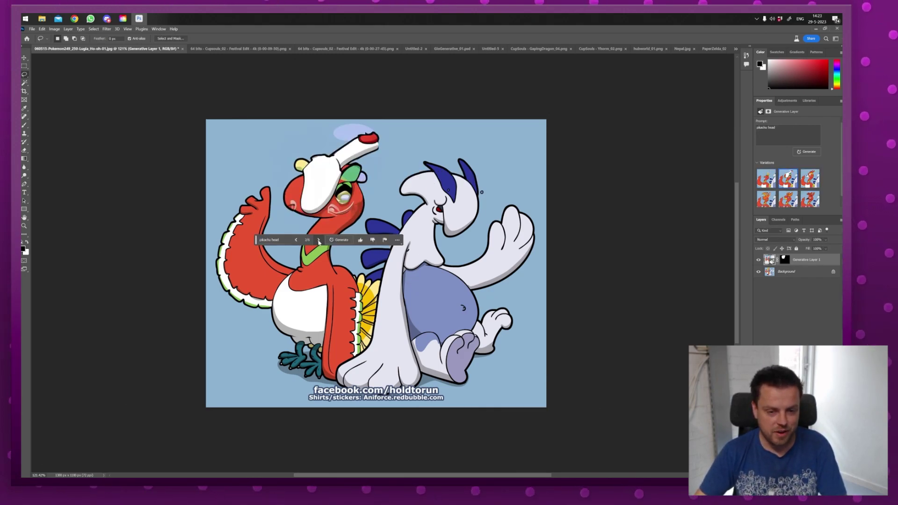
left_click(319, 240)
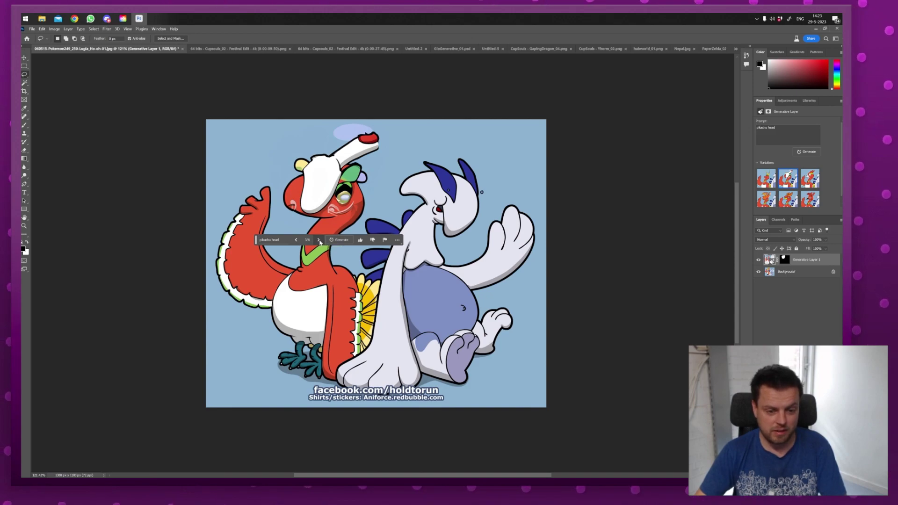
left_click(319, 240)
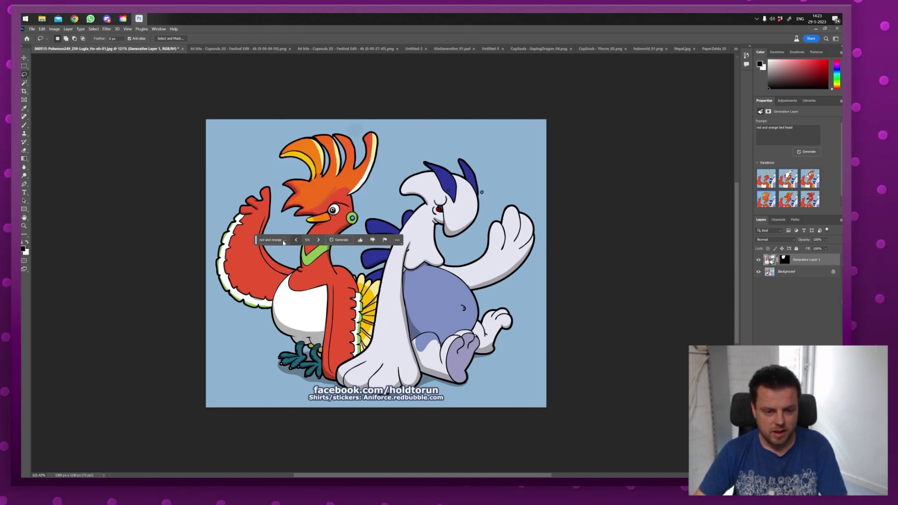
left_click(293, 239)
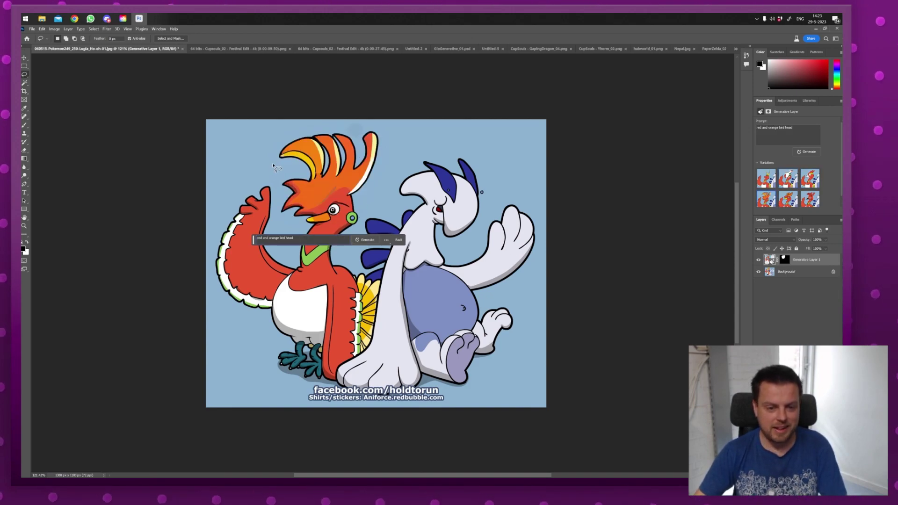
Lasso the white creature's head, replace it using Generative Fill with the prompt "corgi", and show the second variation
mouse_move(421, 155)
left_mouse_down()
mouse_move(400, 159)
mouse_move(415, 208)
mouse_move(435, 230)
mouse_move(427, 140)
left_mouse_up()
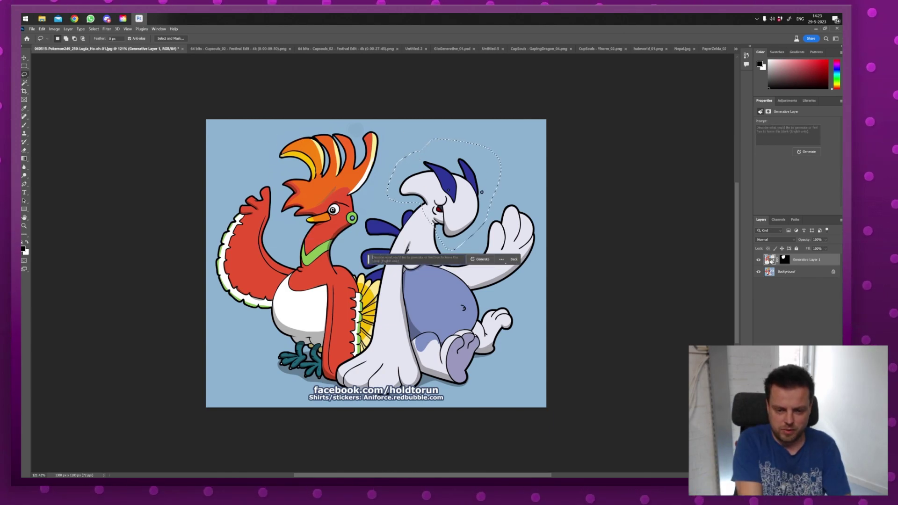
type("cat")
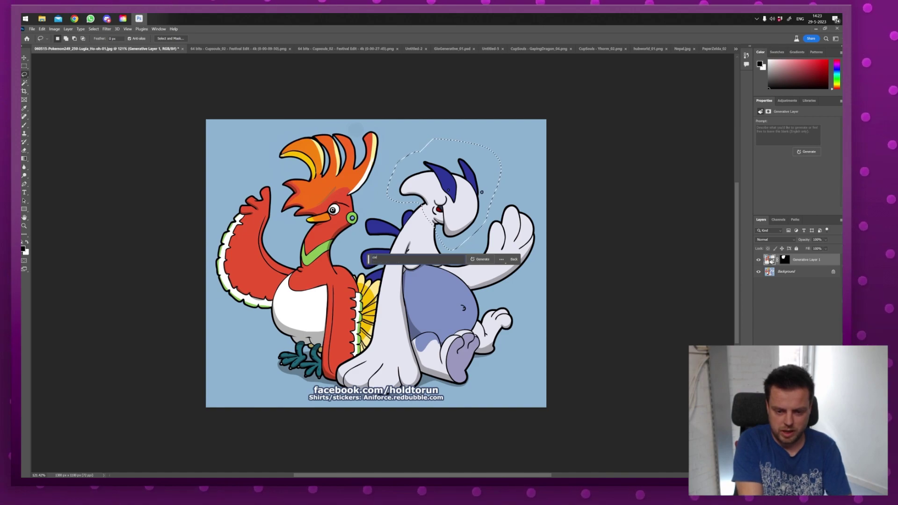
key("Return")
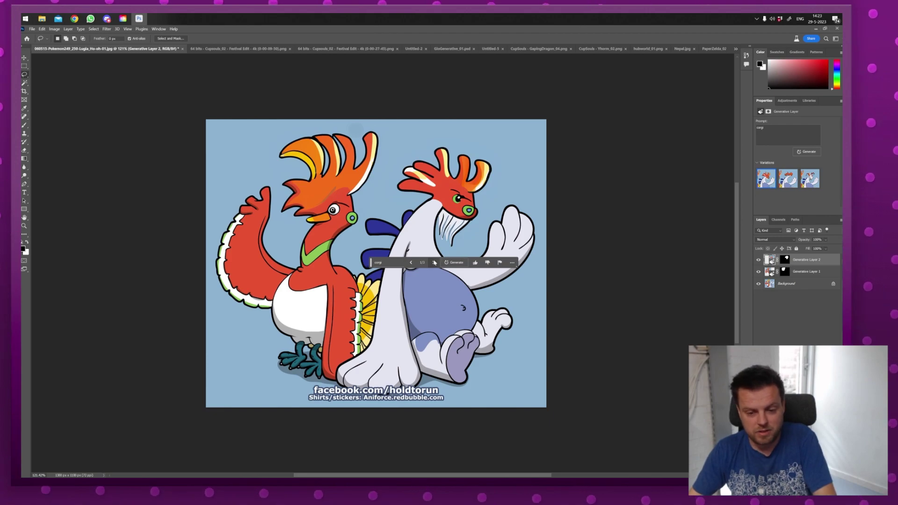
left_click(432, 264)
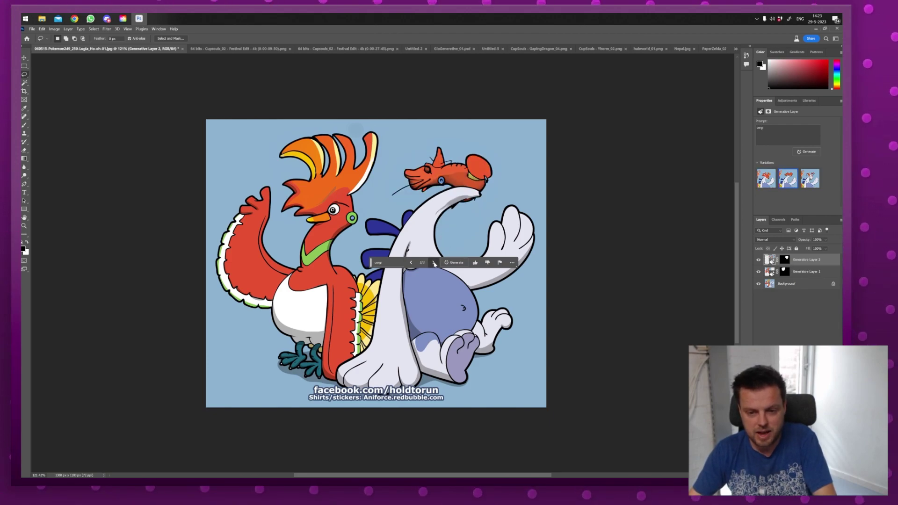
Show the third "corgi" variation and inspect the white creature's replaced head up close
left_click(434, 263)
key("z")
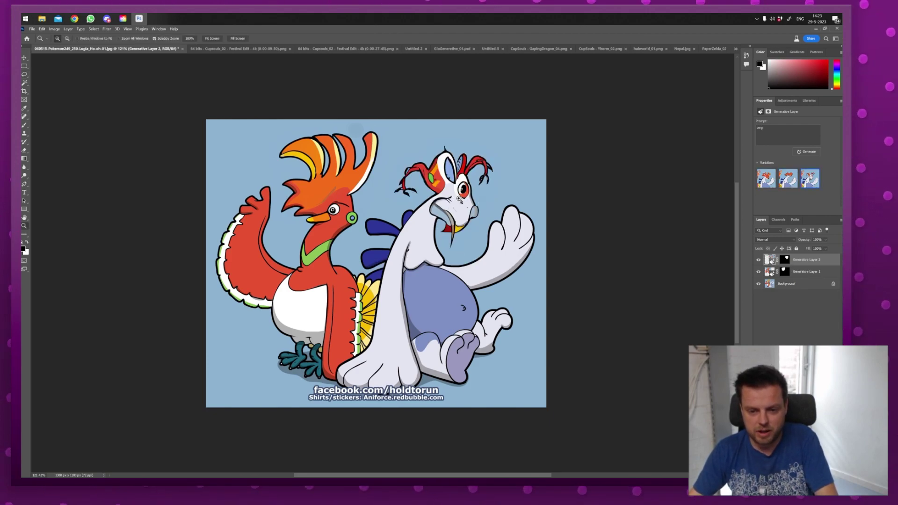
left_click_drag(470, 198, 462, 199)
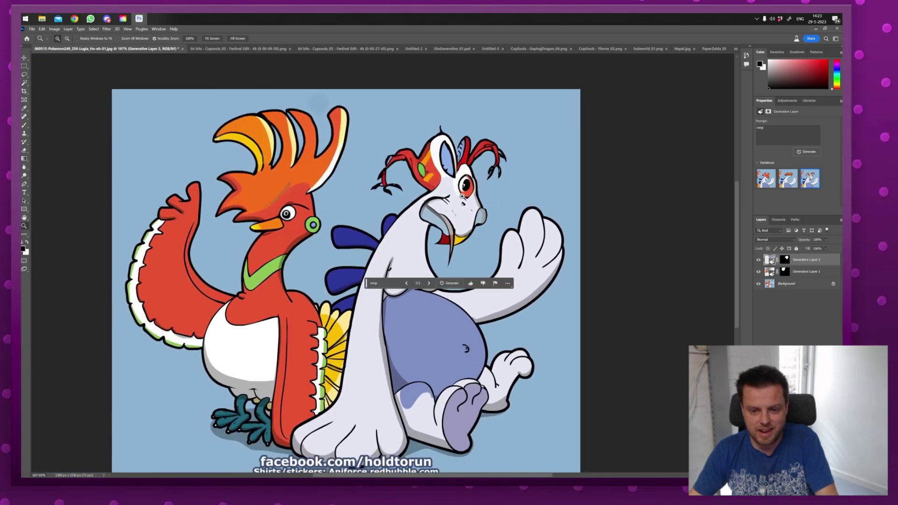
Regenerate the white creature's head with the prompt "corgi head" and browse to the third new variation
key("l")
left_click(372, 284)
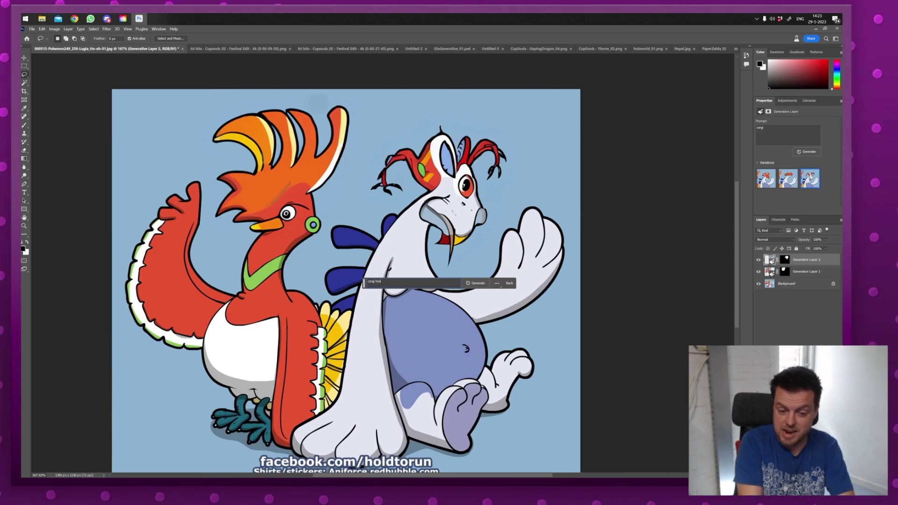
key("Return")
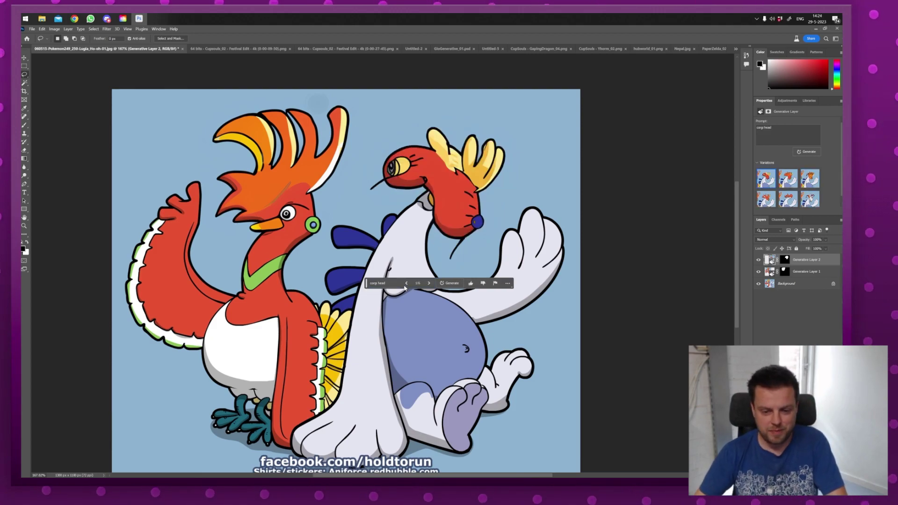
left_click(428, 284)
left_click(429, 283)
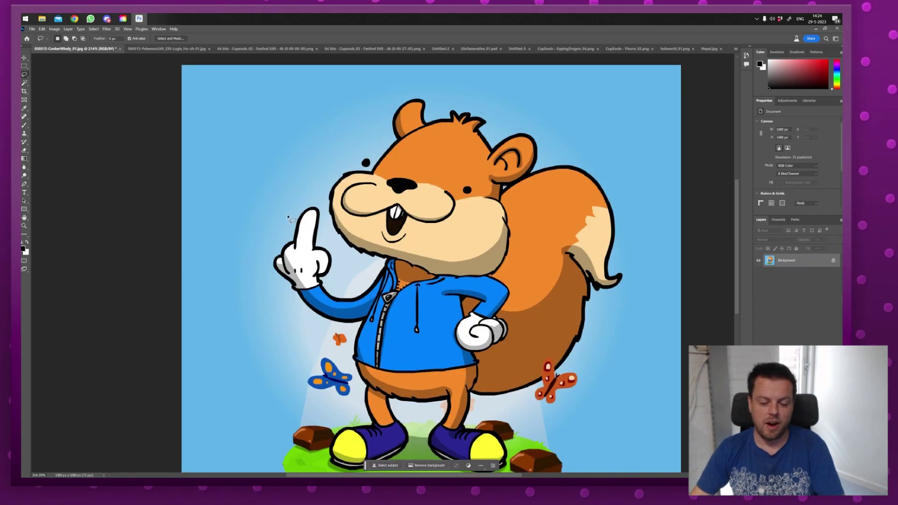
In the squirrel cartoon, lasso the raised gloved hand, replace it using Generative Fill with "white glove thumbs up", and browse to the third variation
left_click_drag(290, 219, 244, 246)
key("l")
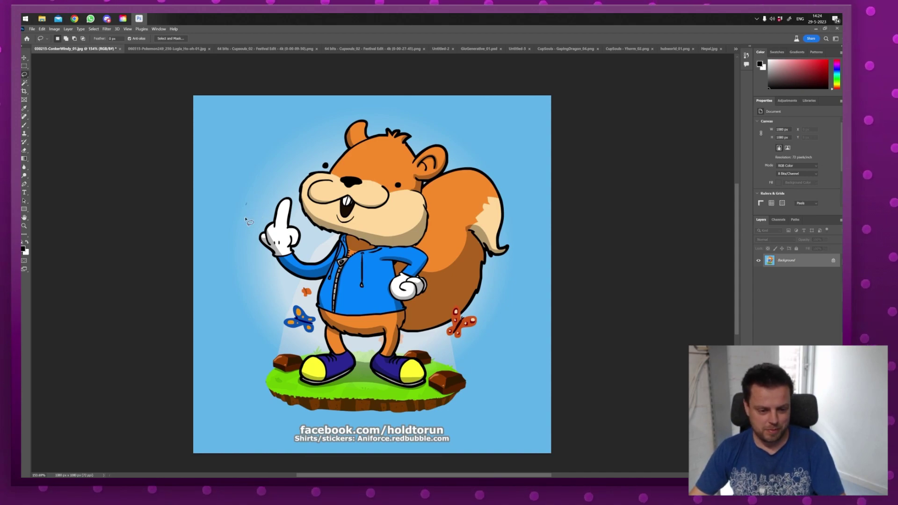
mouse_move(245, 219)
left_mouse_down()
mouse_move(250, 257)
mouse_move(299, 258)
mouse_move(293, 190)
mouse_move(264, 183)
left_mouse_up()
type("white glov")
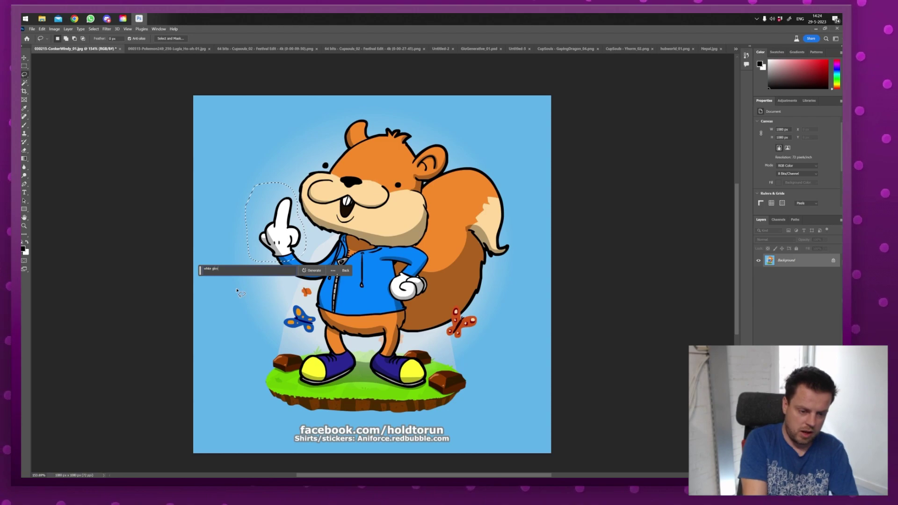
type("e thumbs u")
key("Return")
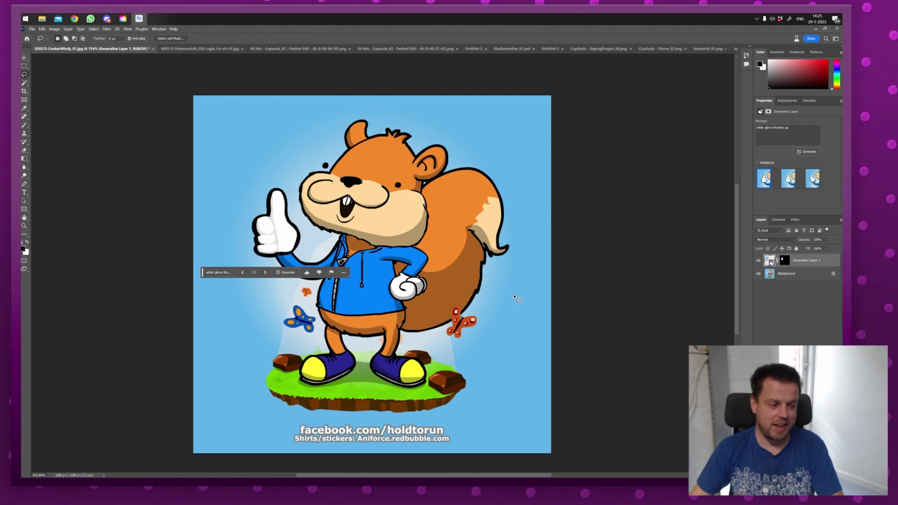
left_click(265, 273)
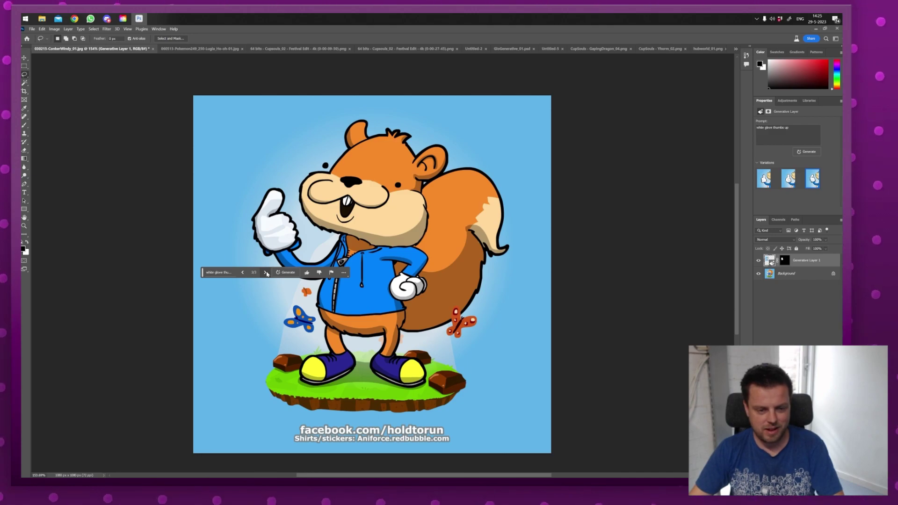
Try to regenerate the squirrel's raised hand with a different gesture in the "white glove" prompt
left_click_drag(221, 273, 237, 273)
type("m")
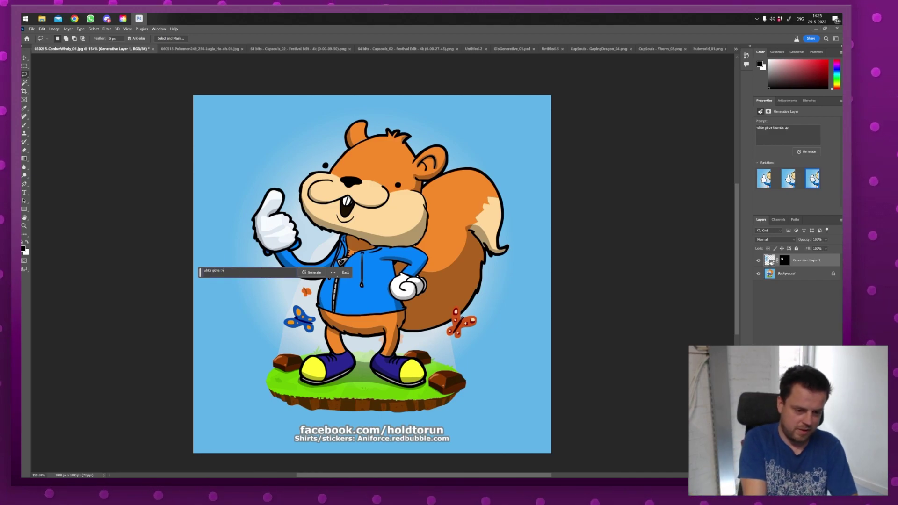
key("Return")
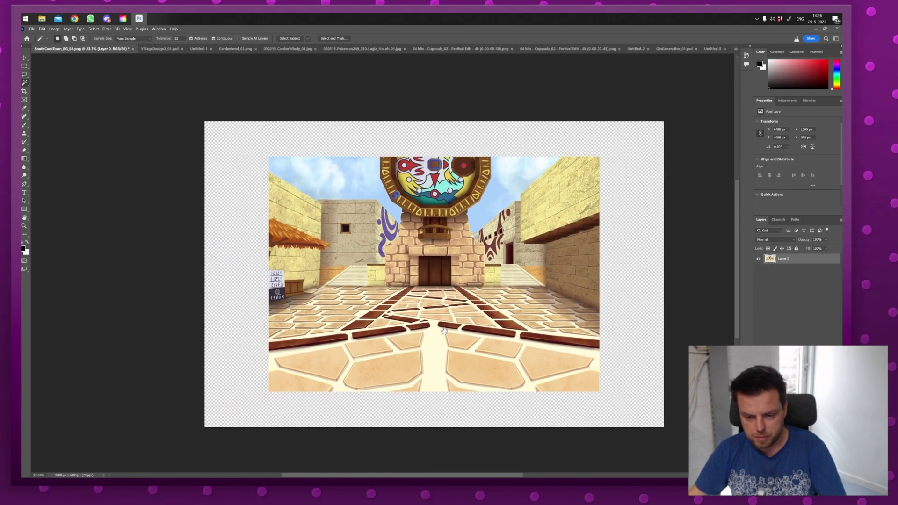
In the stone town square scene, browse the generated extension to its third variation and inspect the extended rim of the clock
scroll(383, 310, "up", 2)
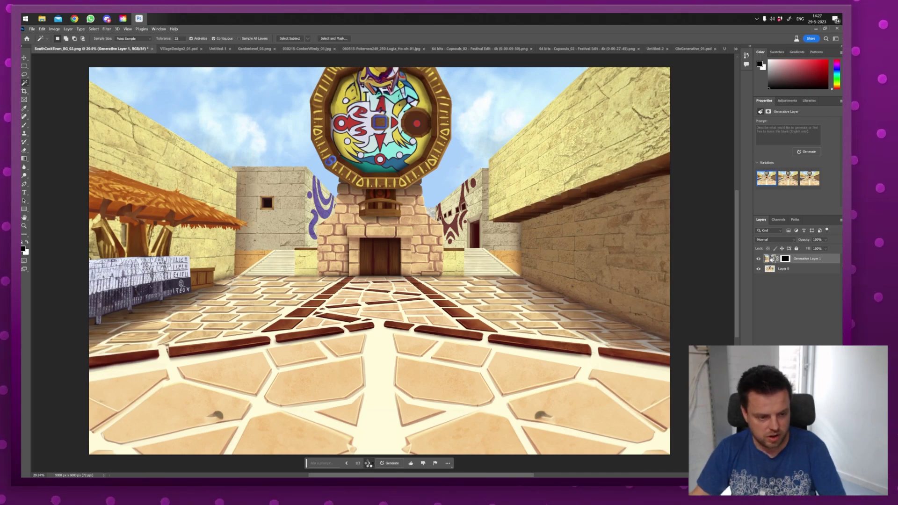
left_click(369, 463)
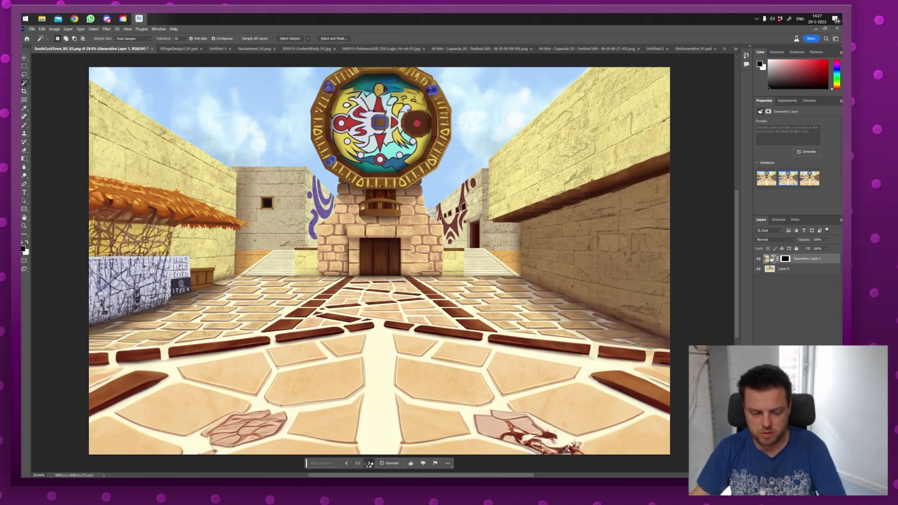
left_click(369, 463)
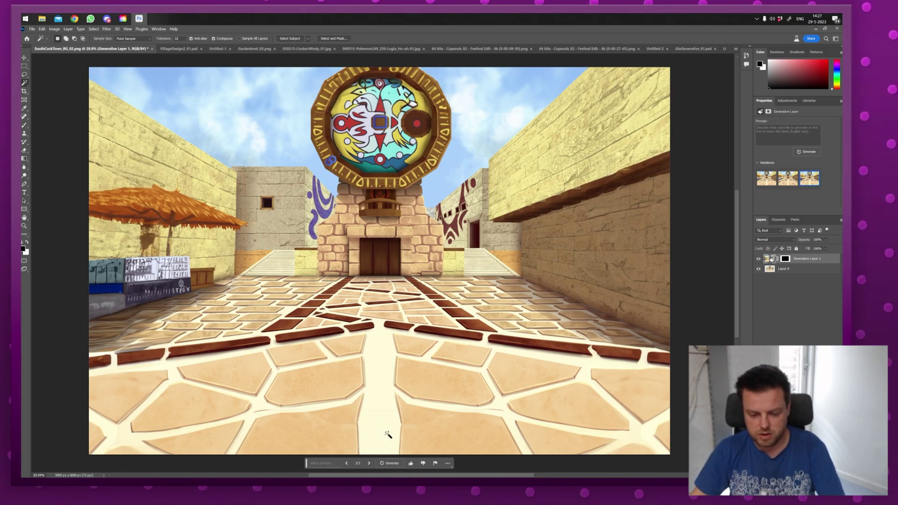
scroll(440, 281, "up", 2)
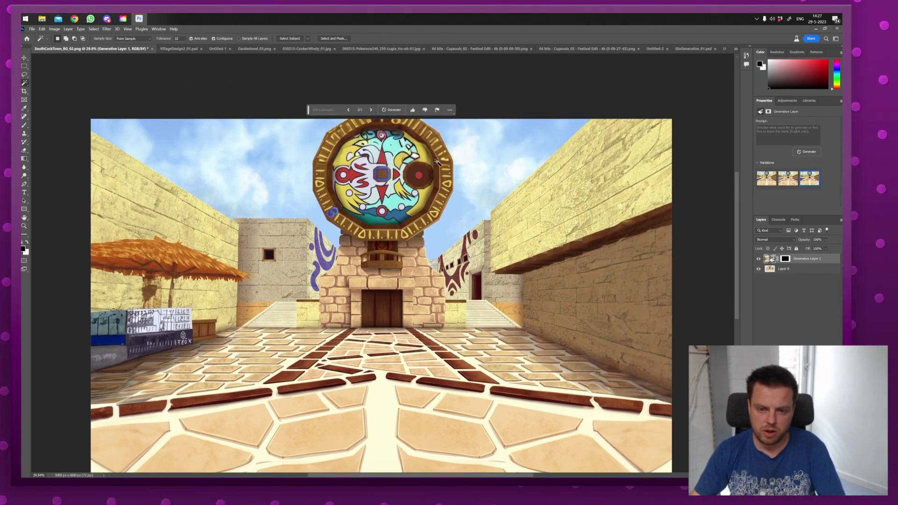
key("z")
left_click_drag(443, 154, 466, 153)
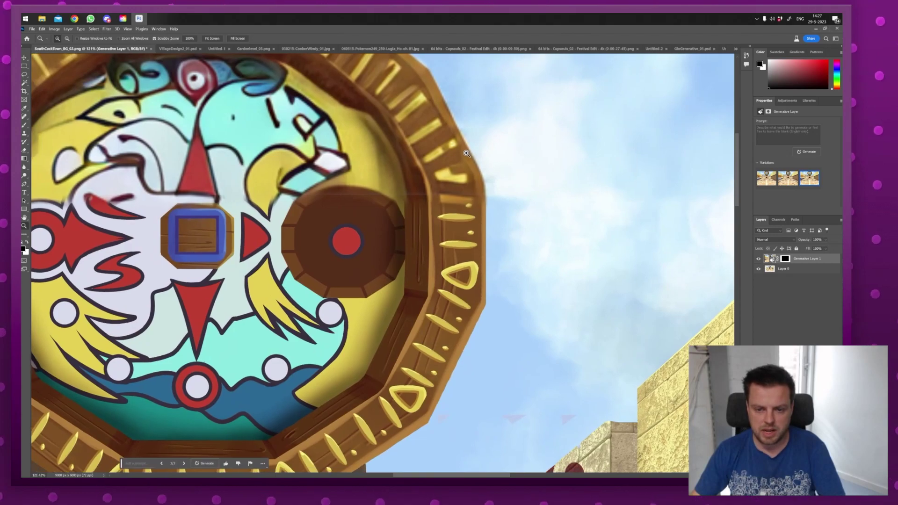
left_click_drag(519, 174, 471, 218)
key("w")
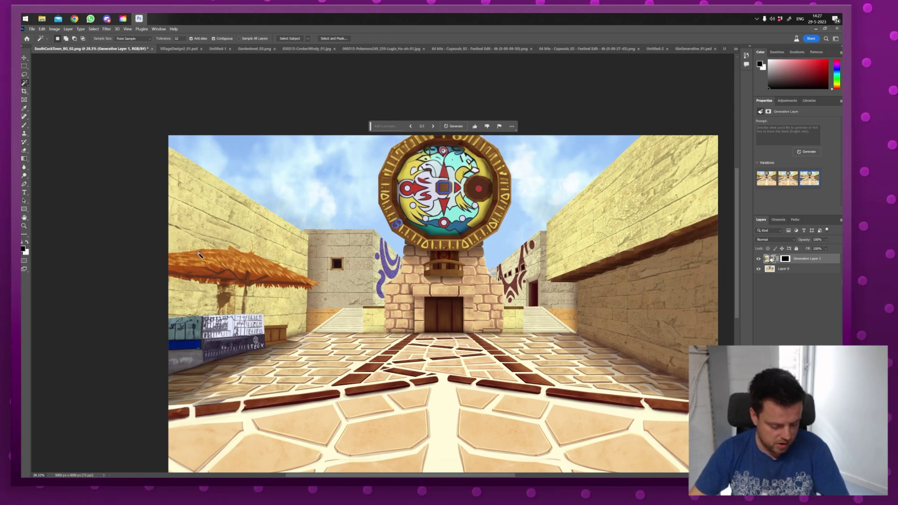
Select the thatched market stall with a rectangular marquee, regenerate it using Generative Fill without a prompt, and choose the third variation
key("m")
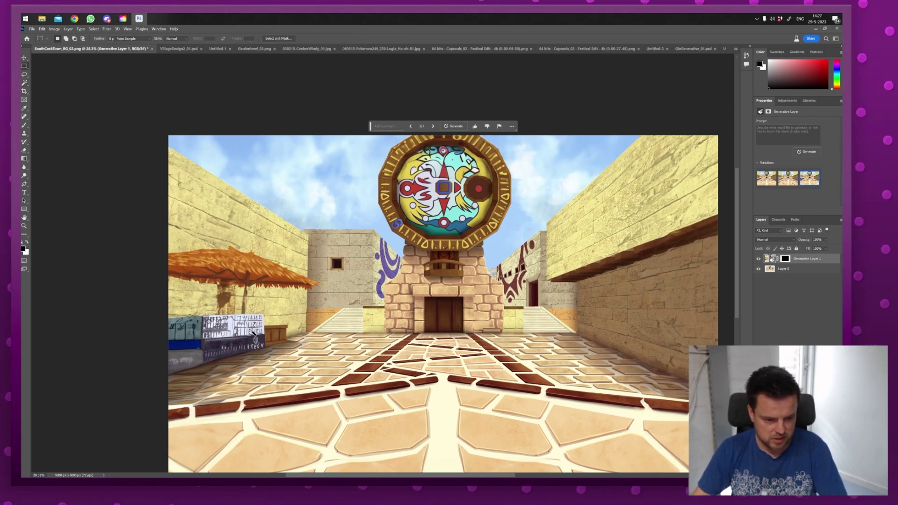
left_click_drag(169, 220, 266, 384)
left_click_drag(267, 400, 269, 400)
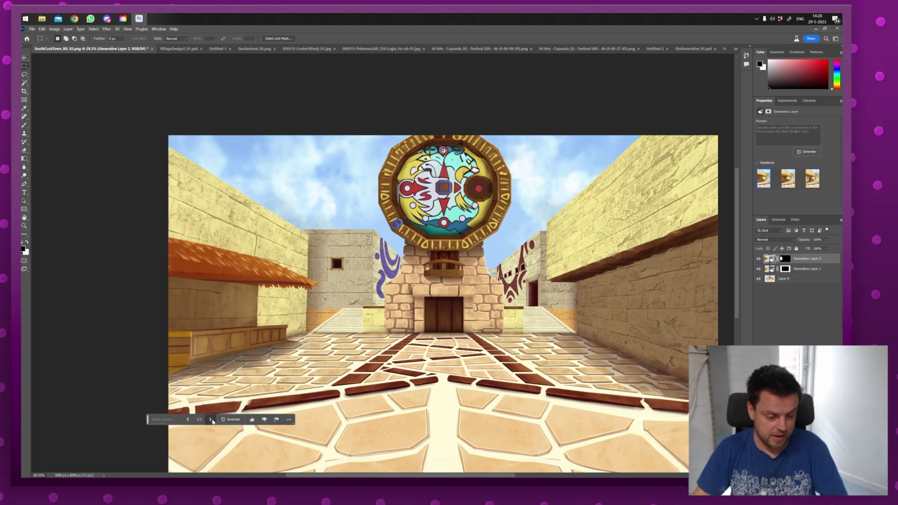
left_click(211, 419)
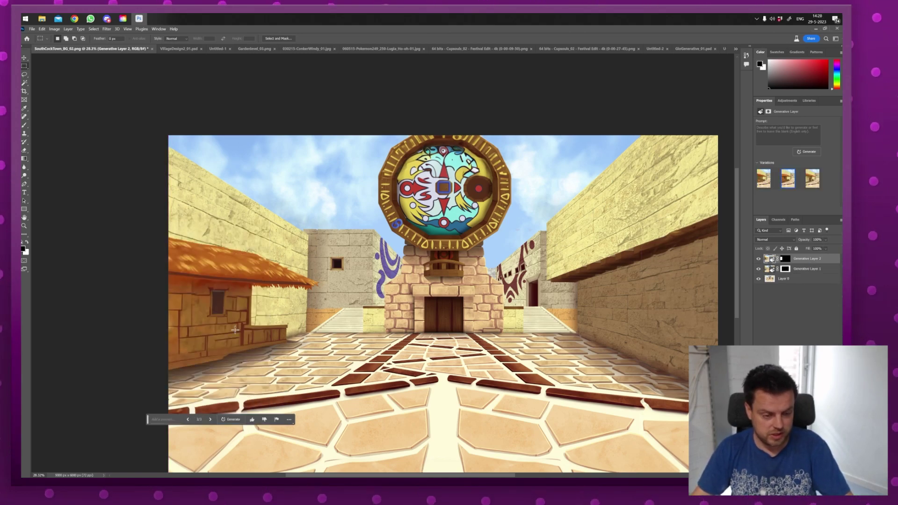
scroll(235, 330, "up", 5)
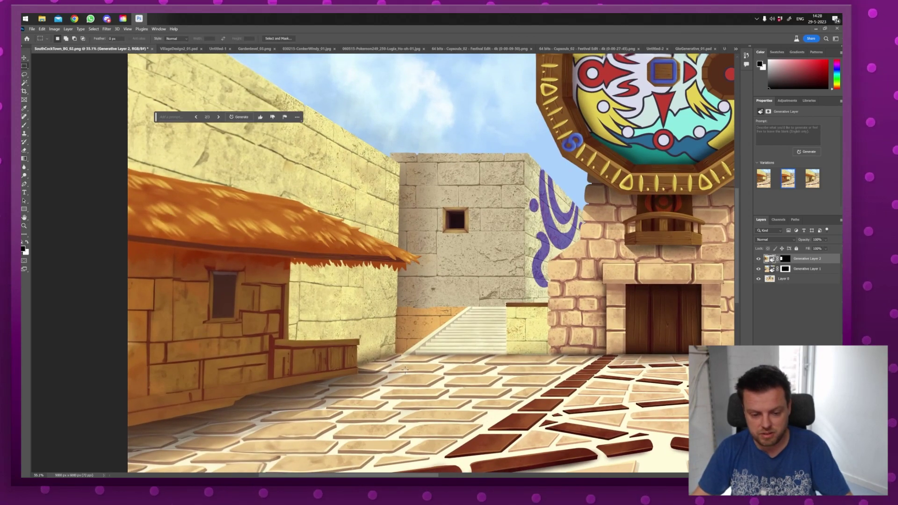
scroll(252, 408, "down", 5)
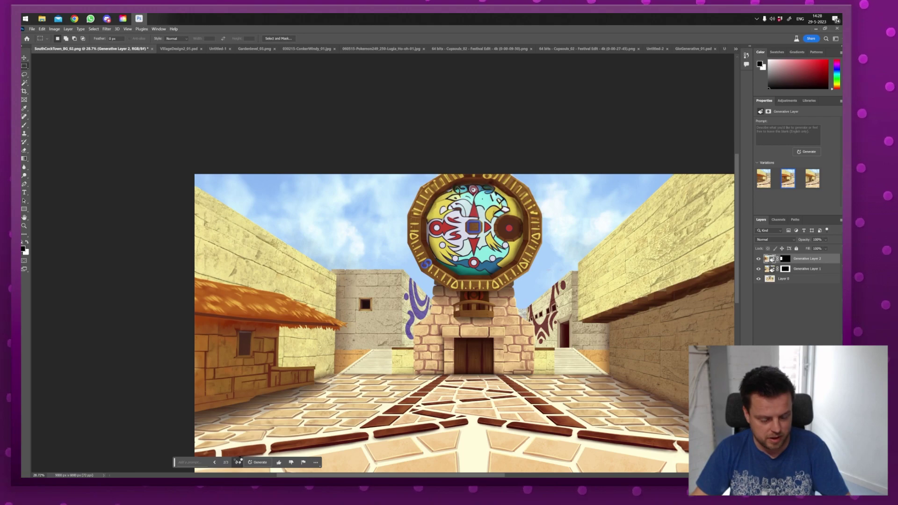
left_click(239, 461)
Draw a freehand lasso selection around the base of the clock tower's stone wall, between the stairs and the door
left_click_drag(427, 379, 521, 307)
left_click_drag(521, 307, 539, 306)
key("l")
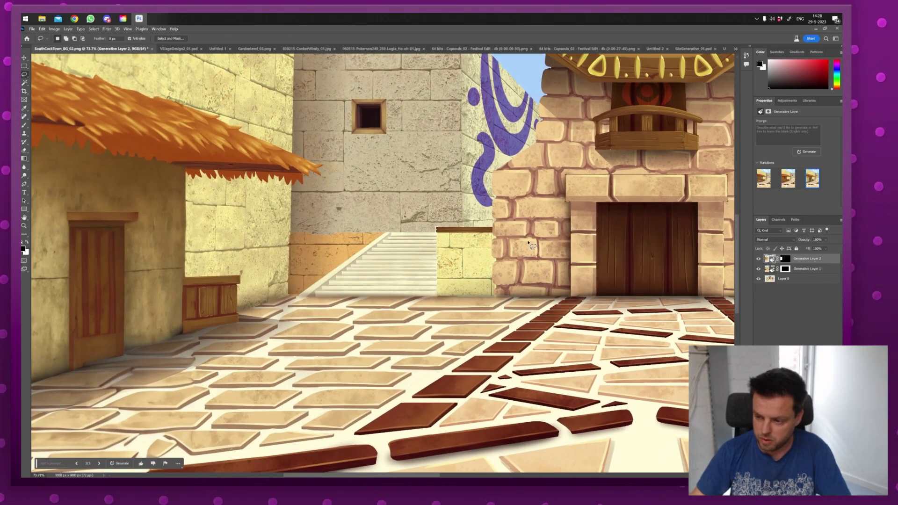
mouse_move(503, 243)
left_mouse_down()
mouse_move(519, 318)
mouse_move(548, 314)
left_mouse_up()
left_click_drag(537, 242, 533, 240)
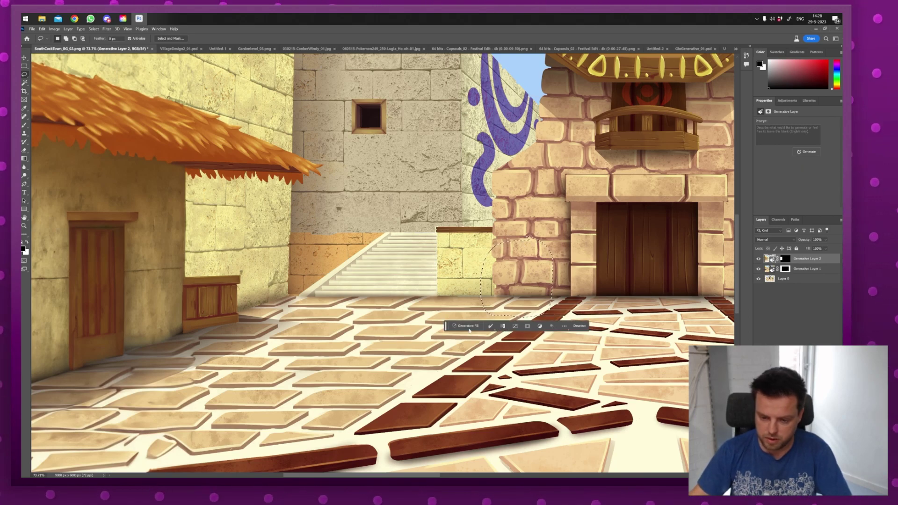
Add a barrel to the selected area using Generative Fill with the prompt "barrel", choose the third variation, and inspect it
left_click(467, 325)
type("barrel")
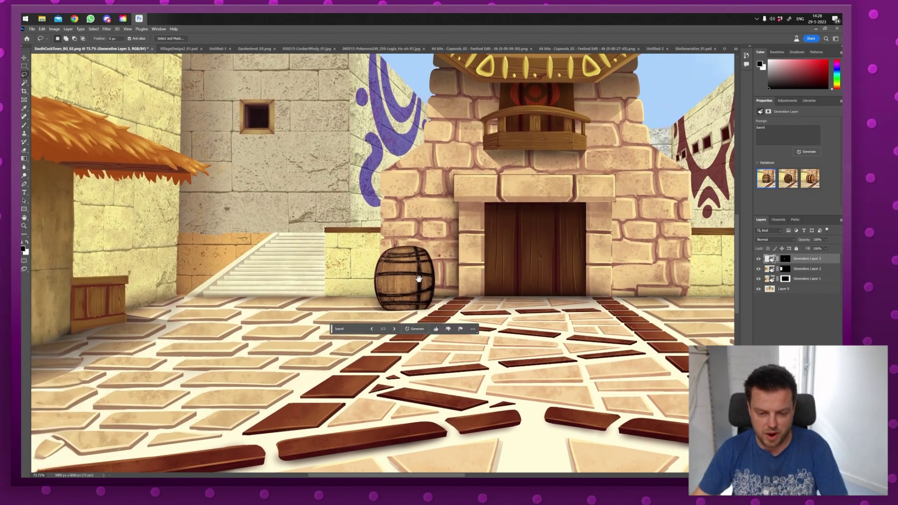
left_click(394, 329)
left_click(395, 330)
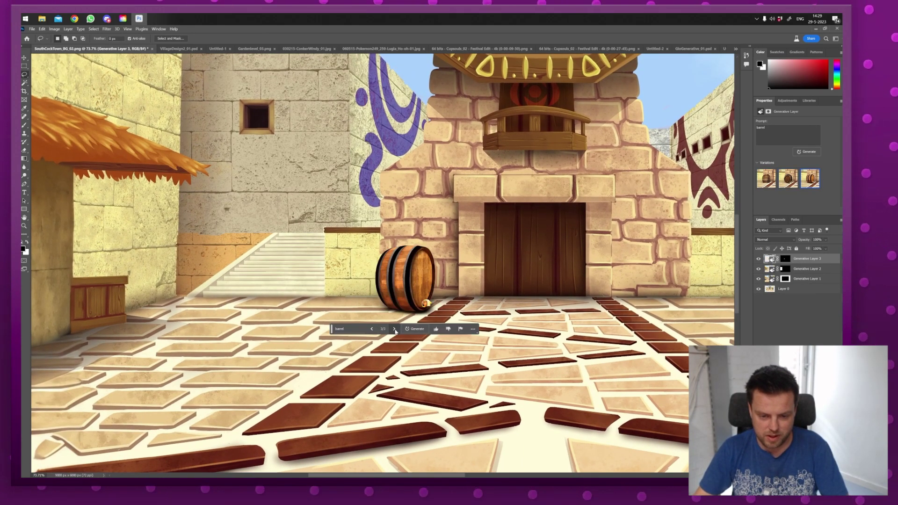
key("z")
left_click_drag(427, 268, 408, 274)
left_click_drag(443, 267, 418, 357)
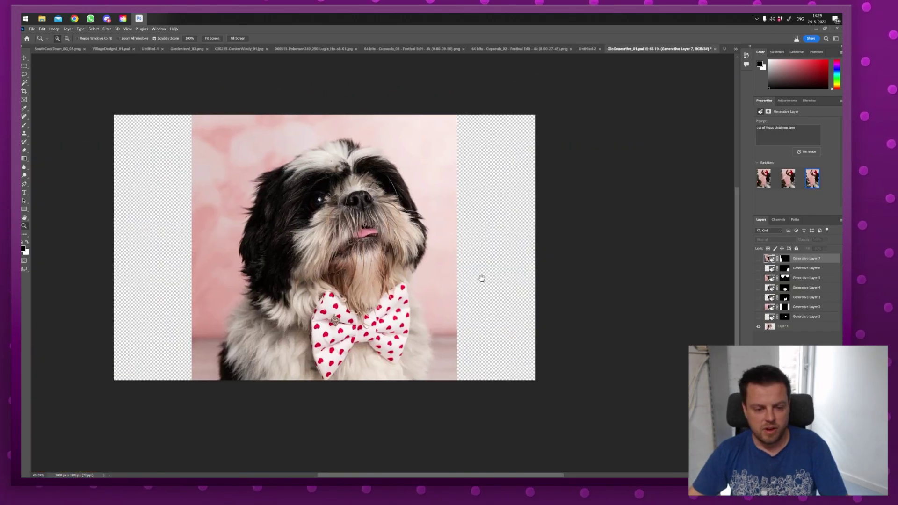
left_click_drag(481, 279, 614, 289)
In the dog photo, show the generative layers from the tongue removal up to the polka-dot bow tie, and inspect the bow tie
scroll(538, 279, "up", 3)
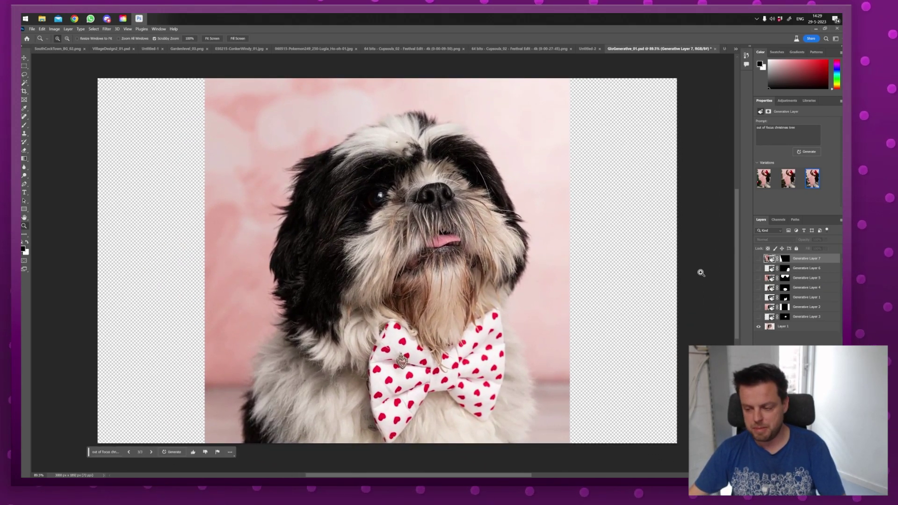
left_click(759, 317)
left_click(759, 306)
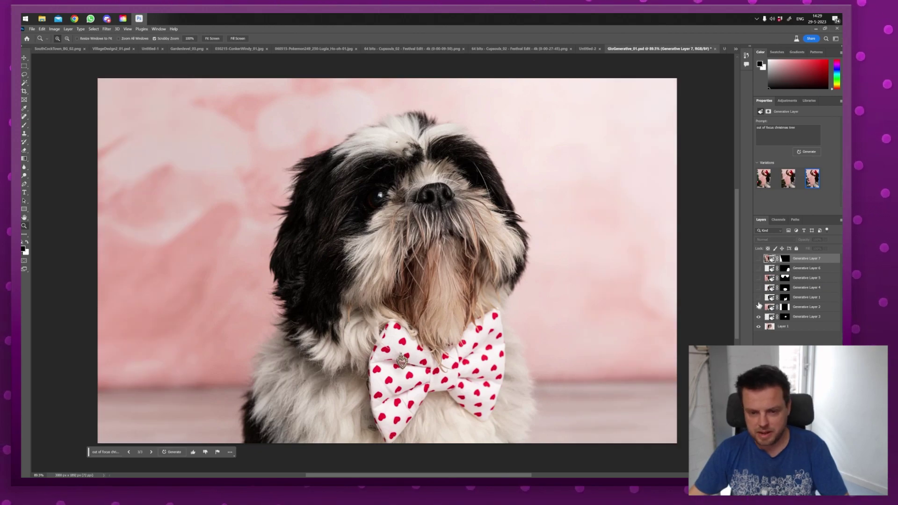
left_click(758, 297)
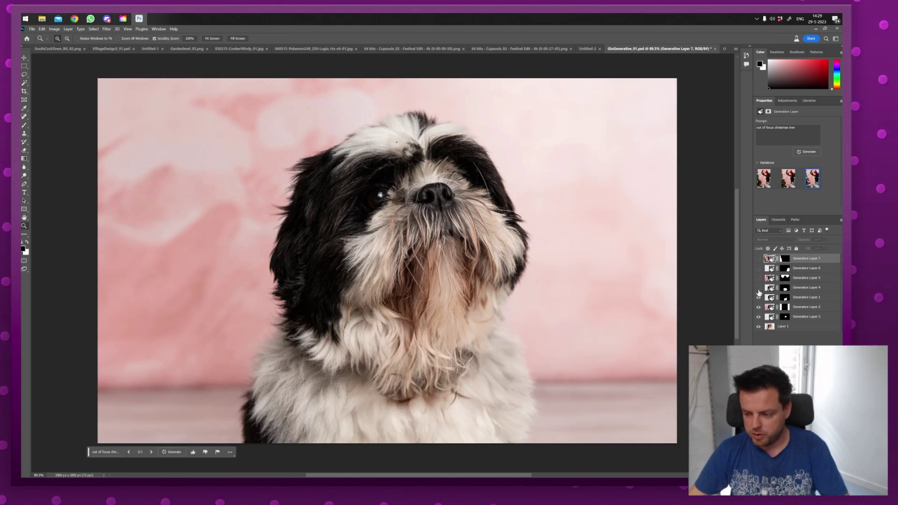
left_click(759, 288)
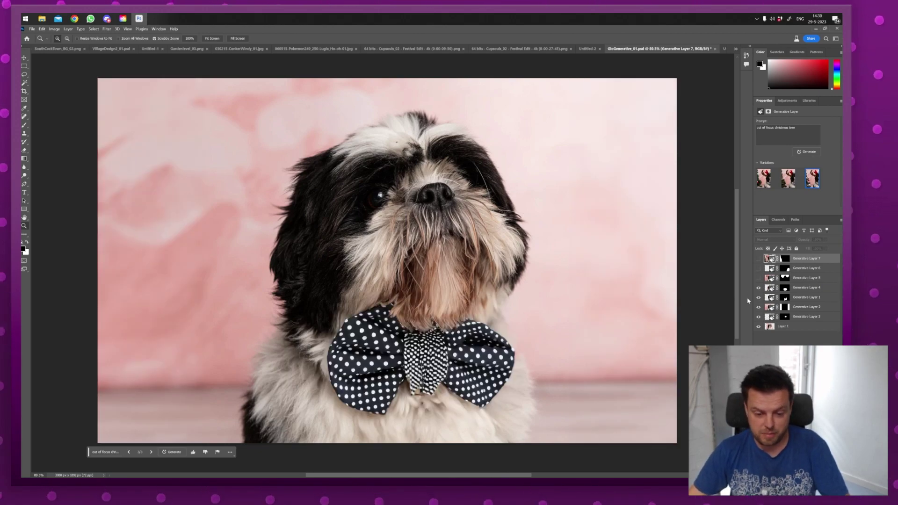
left_click_drag(392, 354, 354, 251)
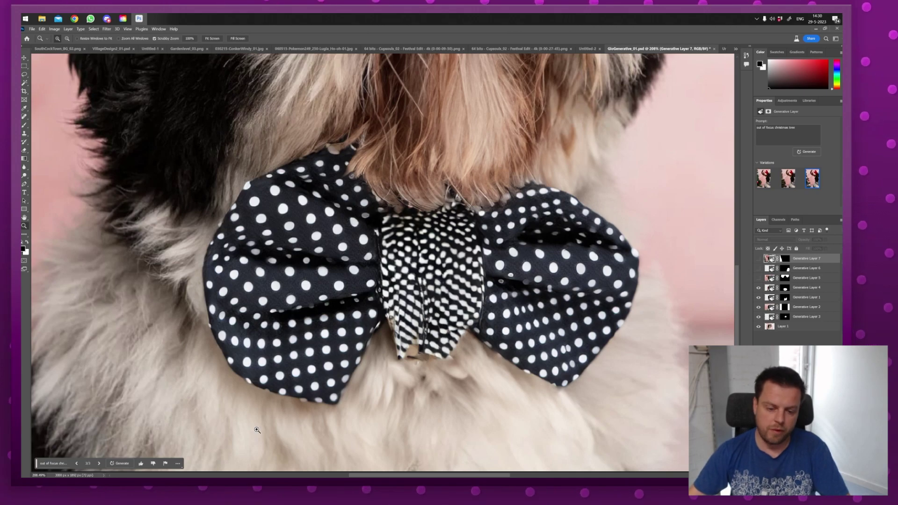
left_click_drag(580, 204, 544, 202)
left_click_drag(662, 199, 598, 286)
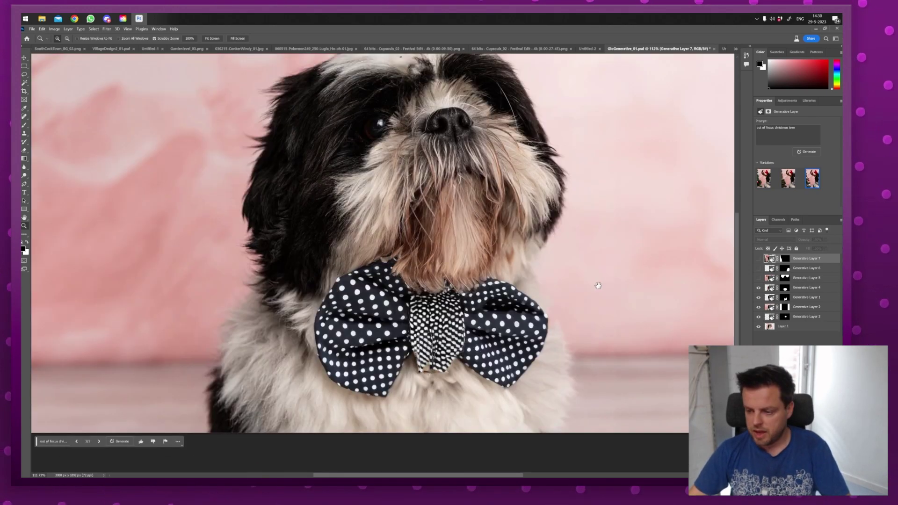
Show the generative layers that add the reindeer antlers, the sparkler, and the out-of-focus Christmas tree to the dog photo
left_click(758, 278)
scroll(555, 309, "down", 3)
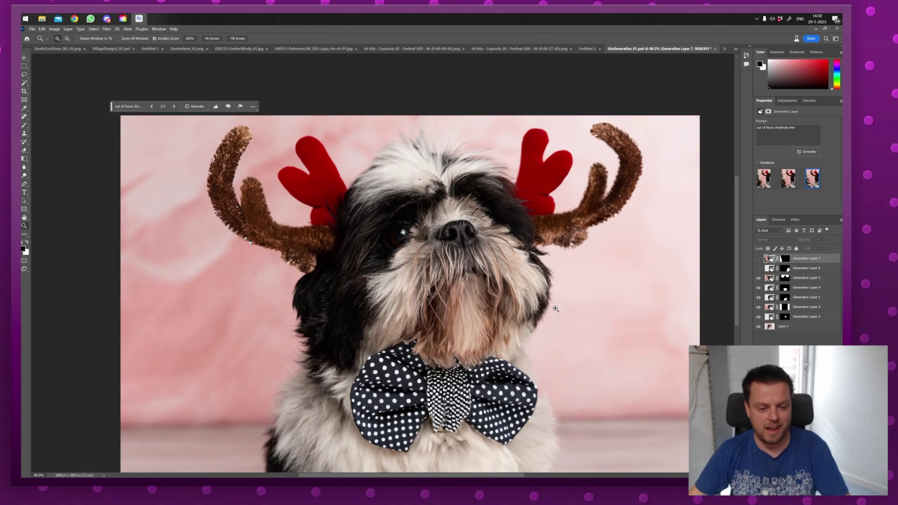
left_click_drag(555, 308, 536, 287)
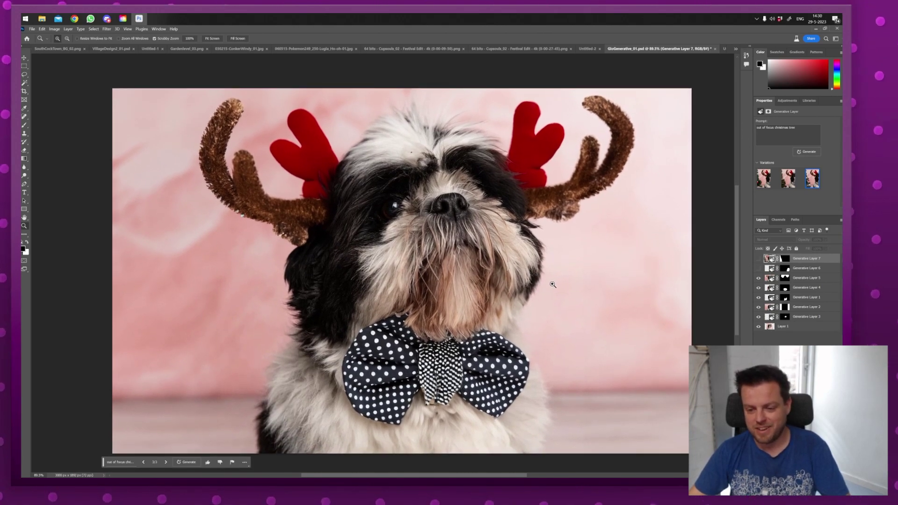
left_click(757, 269)
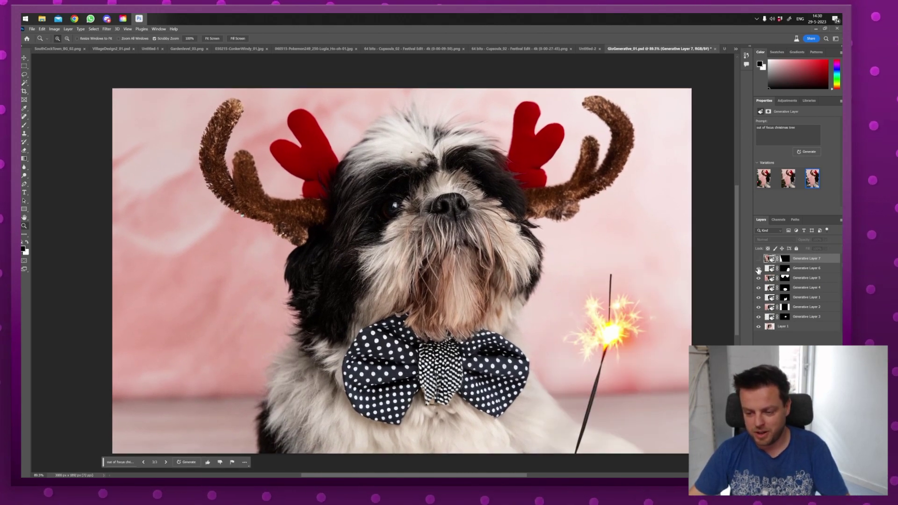
left_click(758, 258)
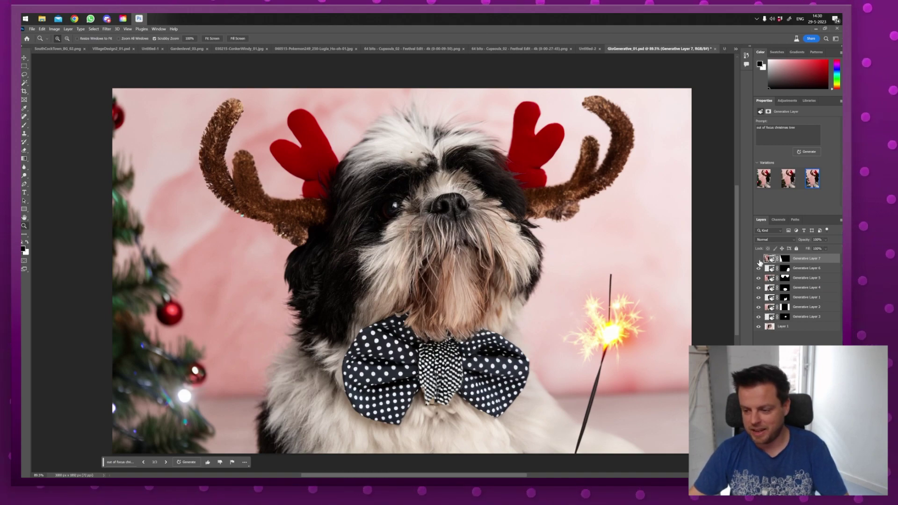
left_click(758, 317)
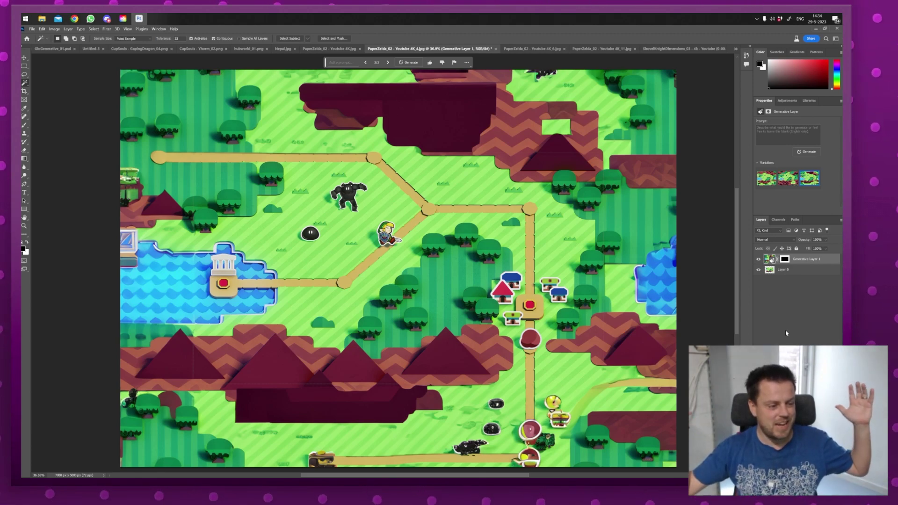
In the paper-style Zelda map, examine the area around the sword-carrying hero up close
scroll(419, 236, "up", 3)
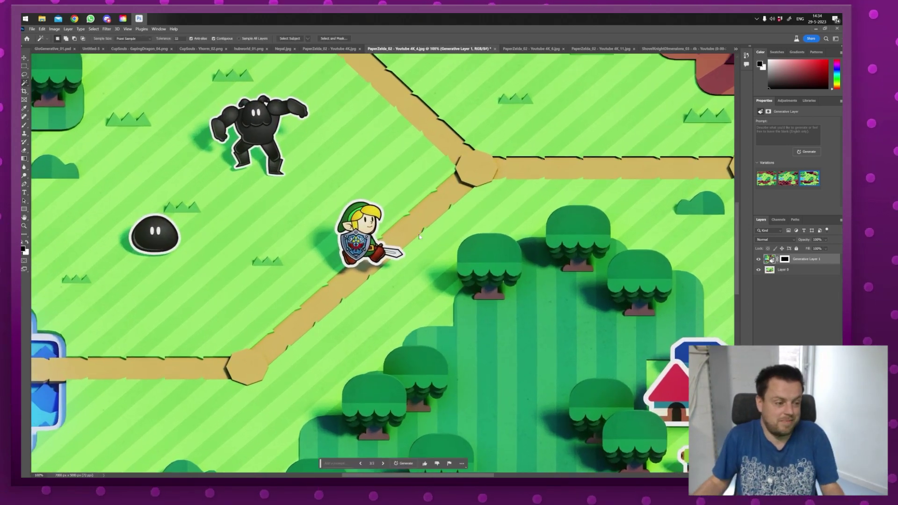